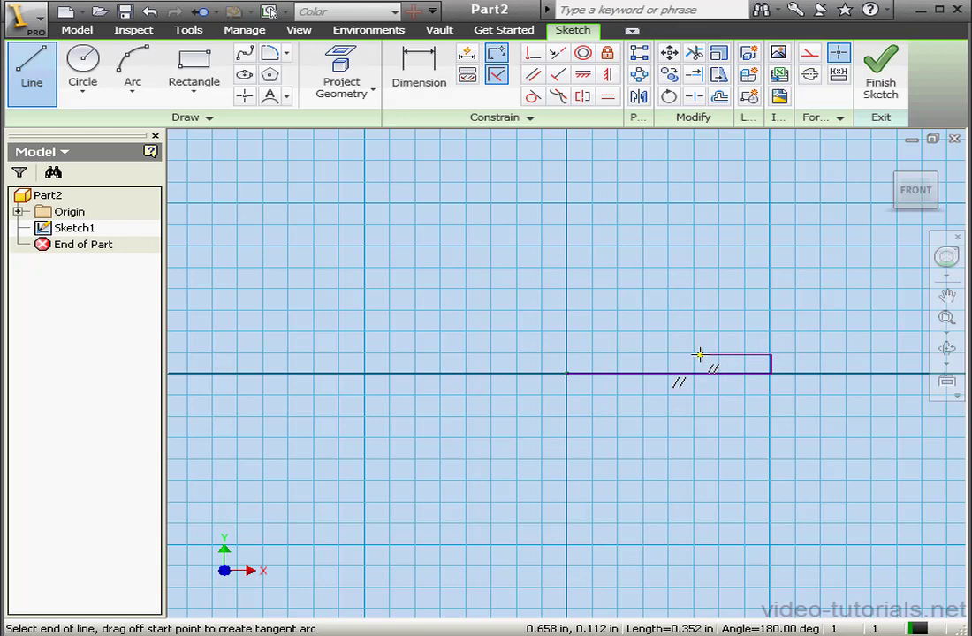
# - Finish the line chain with a horizontal segment about 0.37 in long, running back from the top of the short vertical line
pyautogui.click(697, 355)
pyautogui.rightClick(718, 328)
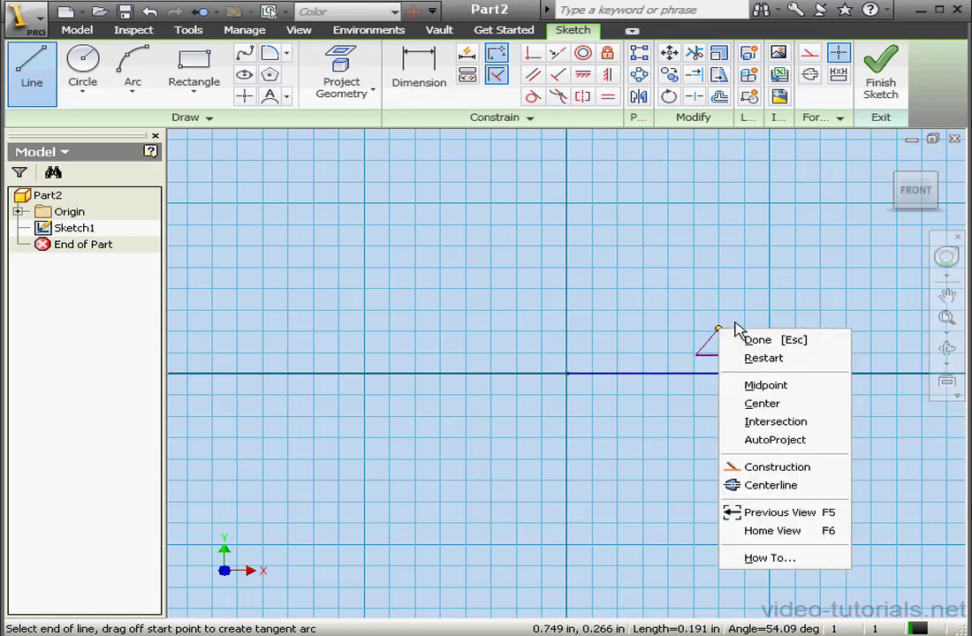
pyautogui.click(753, 338)
# - Dimension the horizontal base line starting at the origin to 1 in
pyautogui.click(419, 71)
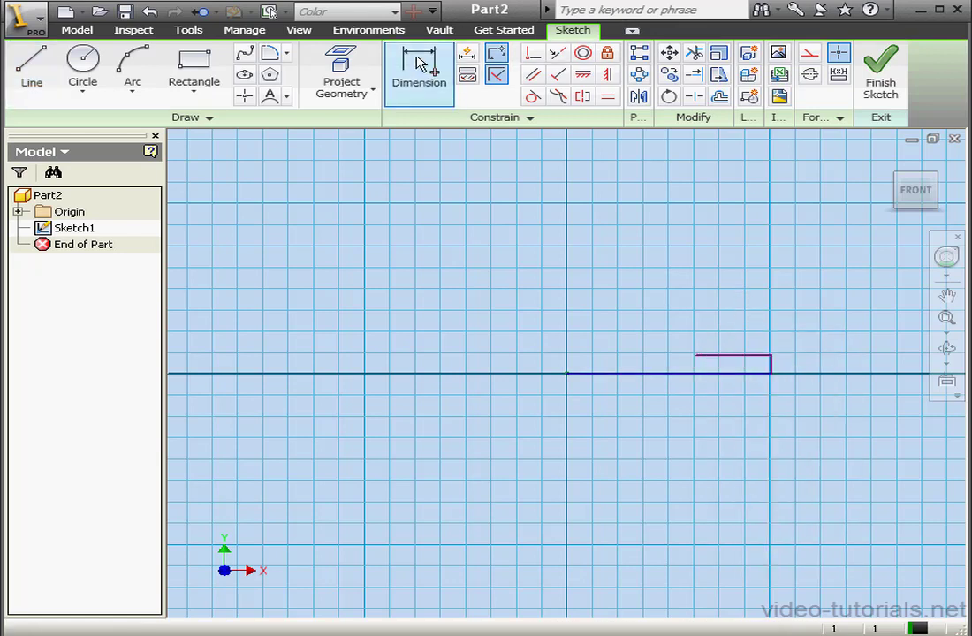
pyautogui.click(690, 375)
pyautogui.click(688, 441)
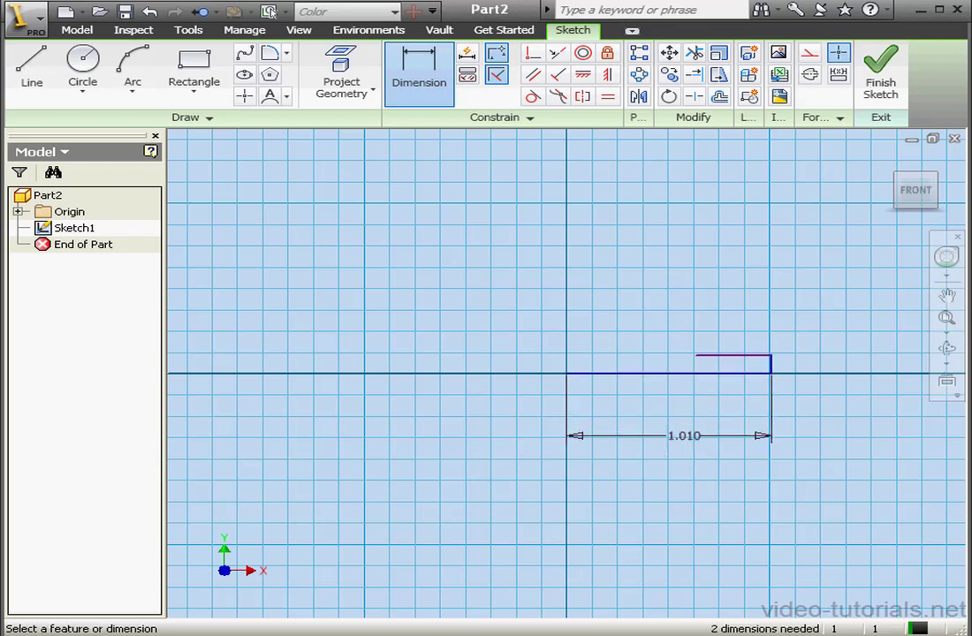
pyautogui.write('1')
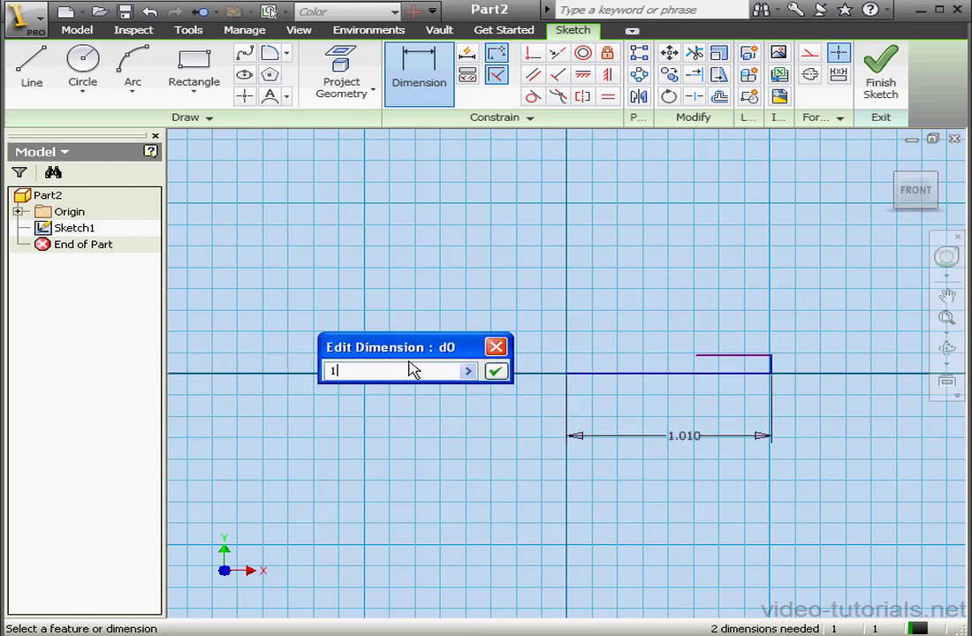
pyautogui.press('Return')
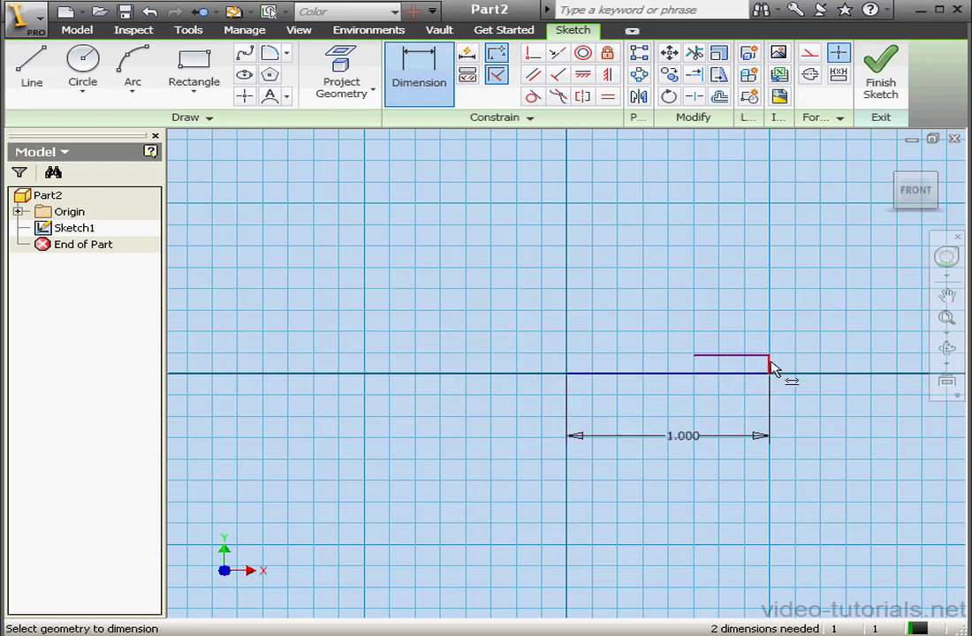
# - Dimension the short vertical line at the outer end of the profile to 0.125 in
pyautogui.click(768, 364)
pyautogui.click(806, 367)
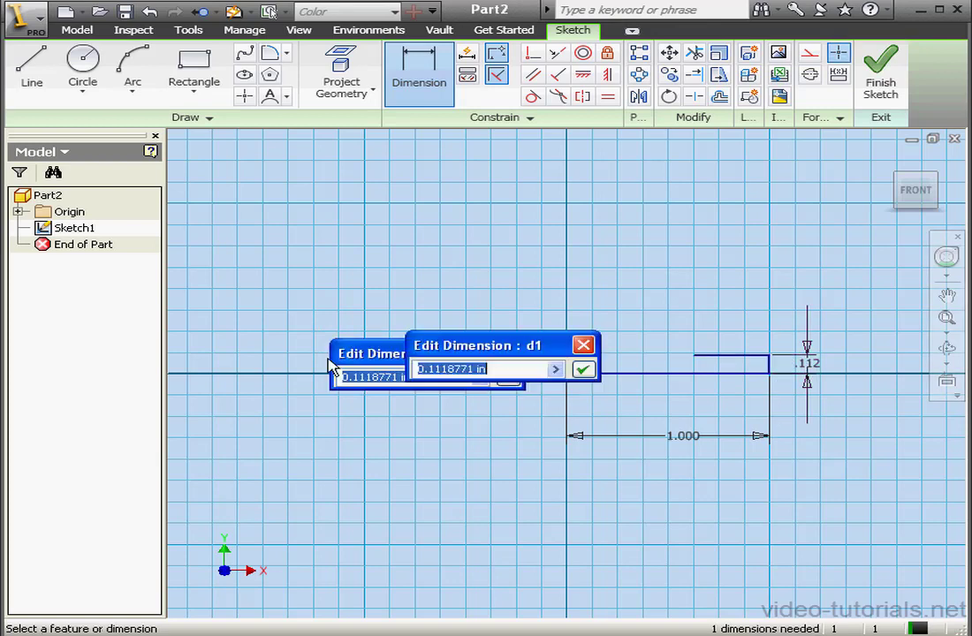
pyautogui.moveTo(568, 357); pyautogui.dragTo(505, 359)
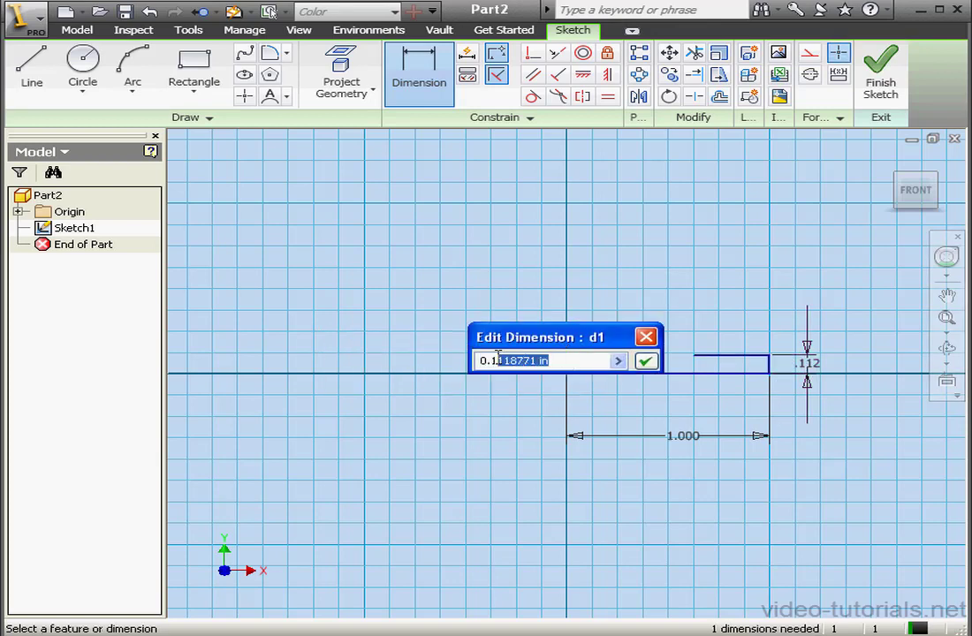
pyautogui.write('25')
pyautogui.click(646, 361)
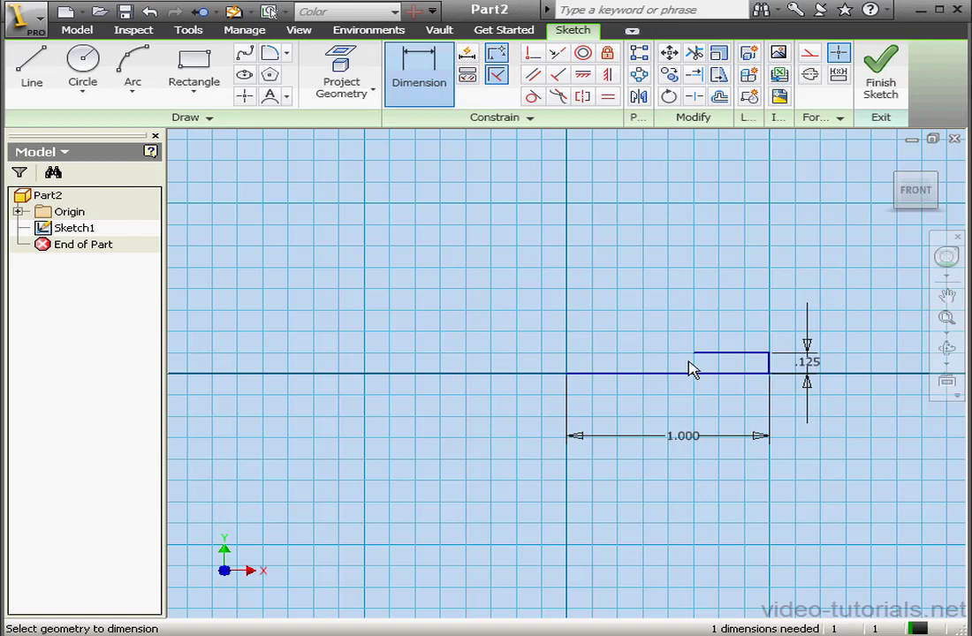
# - Dimension the short upper horizontal line to 0.375 in and end dimensioning
pyautogui.click(721, 355)
pyautogui.click(732, 331)
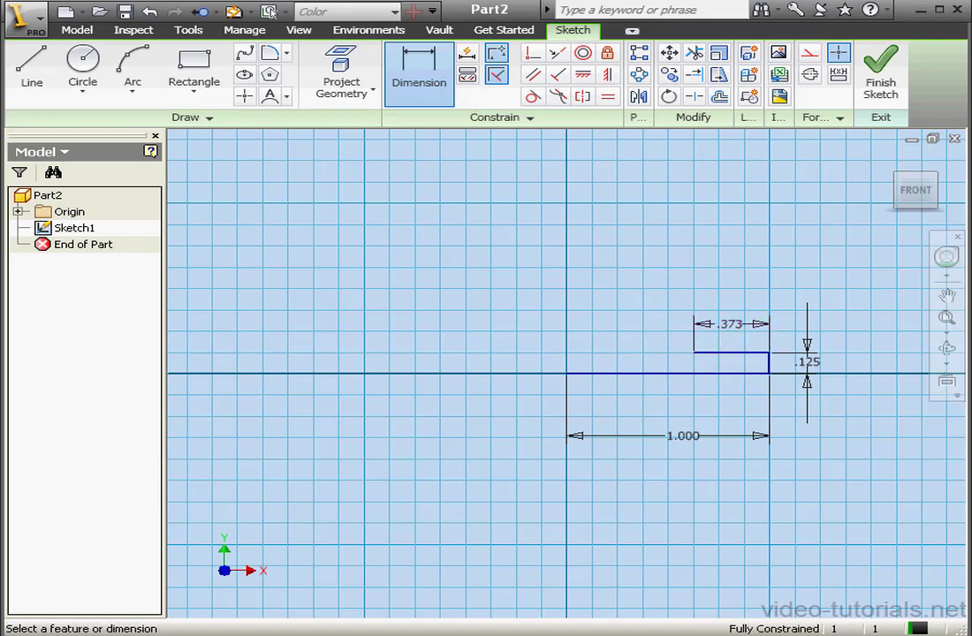
pyautogui.moveTo(677, 263); pyautogui.dragTo(630, 263)
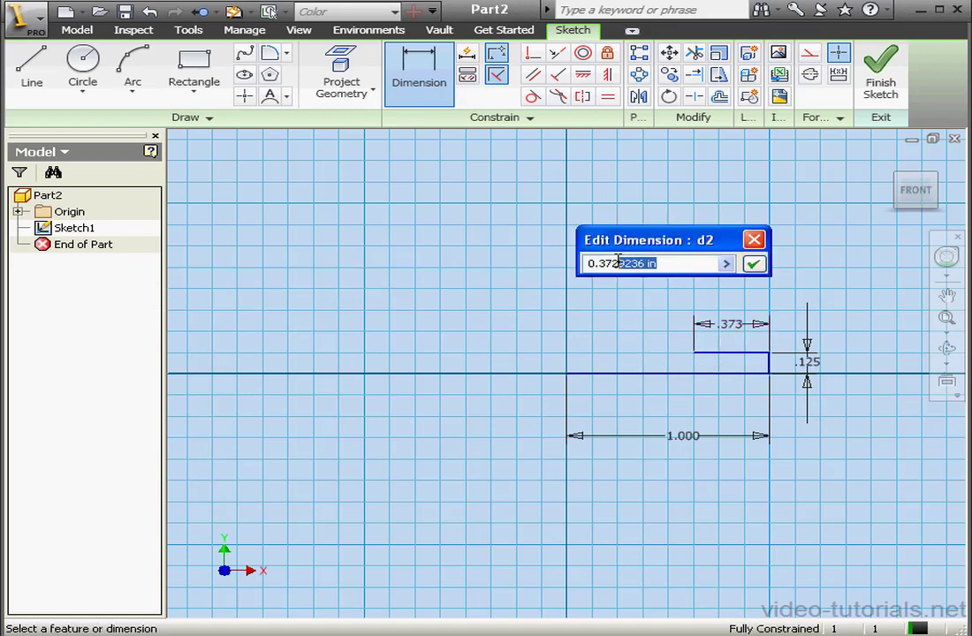
pyautogui.write('5')
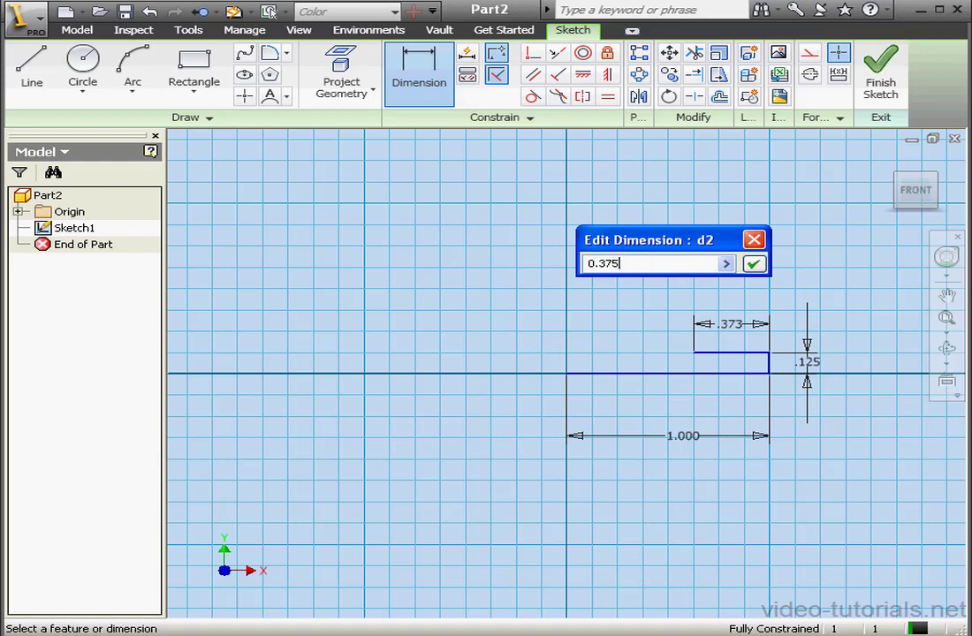
pyautogui.click(753, 263)
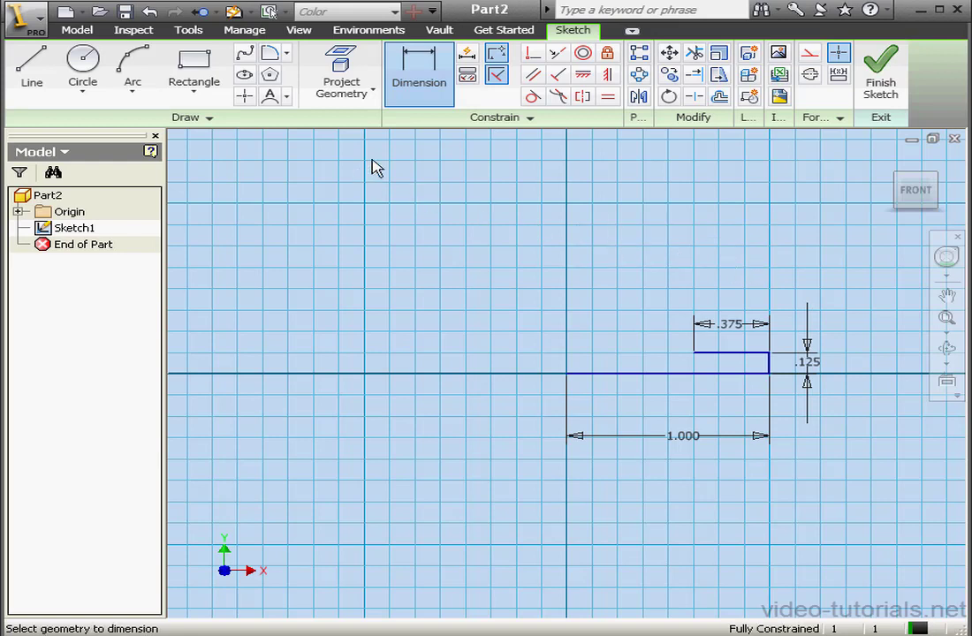
pyautogui.rightClick(399, 188)
pyautogui.click(445, 192)
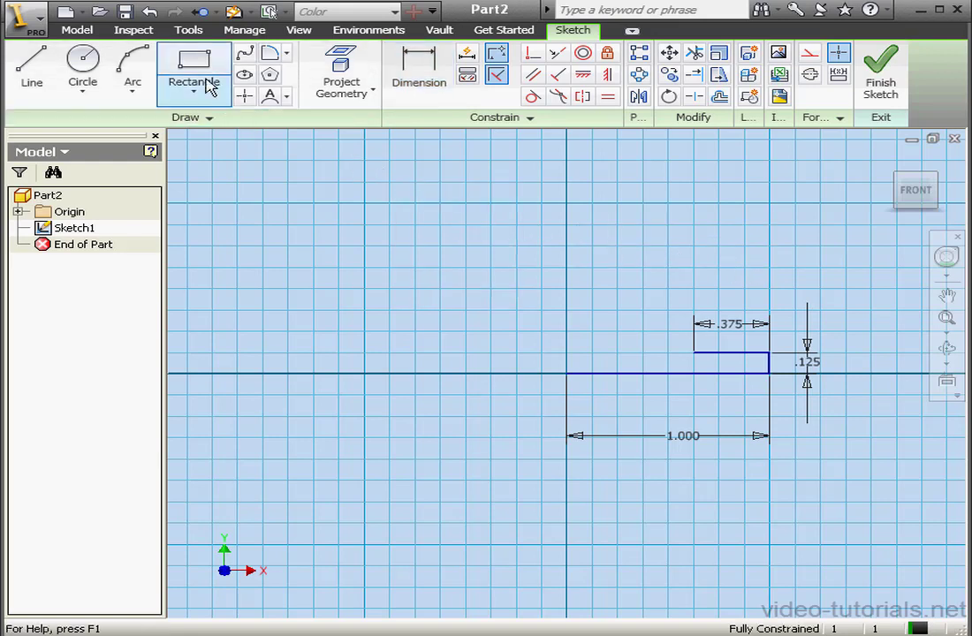
# - Draw a three-point arc of about 1.8 in radius from the upper line's free end to a point directly above the origin
pyautogui.click(133, 68)
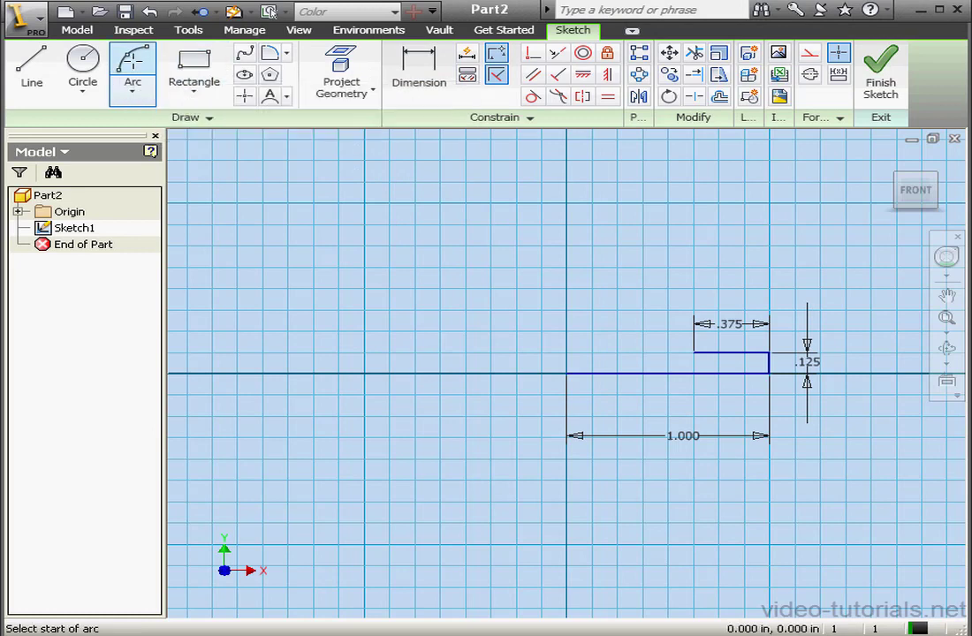
pyautogui.click(695, 354)
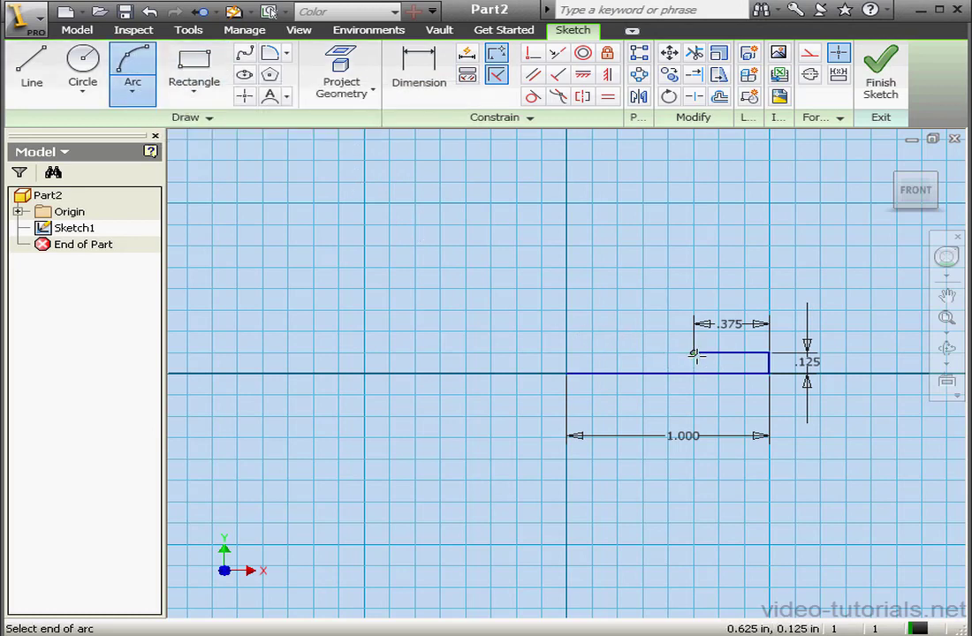
pyautogui.click(567, 332)
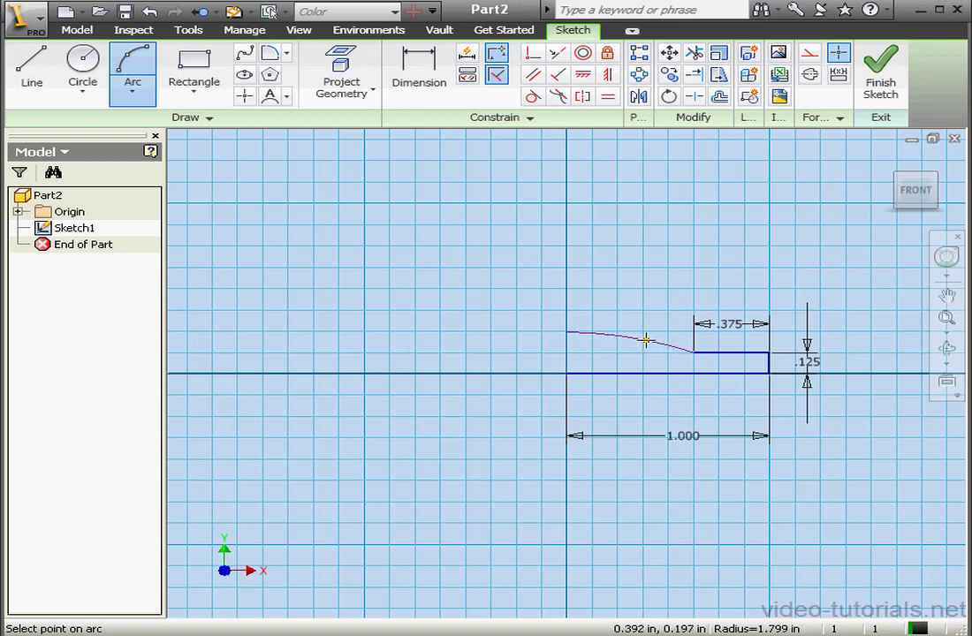
pyautogui.click(645, 339)
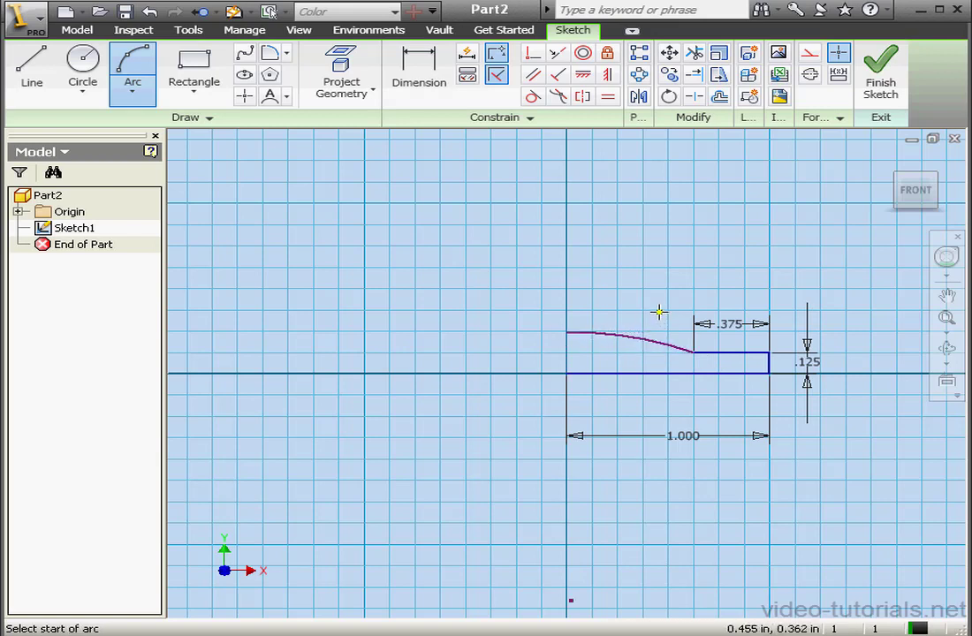
pyautogui.rightClick(658, 311)
pyautogui.click(694, 324)
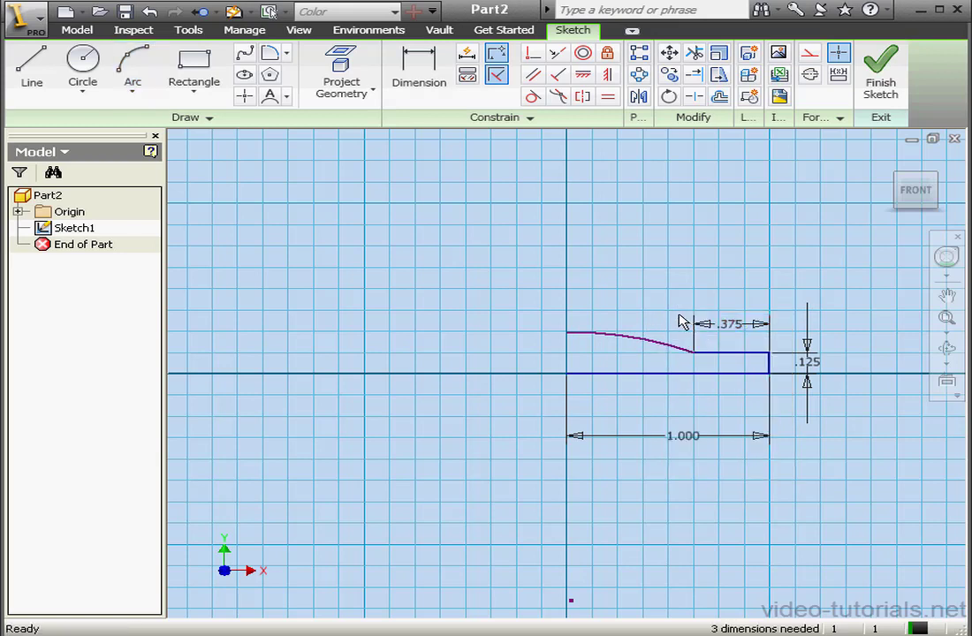
# - Apply vertical constraints aligning both the arc's centre point and its free upper endpoint with the origin
pyautogui.click(606, 75)
pyautogui.click(573, 601)
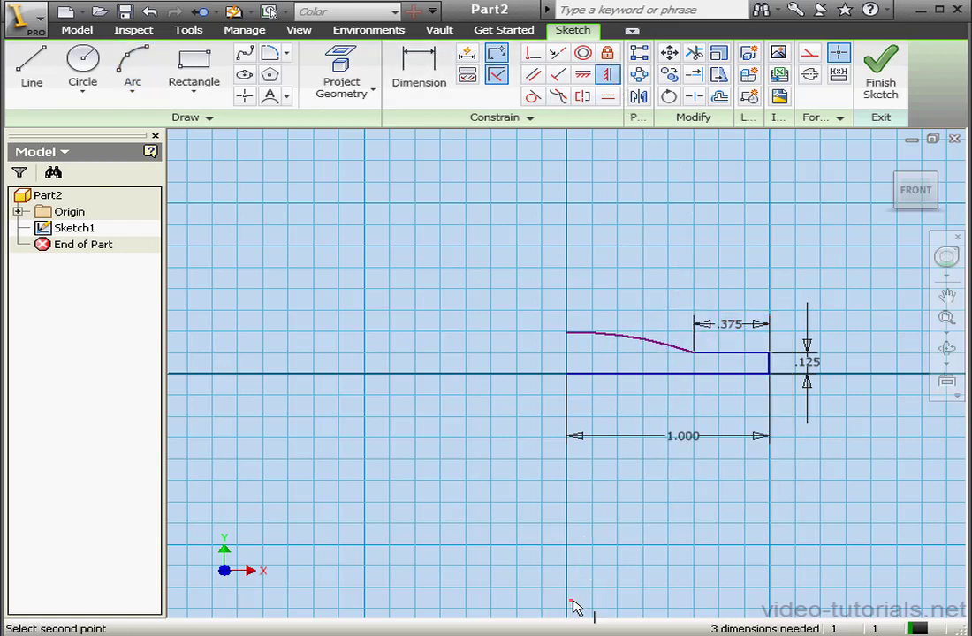
pyautogui.click(572, 385)
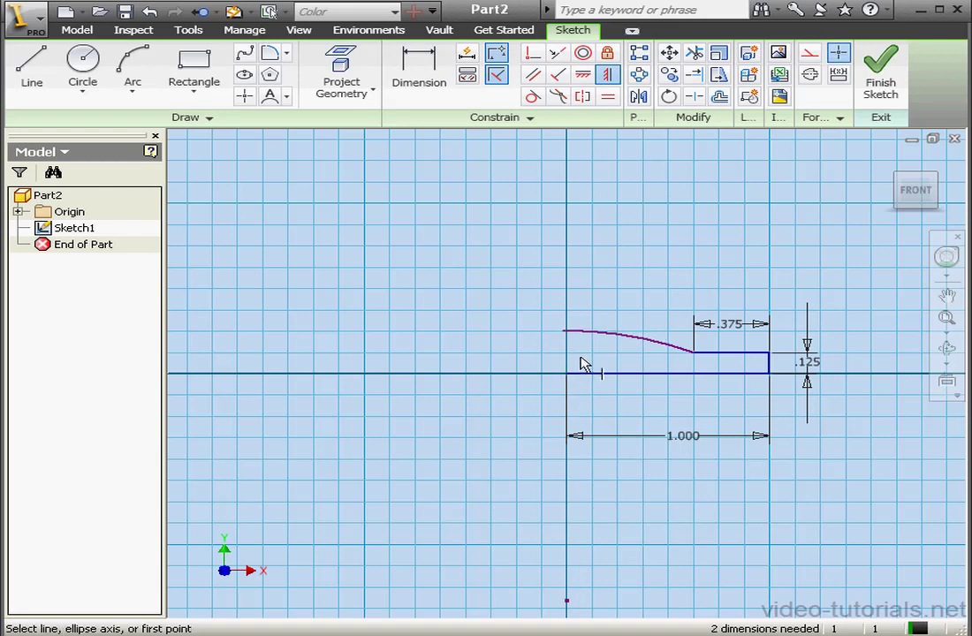
pyautogui.click(565, 332)
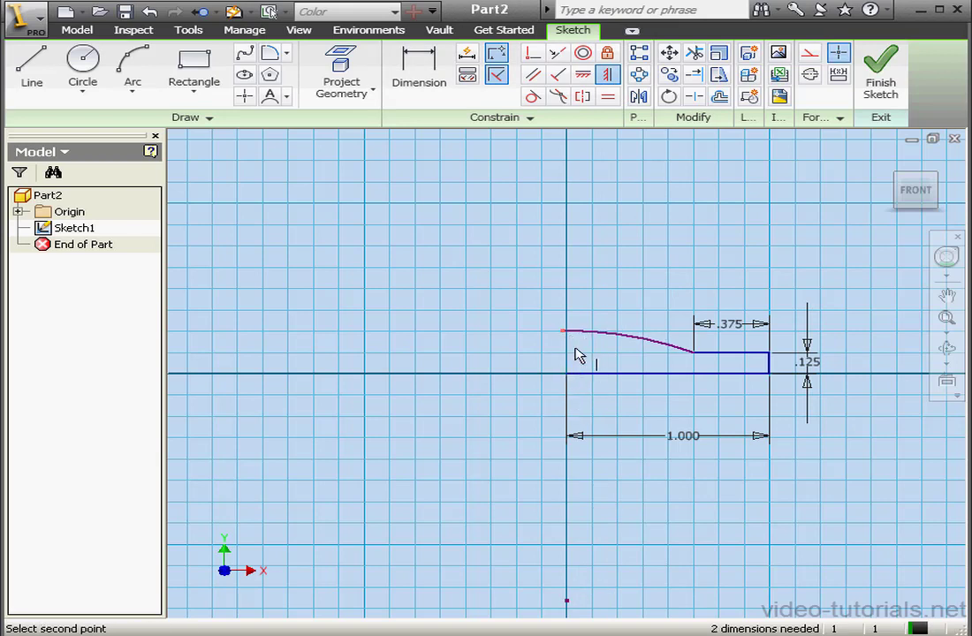
pyautogui.click(567, 373)
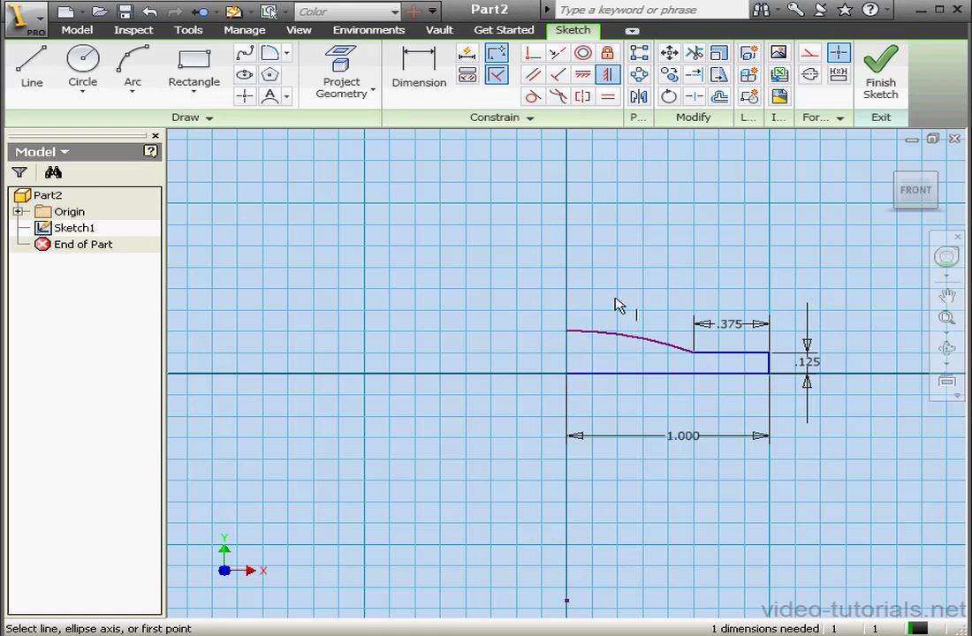
# - Close the profile with a vertical line from the origin up to the arc's endpoint
pyautogui.click(36, 78)
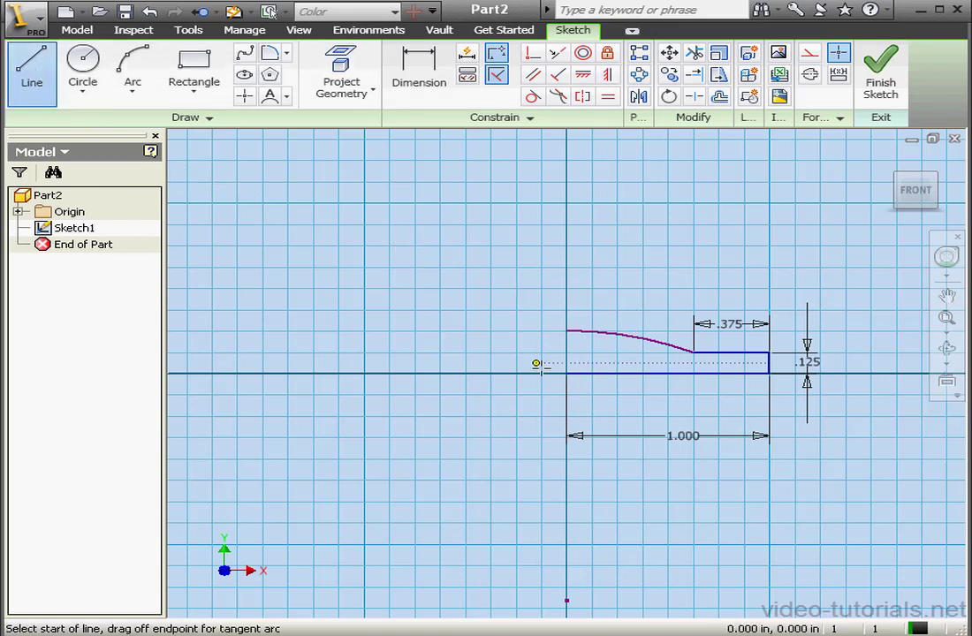
pyautogui.click(566, 374)
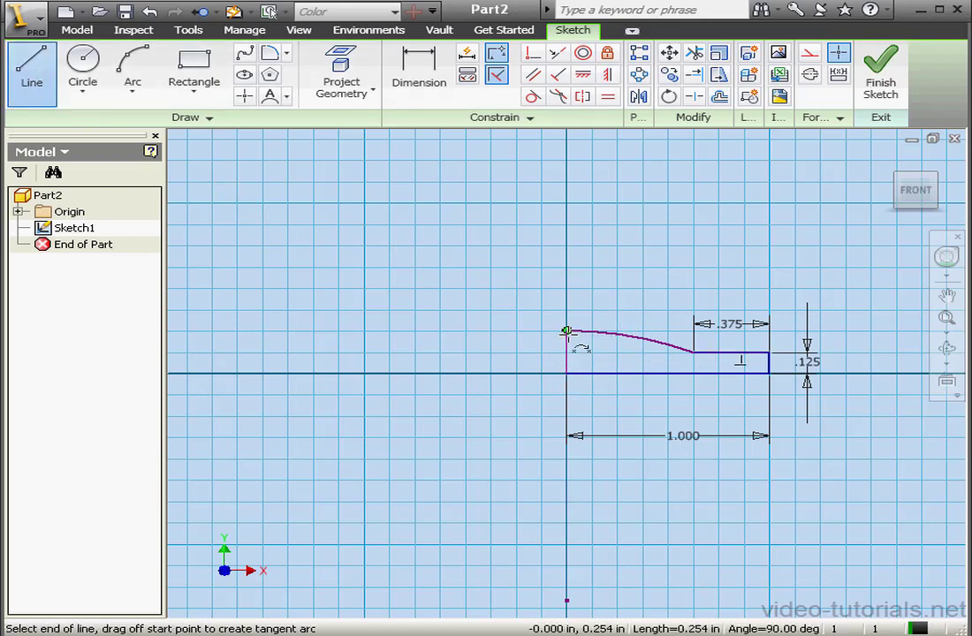
pyautogui.doubleClick(566, 331)
pyautogui.rightClick(601, 295)
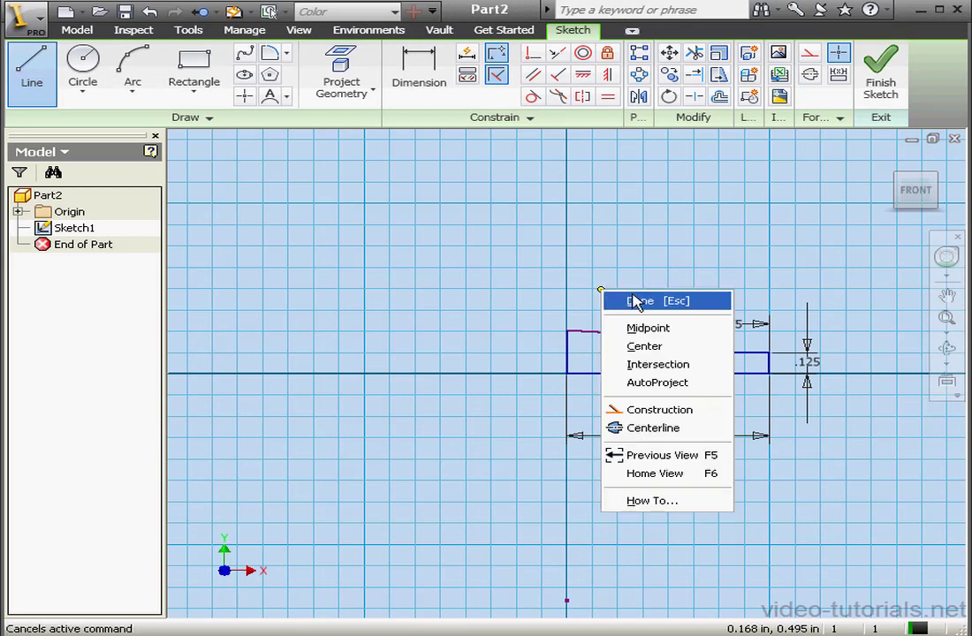
pyautogui.click(613, 299)
# - Dimension the vertical line at the origin to 0.25 in and finish the sketch
pyautogui.click(433, 86)
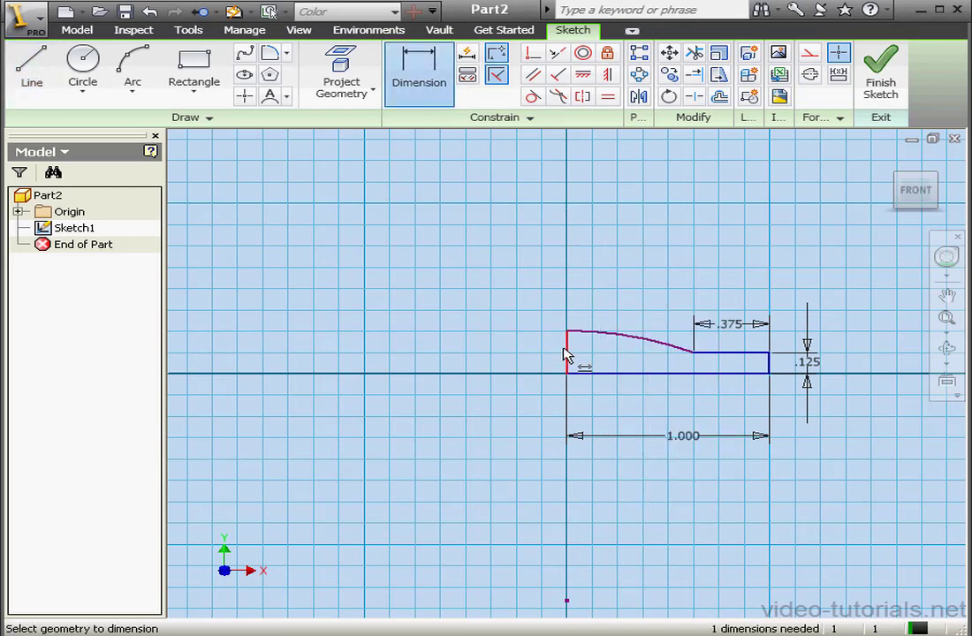
pyautogui.click(566, 357)
pyautogui.click(525, 344)
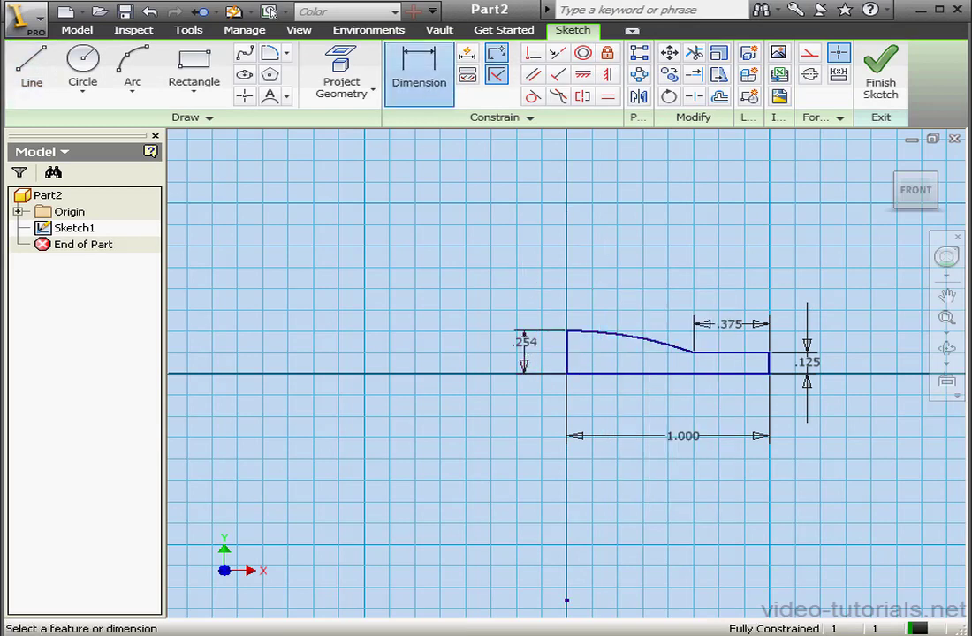
pyautogui.moveTo(483, 289); pyautogui.dragTo(426, 293)
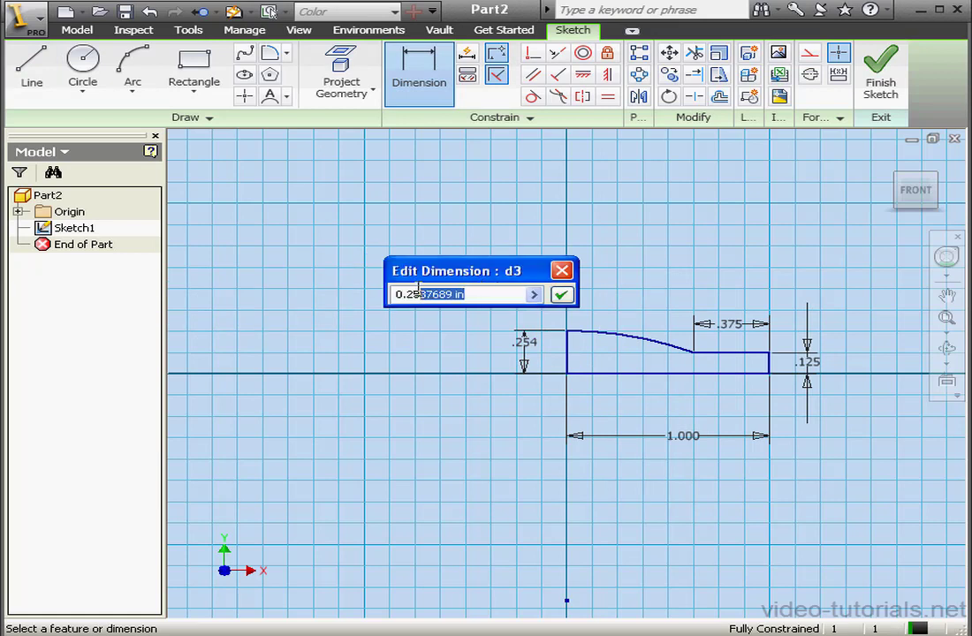
pyautogui.press('BackSpace')
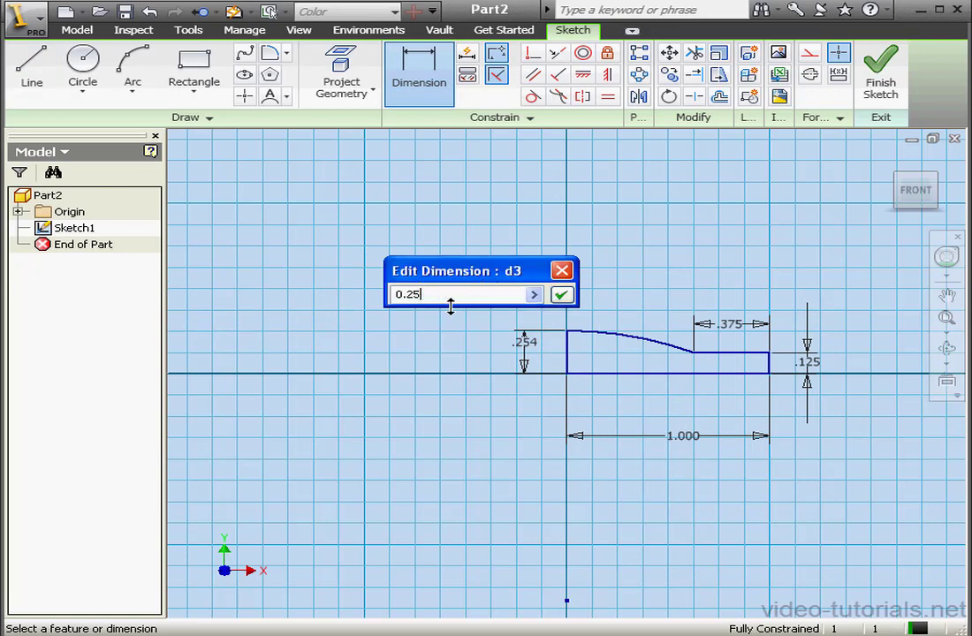
pyautogui.click(561, 295)
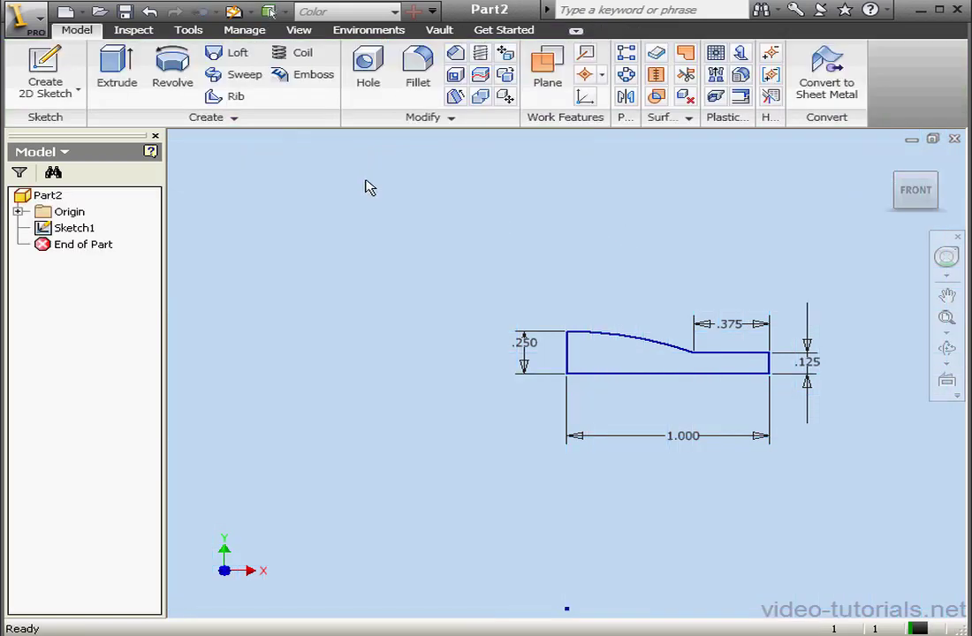
# - Revolve the profile through a full turn about its vertical edge at the origin as a solid
pyautogui.click(176, 67)
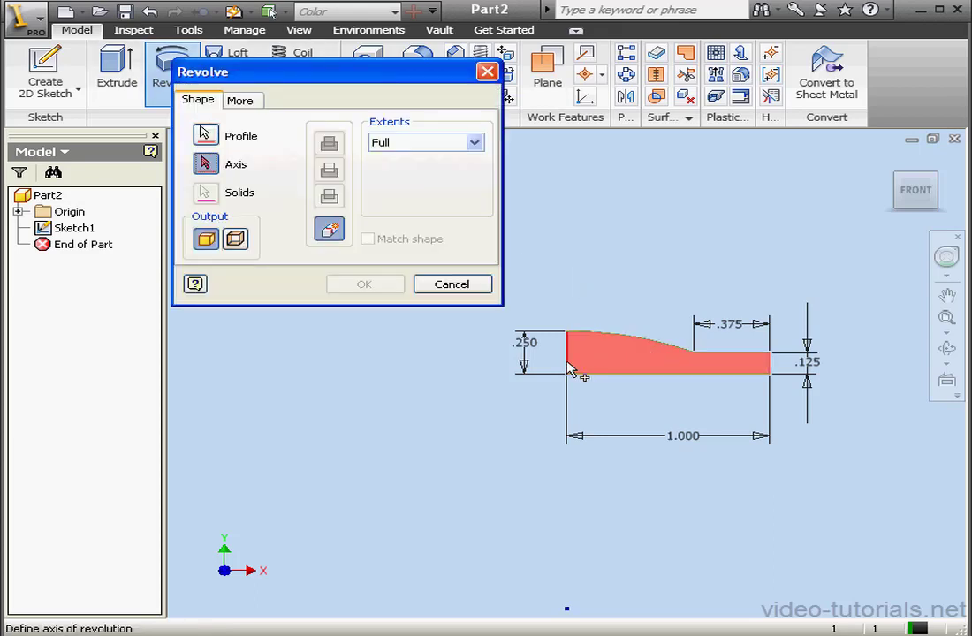
pyautogui.click(570, 369)
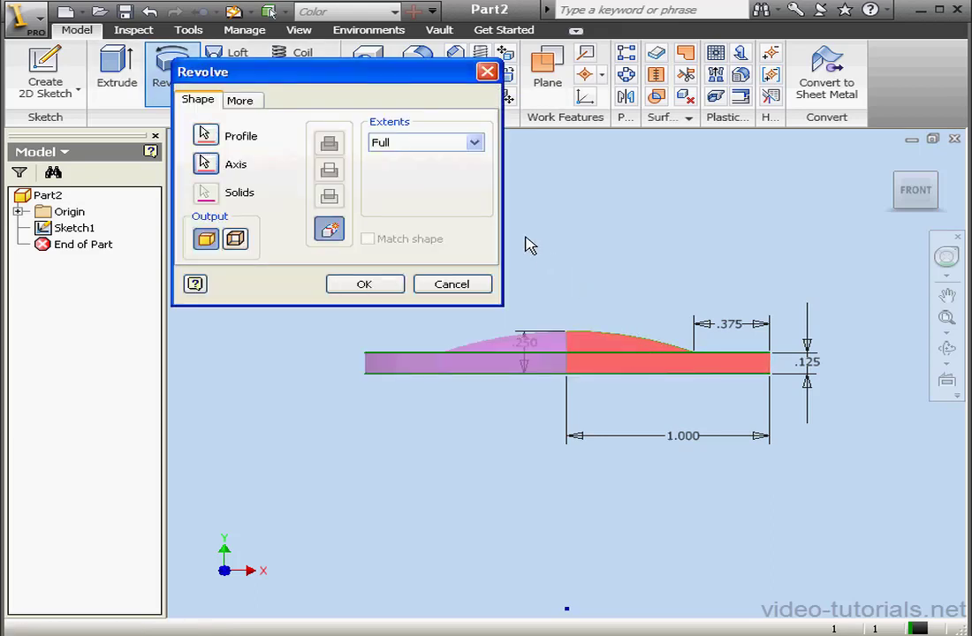
pyautogui.click(364, 288)
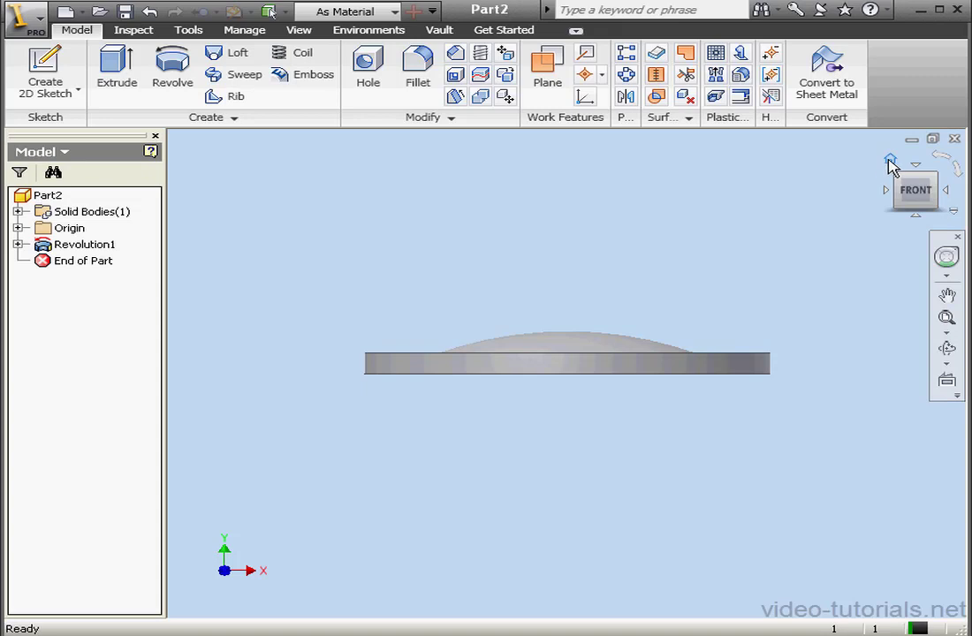
# - Add a work plane offset 0.375 in above the disc's flat top face
pyautogui.click(890, 162)
pyautogui.click(550, 68)
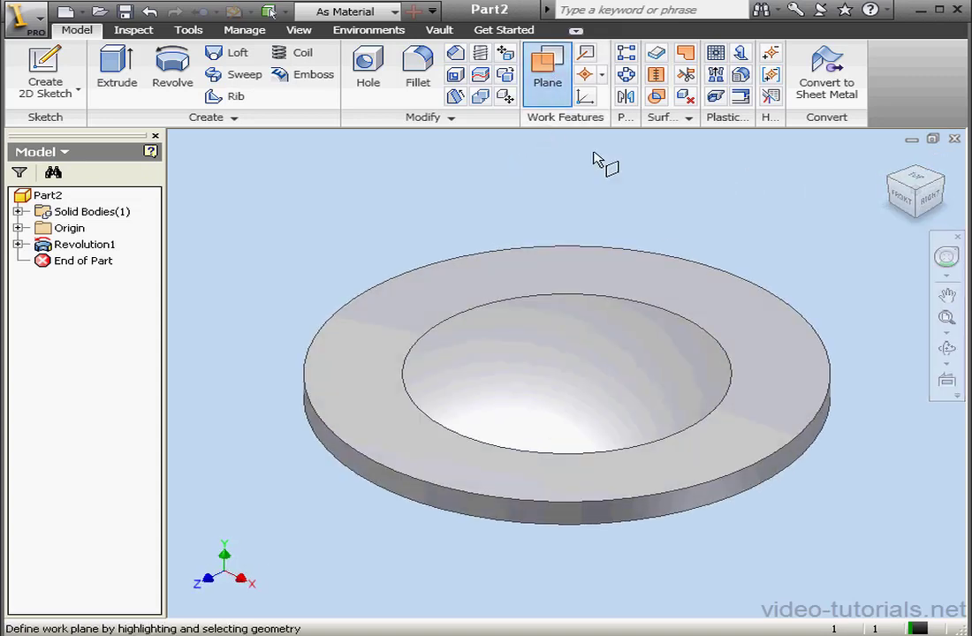
pyautogui.click(769, 361)
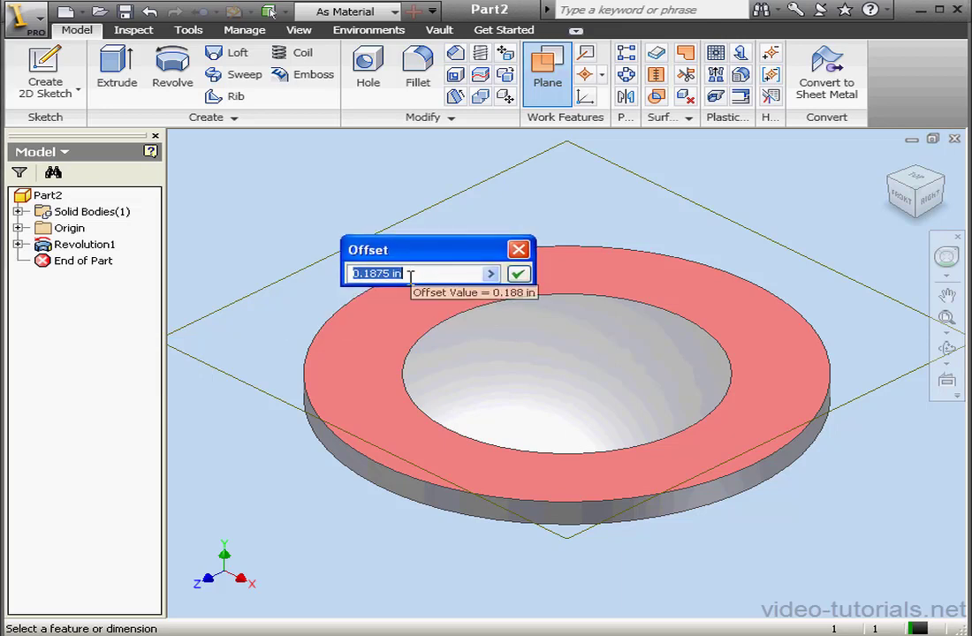
pyautogui.click(411, 274)
pyautogui.moveTo(411, 274); pyautogui.dragTo(367, 274)
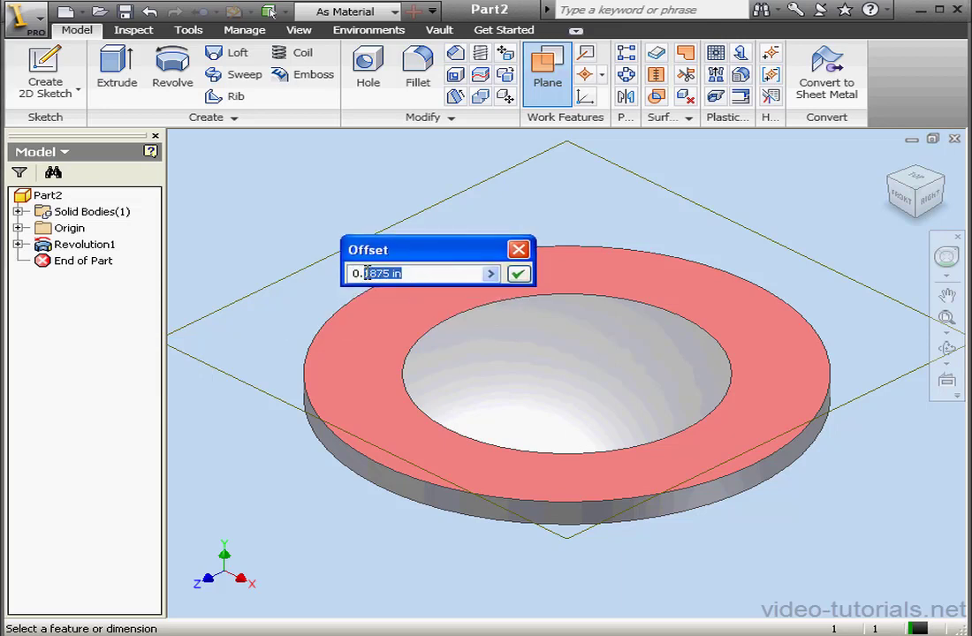
pyautogui.write('375')
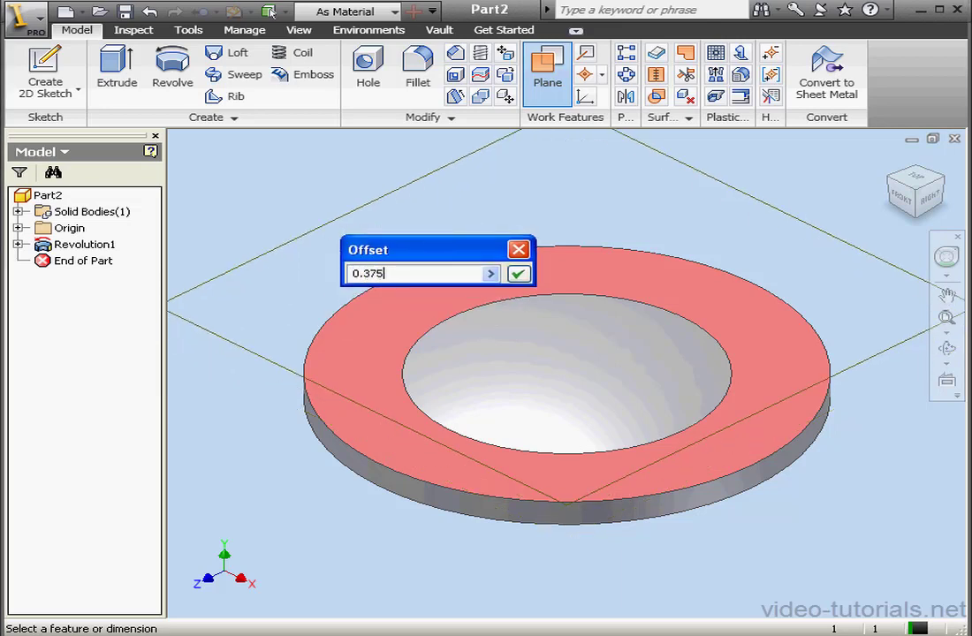
pyautogui.click(519, 275)
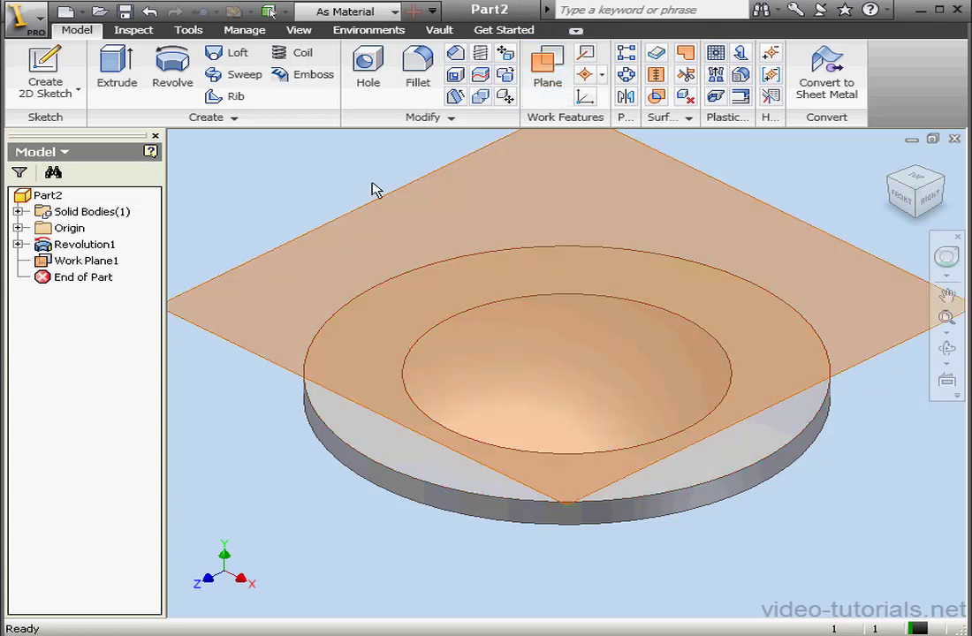
# - Start a sketch on the offset work plane and view it from the top
pyautogui.click(44, 66)
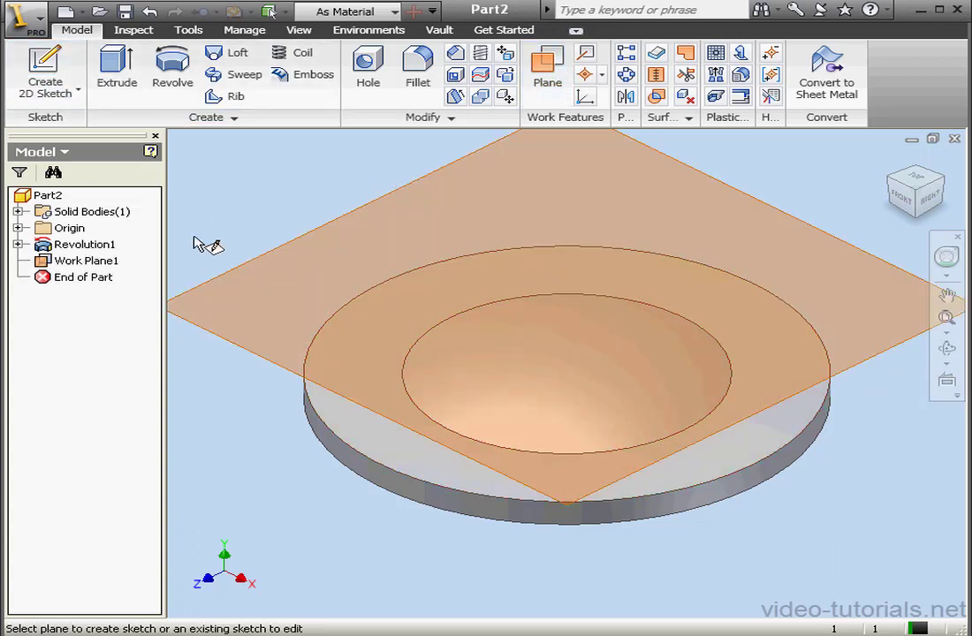
pyautogui.click(388, 284)
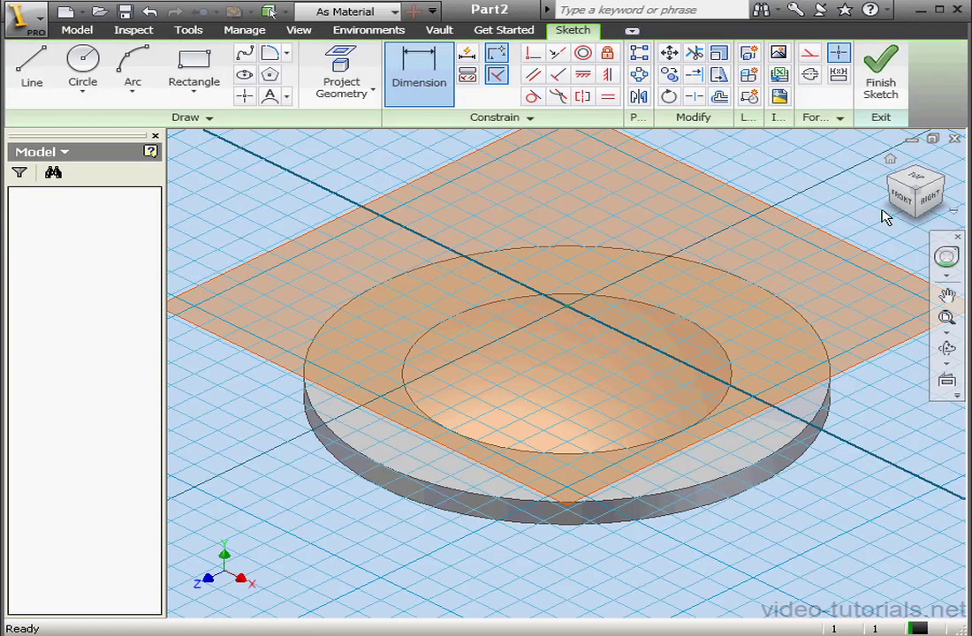
pyautogui.click(920, 185)
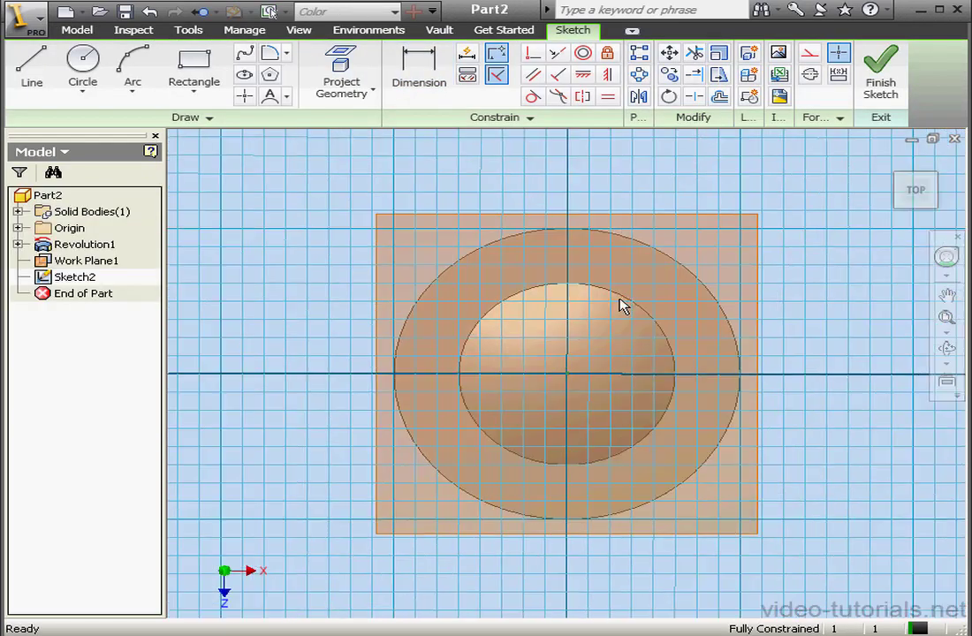
# - Place a sketch text box across the upper part of the disc and enter the text "MyTEXT"
pyautogui.click(289, 97)
pyautogui.click(282, 124)
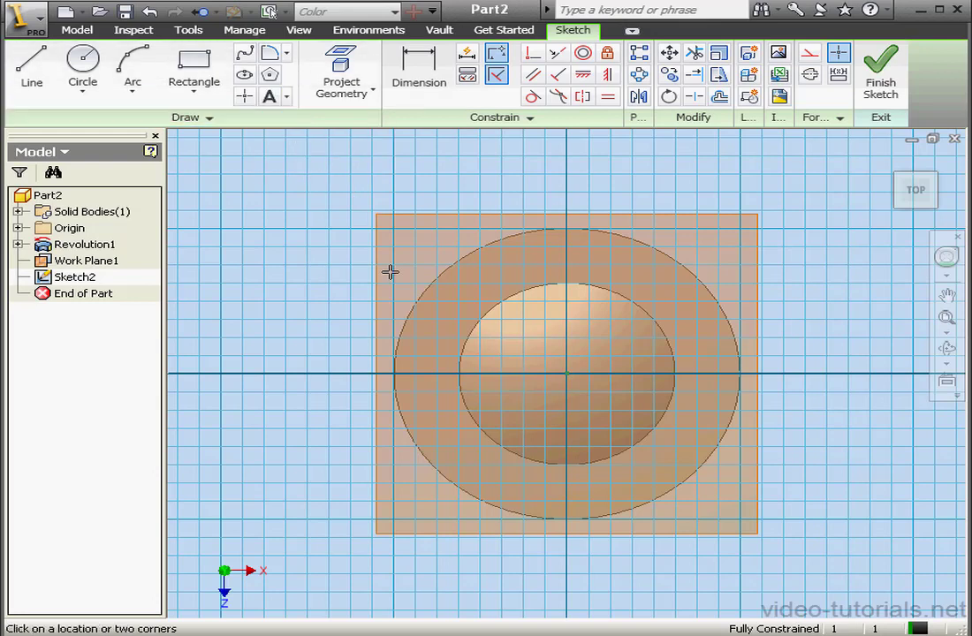
pyautogui.moveTo(439, 288); pyautogui.dragTo(719, 431)
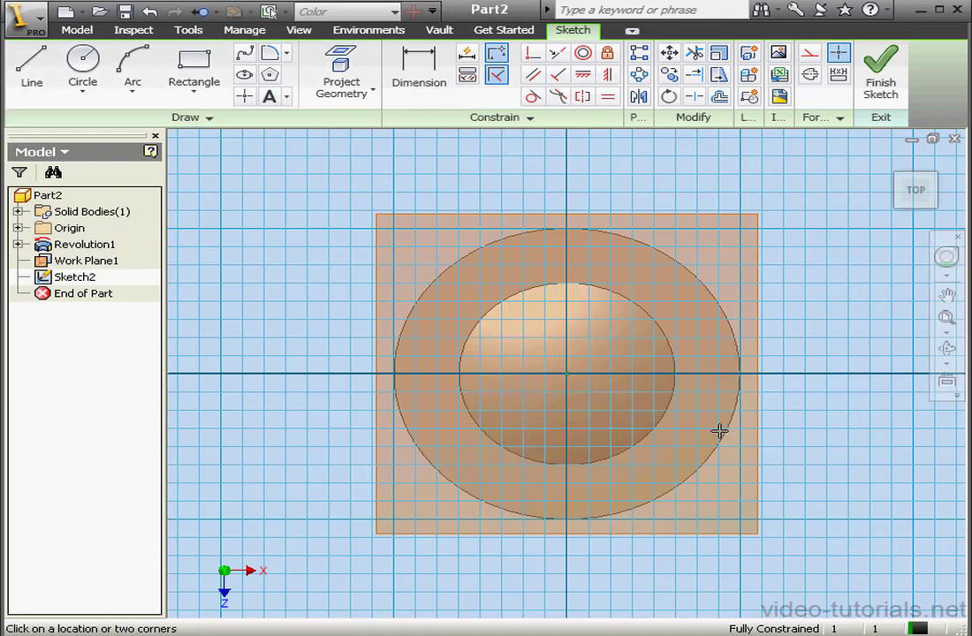
pyautogui.click(531, 296)
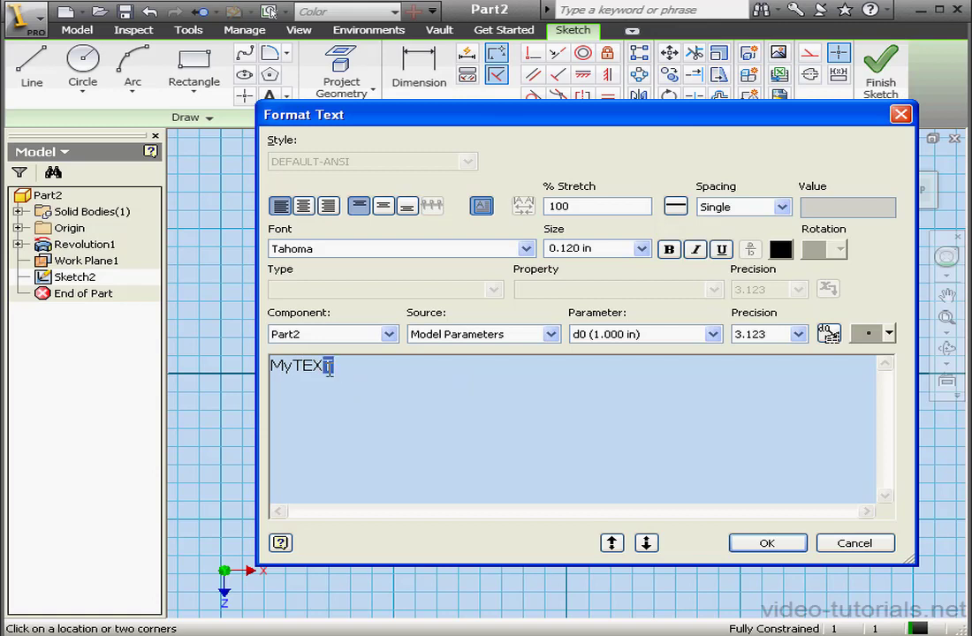
# - Make the text bold at 0.125 in size, insert a space so it reads "My TEXT", and end the Text command
pyautogui.moveTo(328, 367); pyautogui.dragTo(270, 365)
pyautogui.click(669, 250)
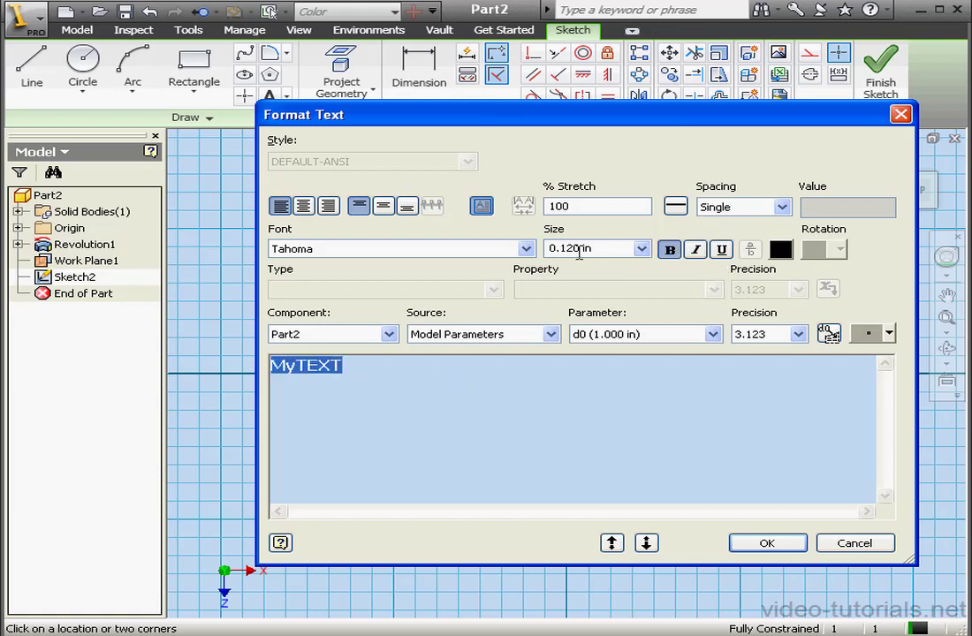
pyautogui.click(576, 248)
pyautogui.moveTo(592, 247); pyautogui.dragTo(574, 248)
pyautogui.write('5')
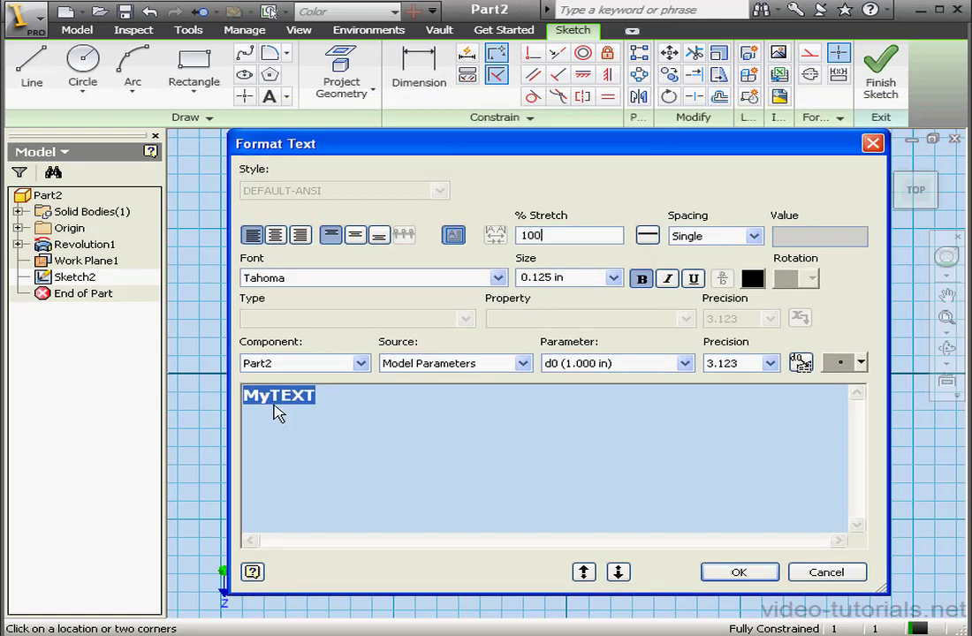
pyautogui.click(272, 397)
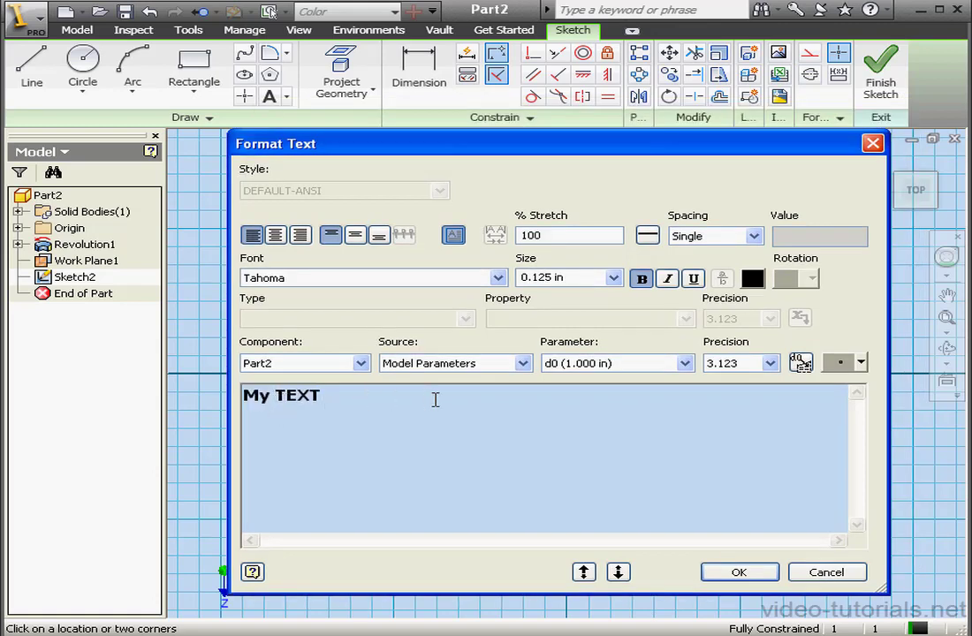
pyautogui.click(737, 573)
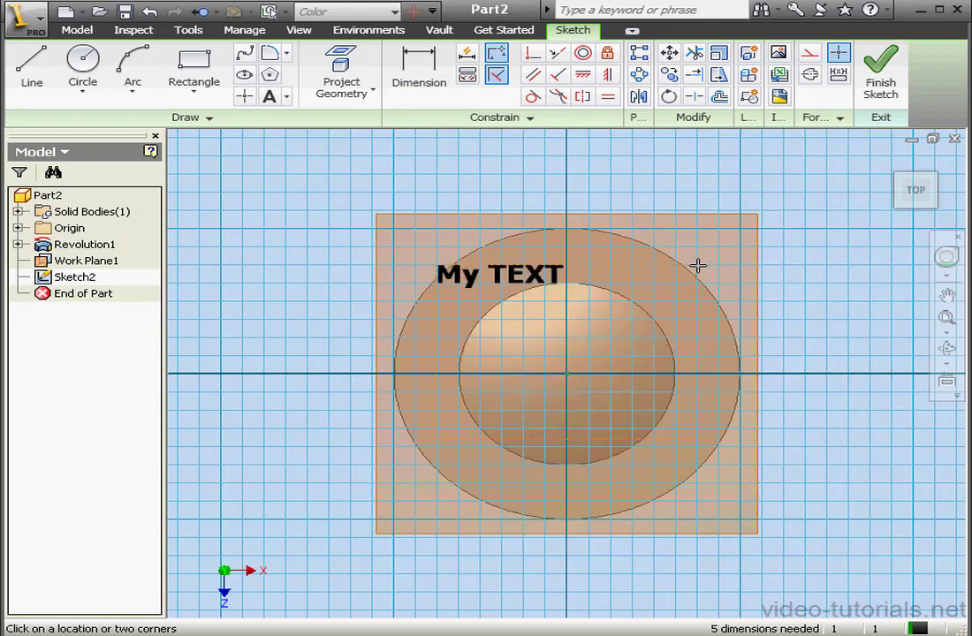
pyautogui.click(695, 266)
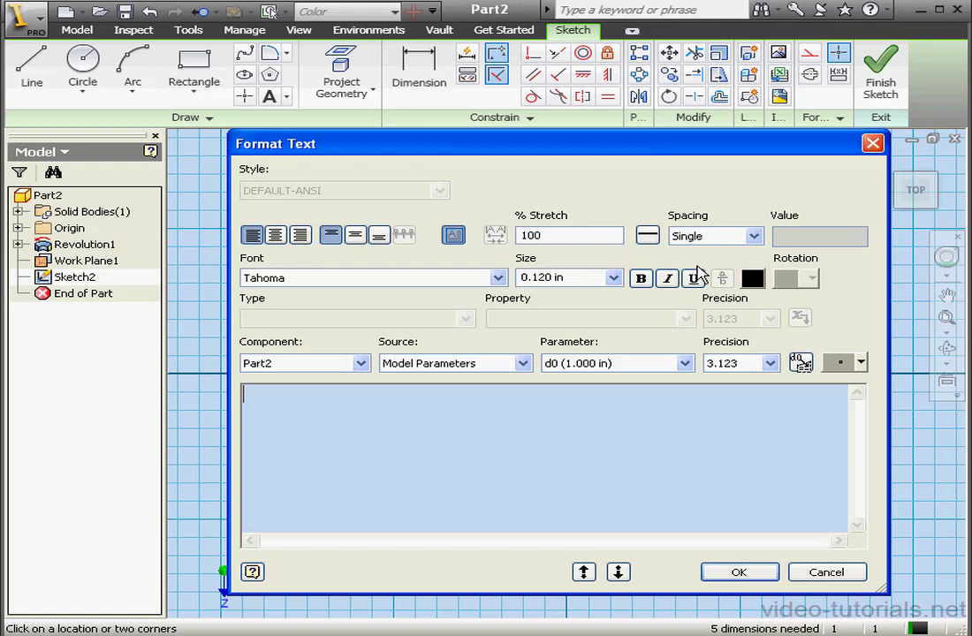
pyautogui.click(765, 569)
pyautogui.rightClick(830, 323)
pyautogui.click(861, 327)
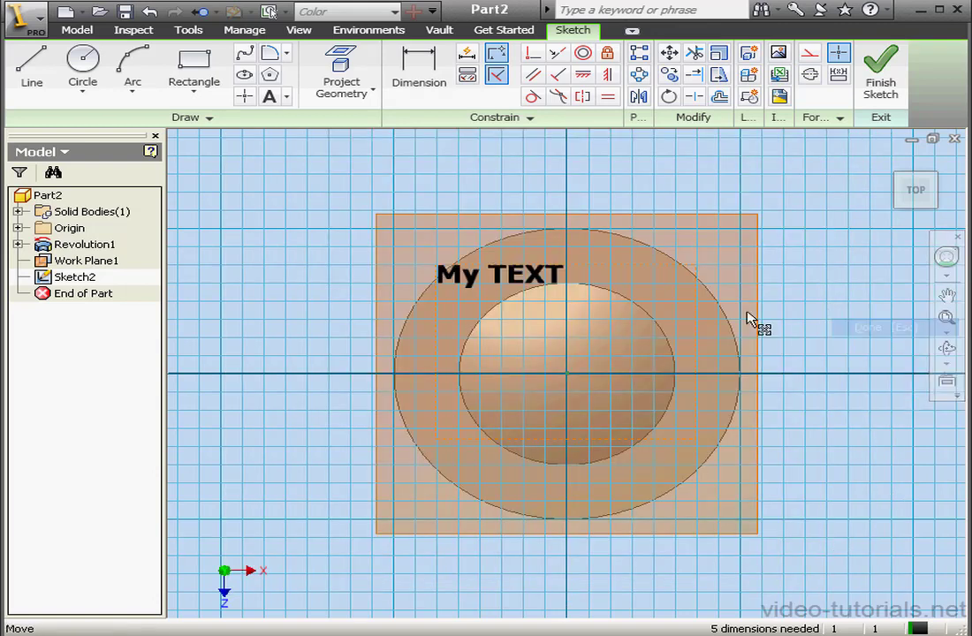
# - Shrink the text box to fit closely around "My TEXT" and move it to the centre of the dome
pyautogui.moveTo(697, 265); pyautogui.dragTo(575, 267)
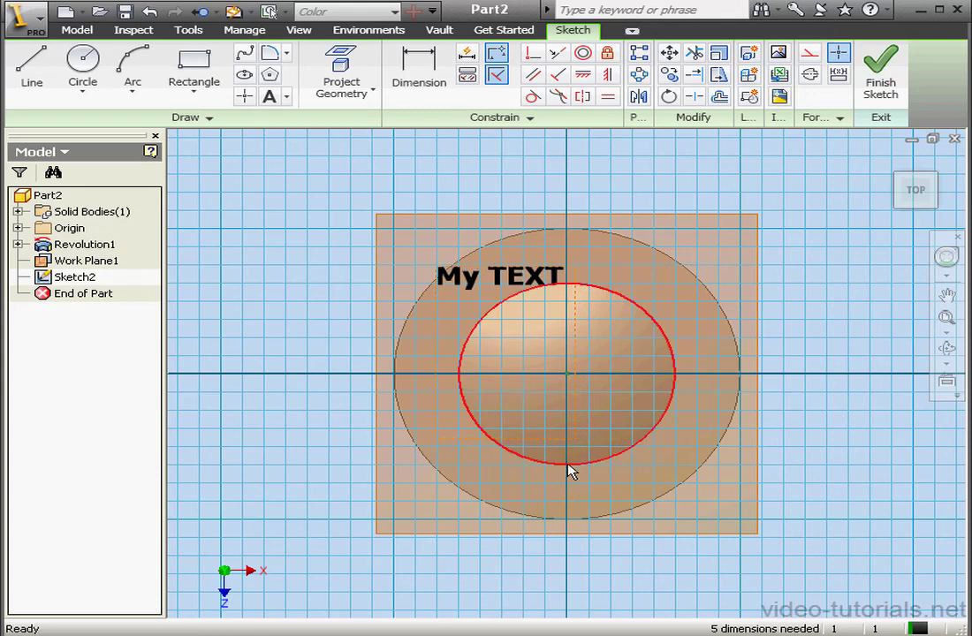
pyautogui.moveTo(576, 437); pyautogui.dragTo(575, 298)
pyautogui.moveTo(501, 282)
pyautogui.mouseDown()
pyautogui.moveTo(570, 364)
pyautogui.moveTo(566, 375)
pyautogui.mouseUp()
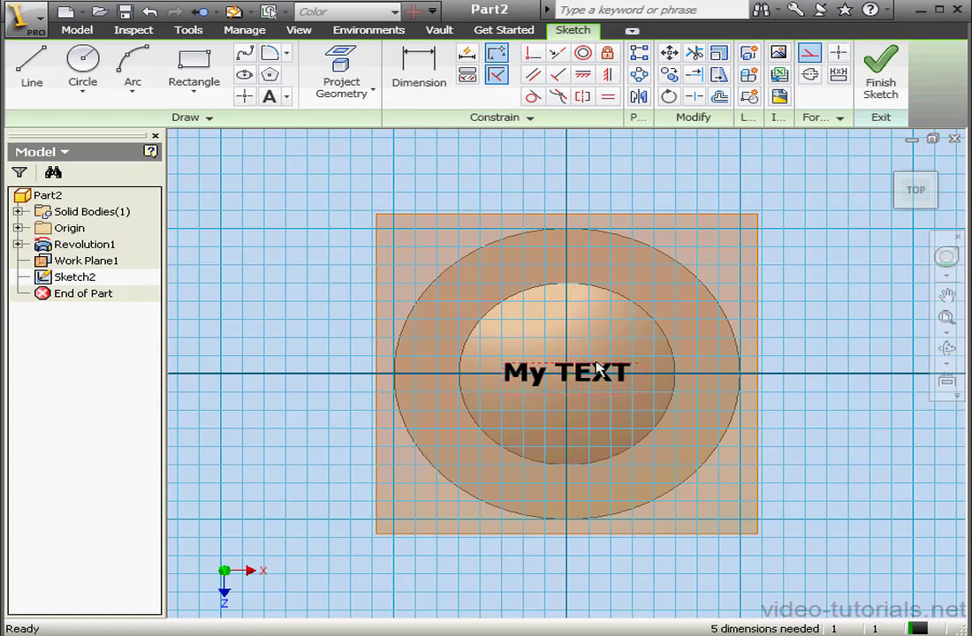
# - Dimension the text box's width and height, keeping the sizes as drawn
pyautogui.scroll(3, 583, 363)
pyautogui.click(418, 71)
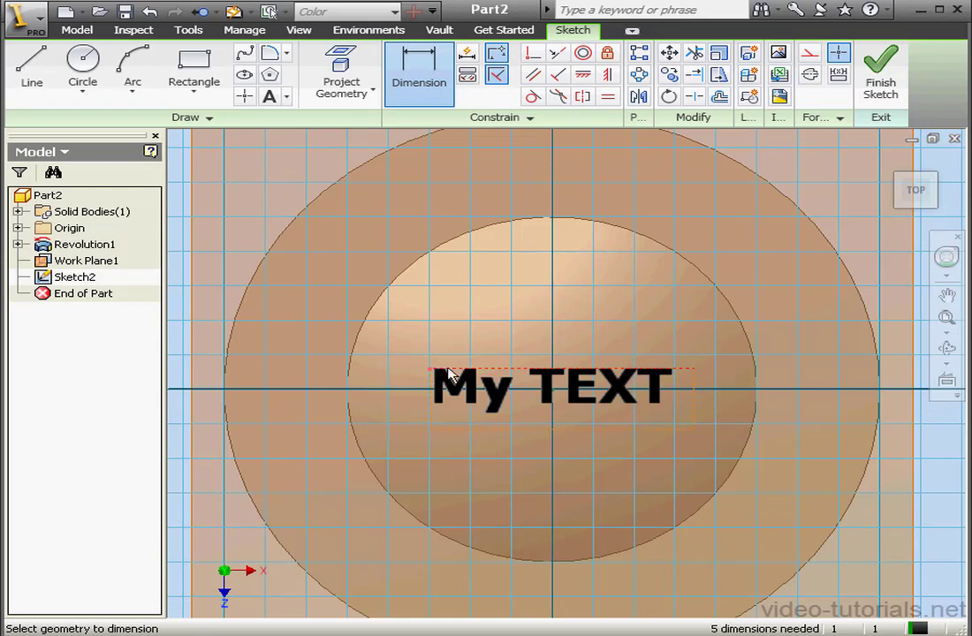
pyautogui.click(694, 376)
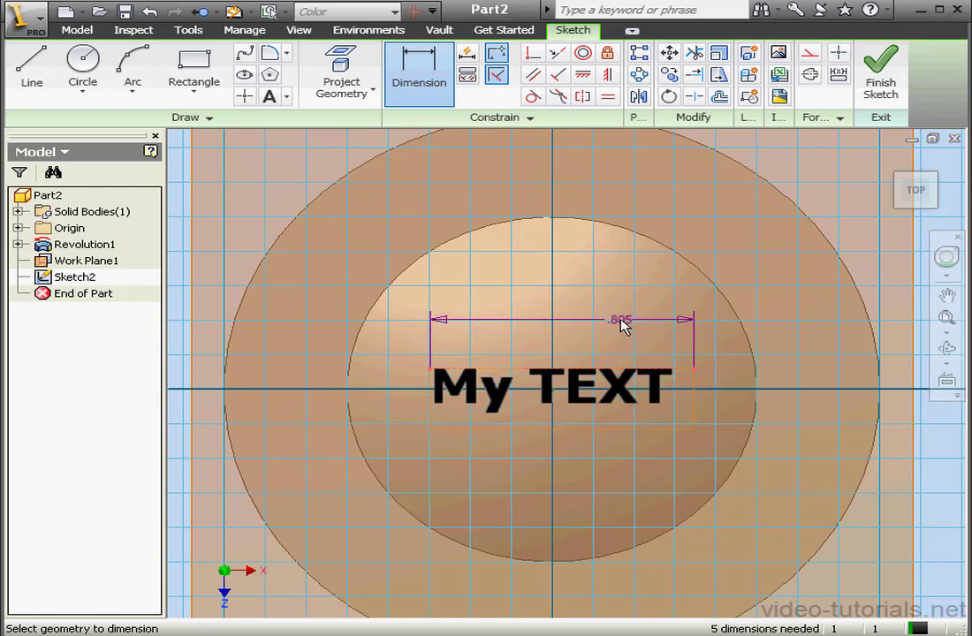
pyautogui.click(624, 323)
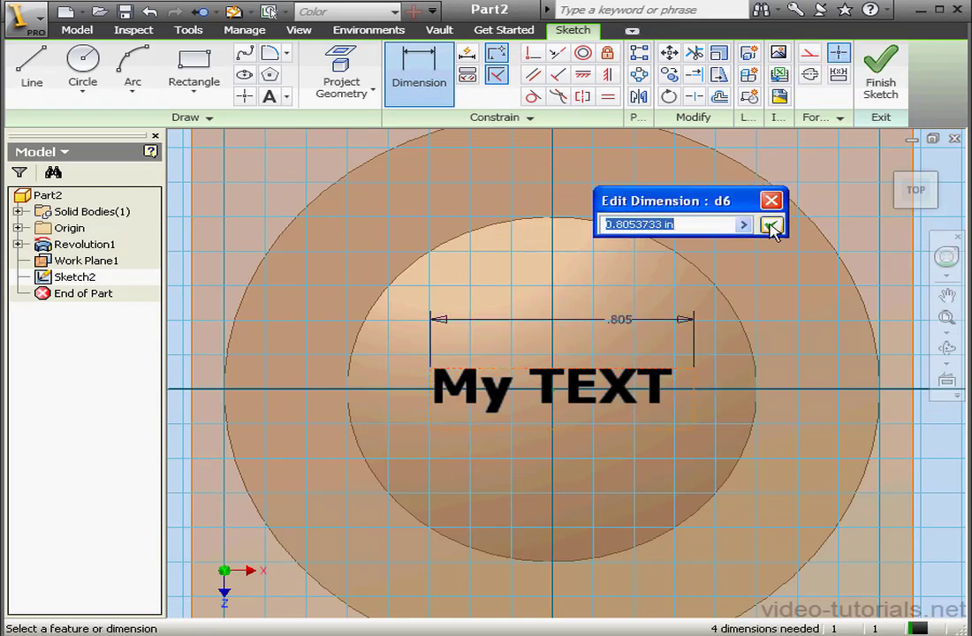
pyautogui.click(773, 221)
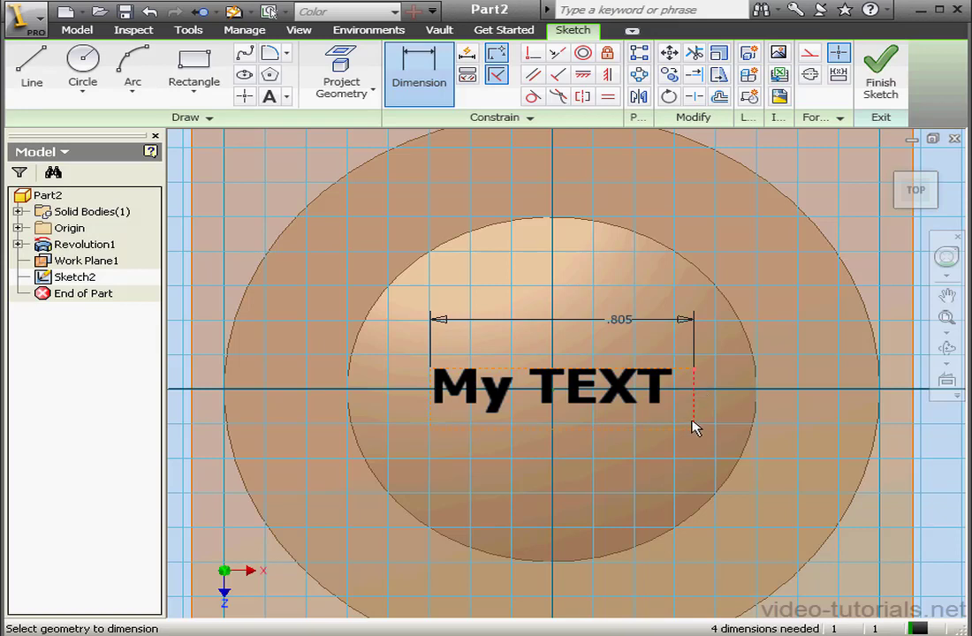
pyautogui.click(746, 409)
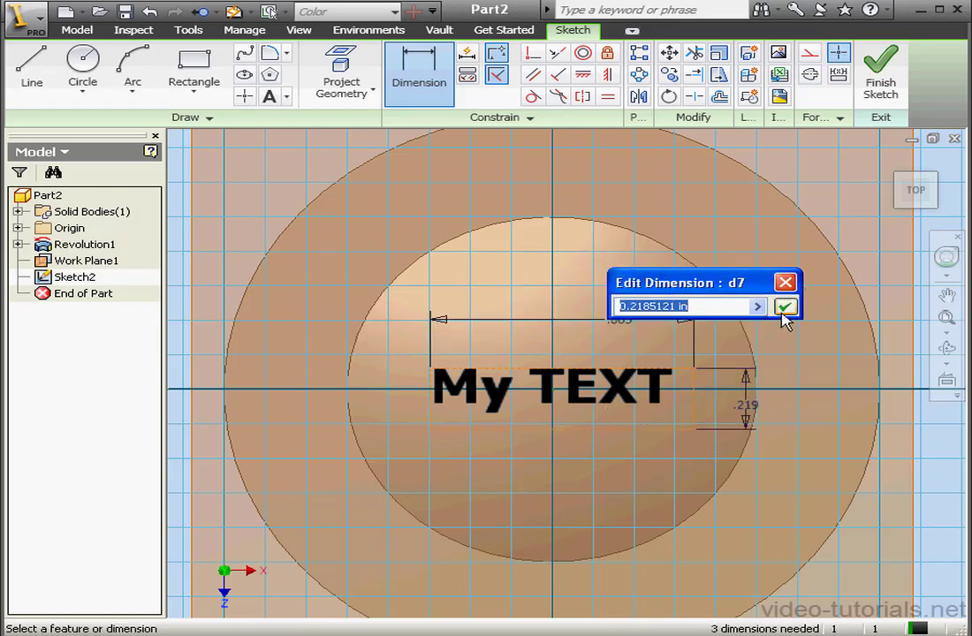
pyautogui.click(783, 306)
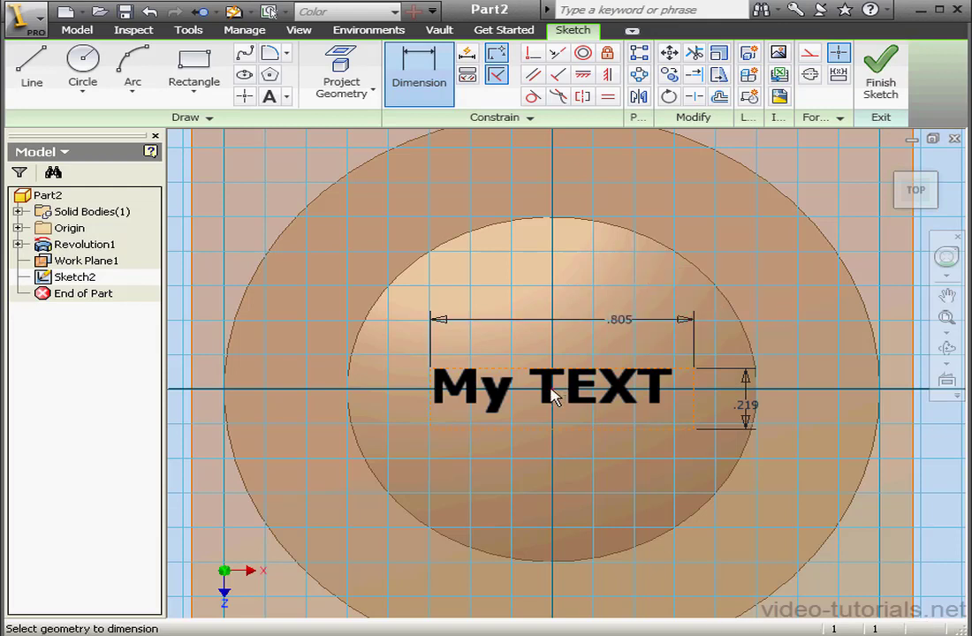
# - Dimension the vertical and horizontal distances from the origin to the text box's upper-left corner, keeping both values as placed
pyautogui.click(440, 372)
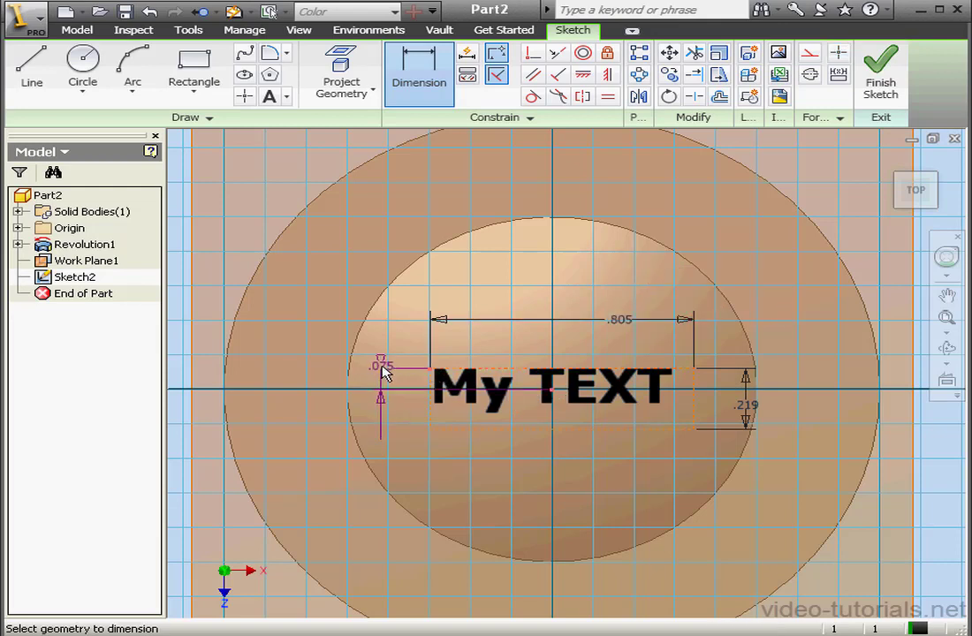
pyautogui.click(370, 353)
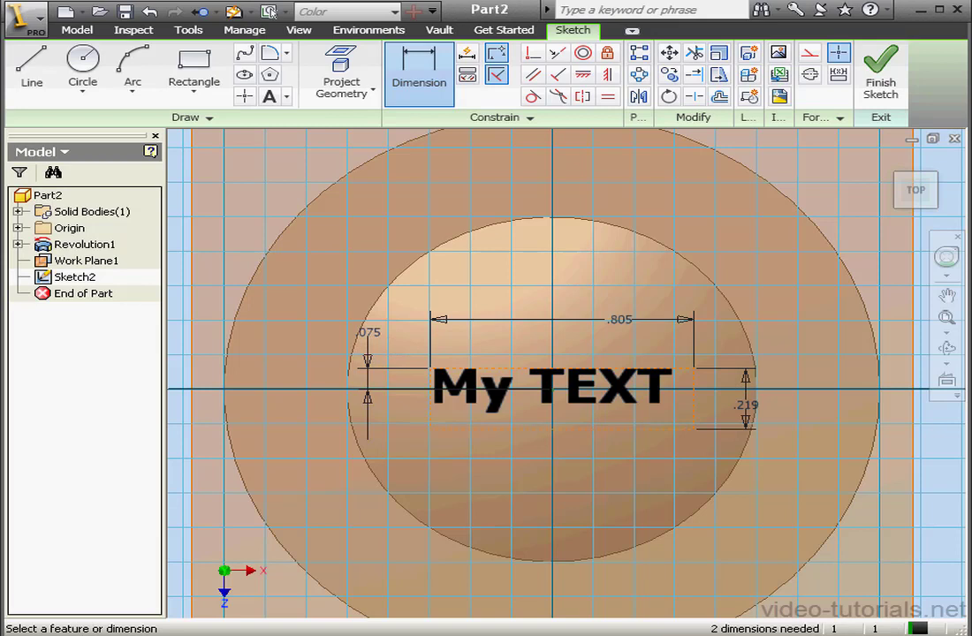
pyautogui.click(635, 293)
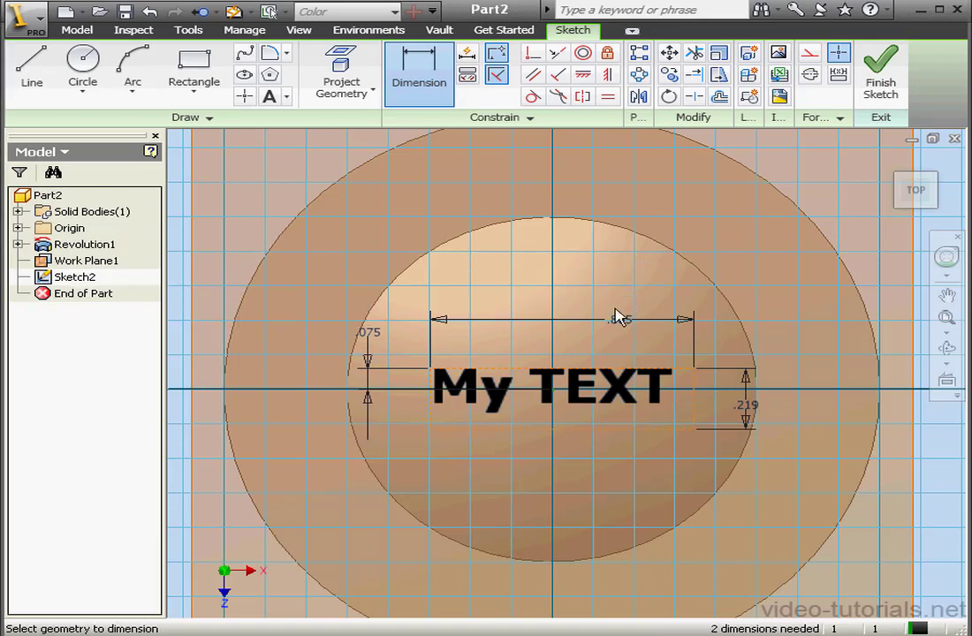
pyautogui.click(550, 391)
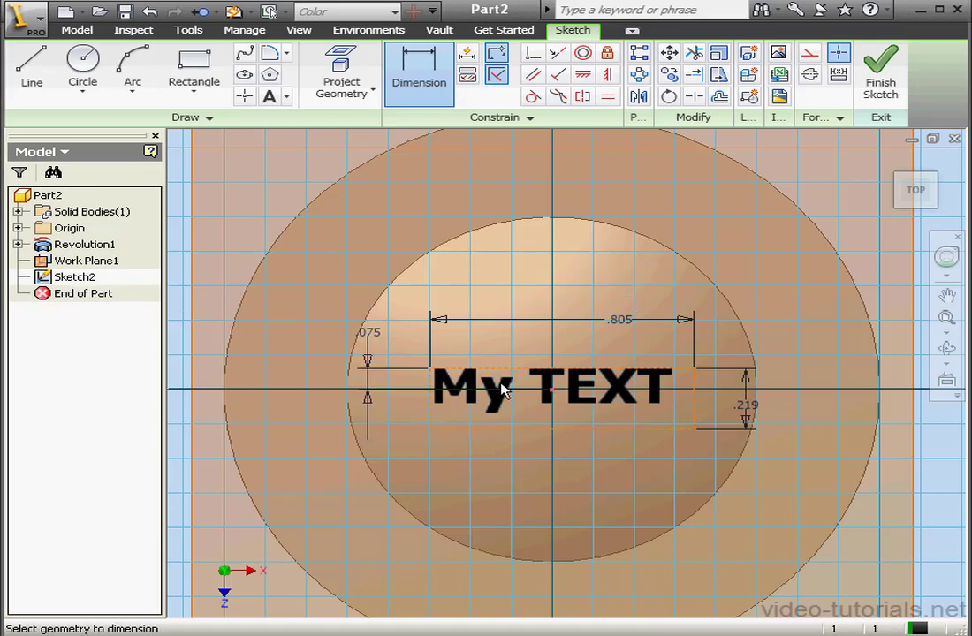
pyautogui.click(431, 370)
pyautogui.click(475, 293)
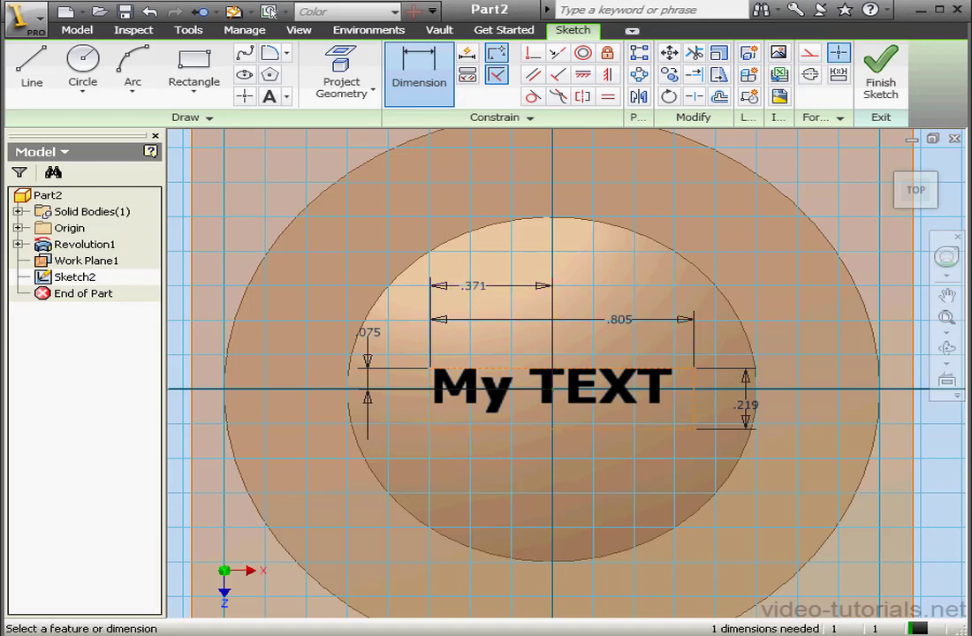
pyautogui.click(460, 284)
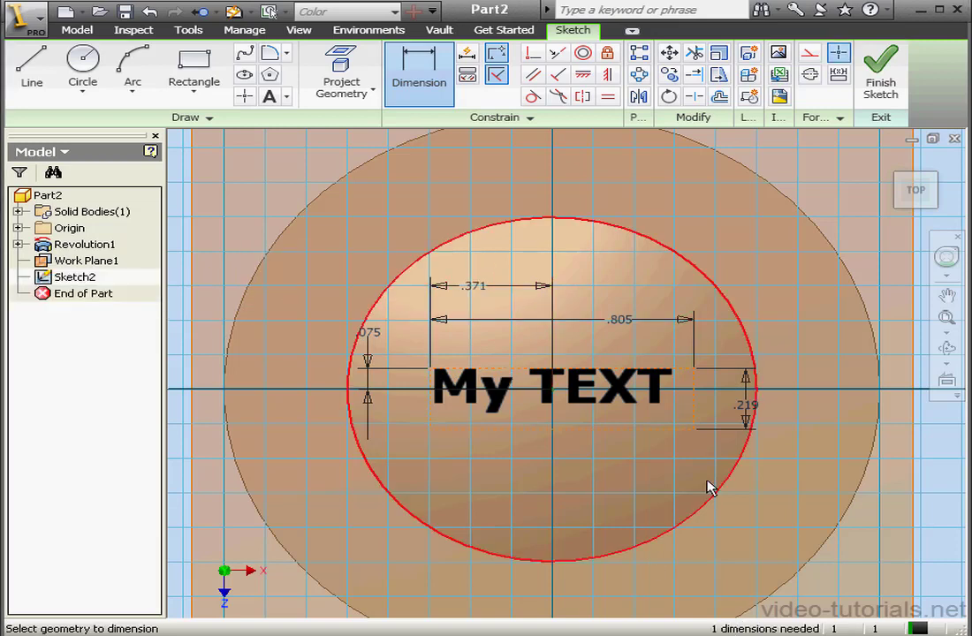
# - Apply a horizontal constraint to the text box's upper edge and finish the sketch
pyautogui.click(585, 77)
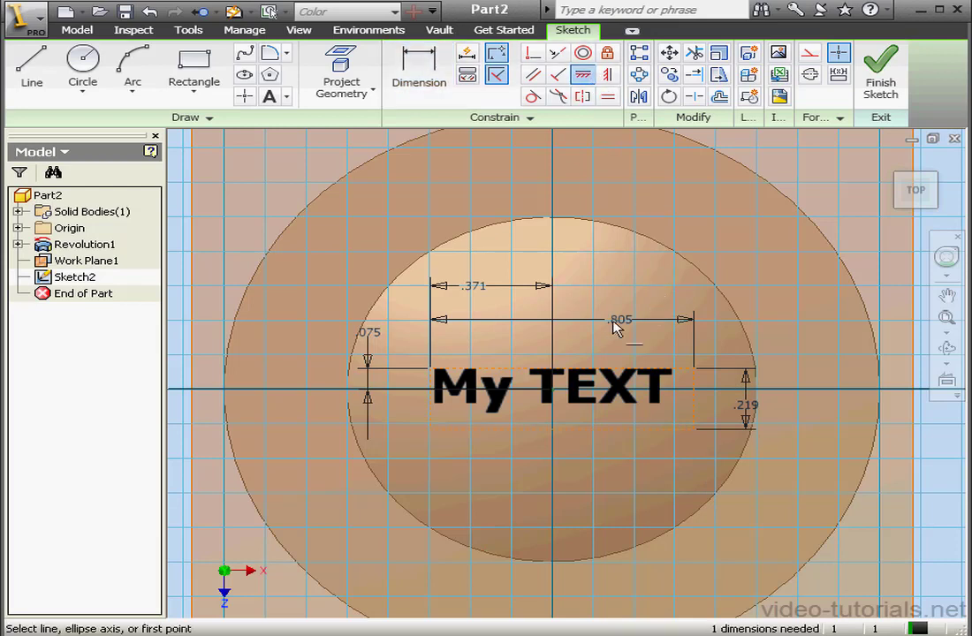
pyautogui.click(527, 372)
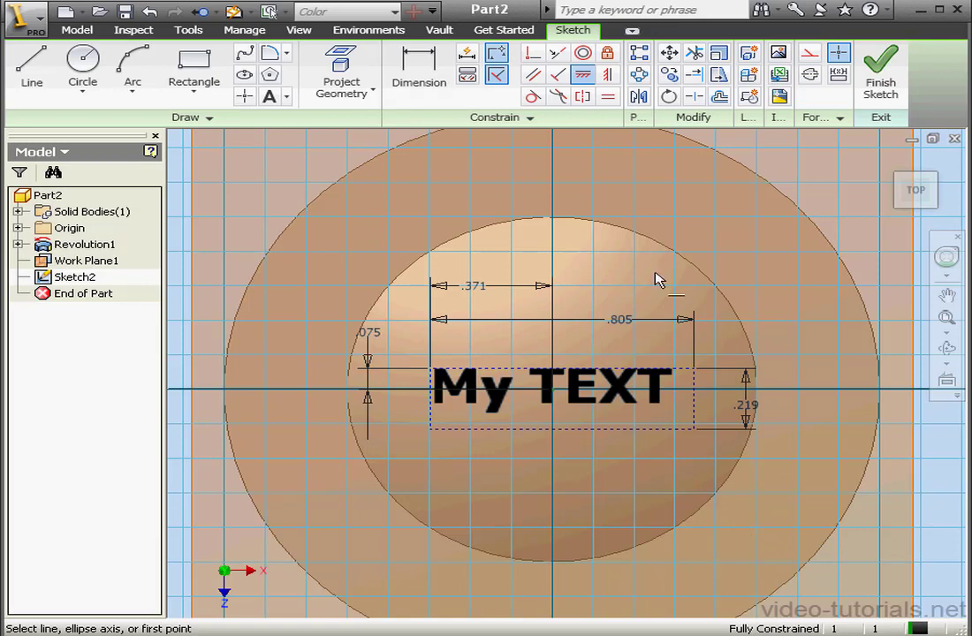
pyautogui.click(895, 92)
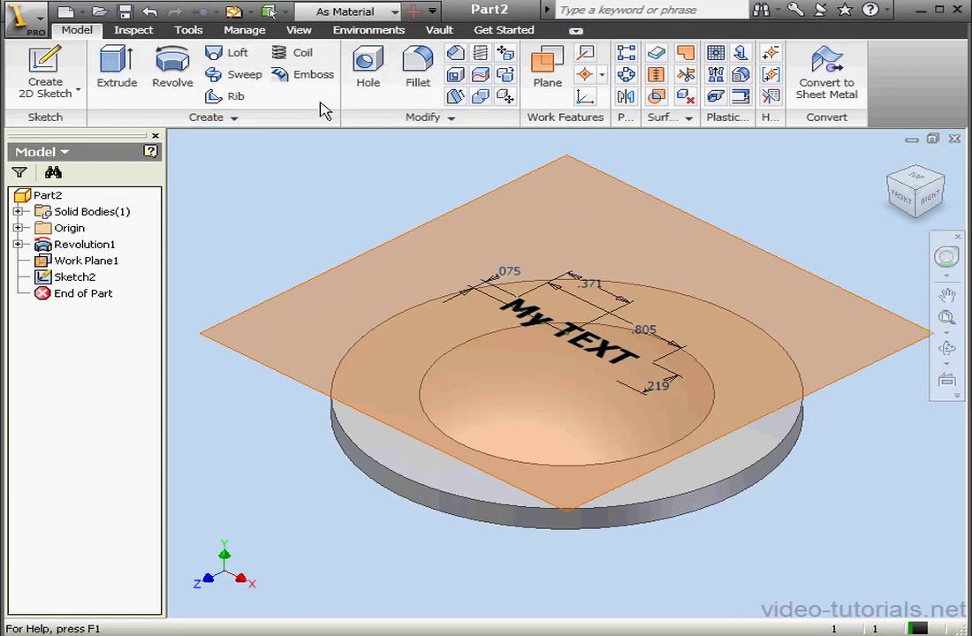
# - Emboss the "My TEXT" sketch from the face at a depth of 0.0156 in, reversing the direction down toward the dome
pyautogui.click(300, 75)
pyautogui.moveTo(287, 113); pyautogui.dragTo(243, 89)
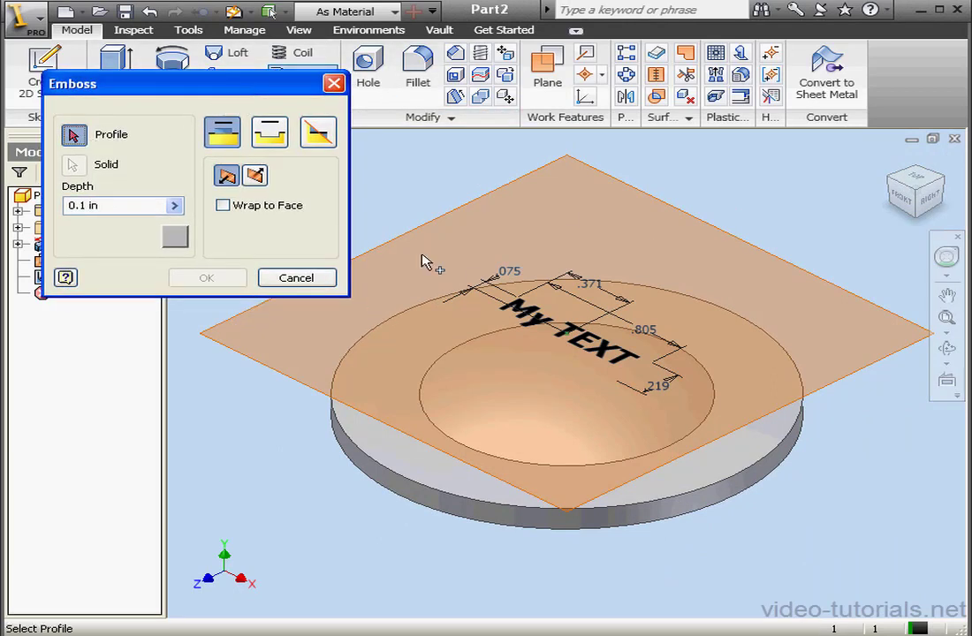
pyautogui.click(527, 314)
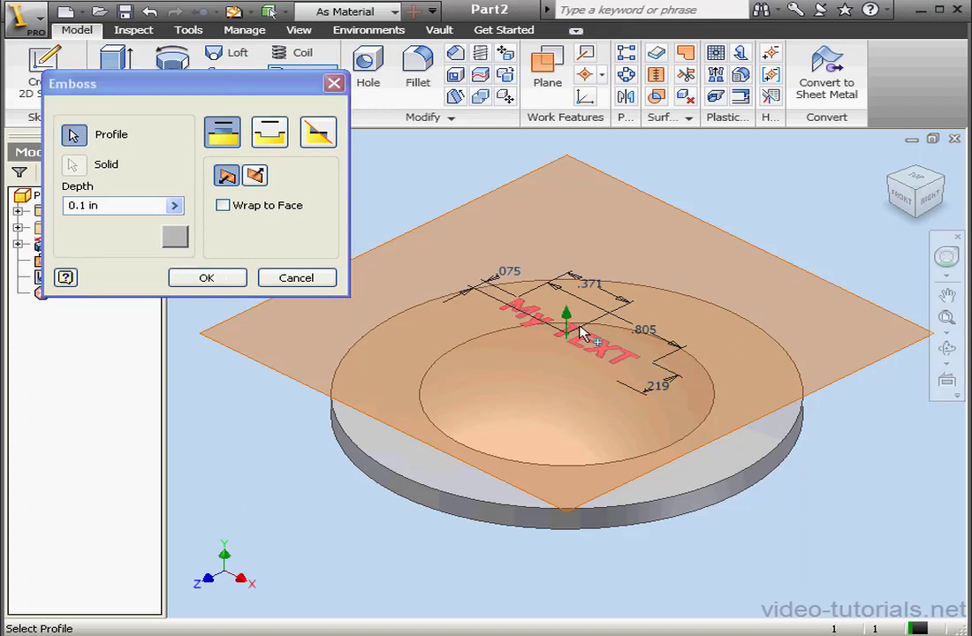
pyautogui.click(255, 175)
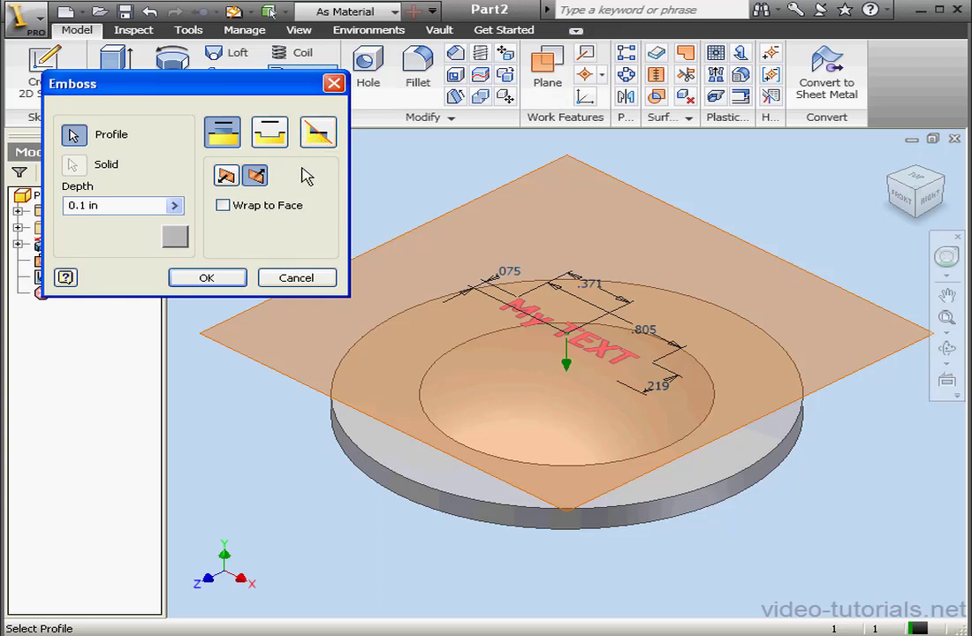
pyautogui.click(110, 204)
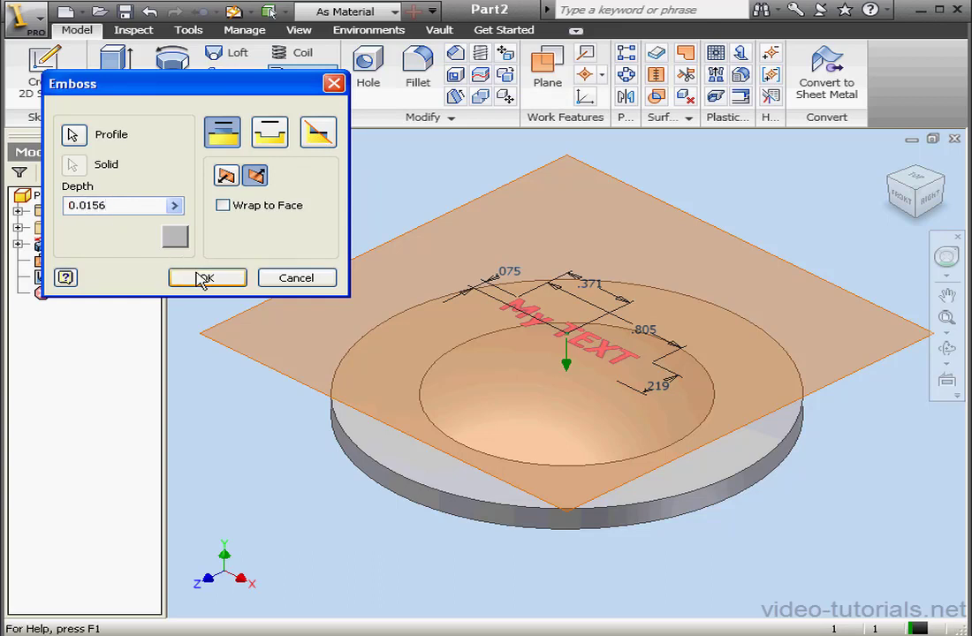
pyautogui.press('Return')
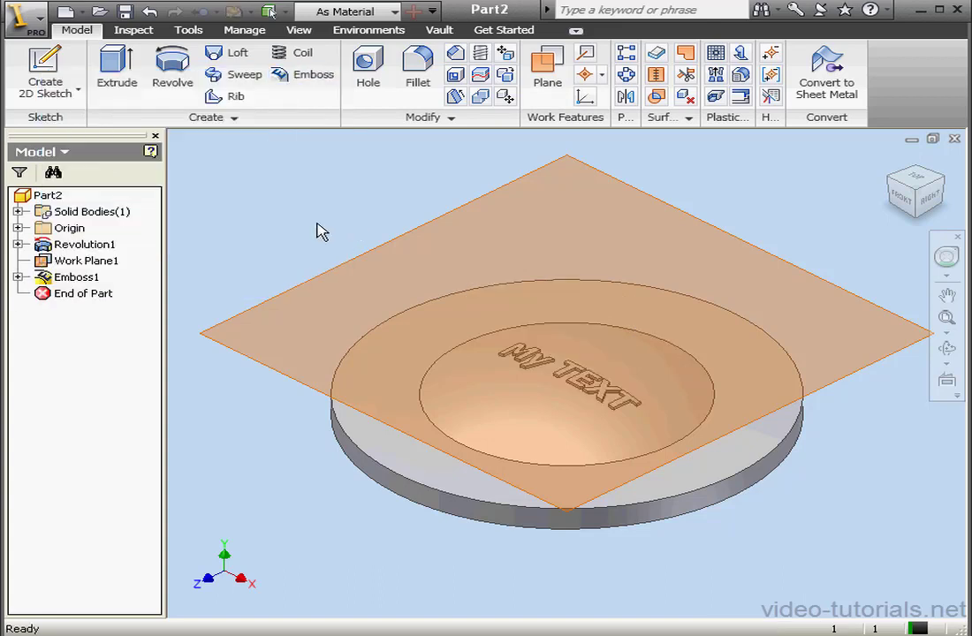
# - Hide the offset work plane above the dome
pyautogui.click(80, 260)
pyautogui.rightClick(81, 261)
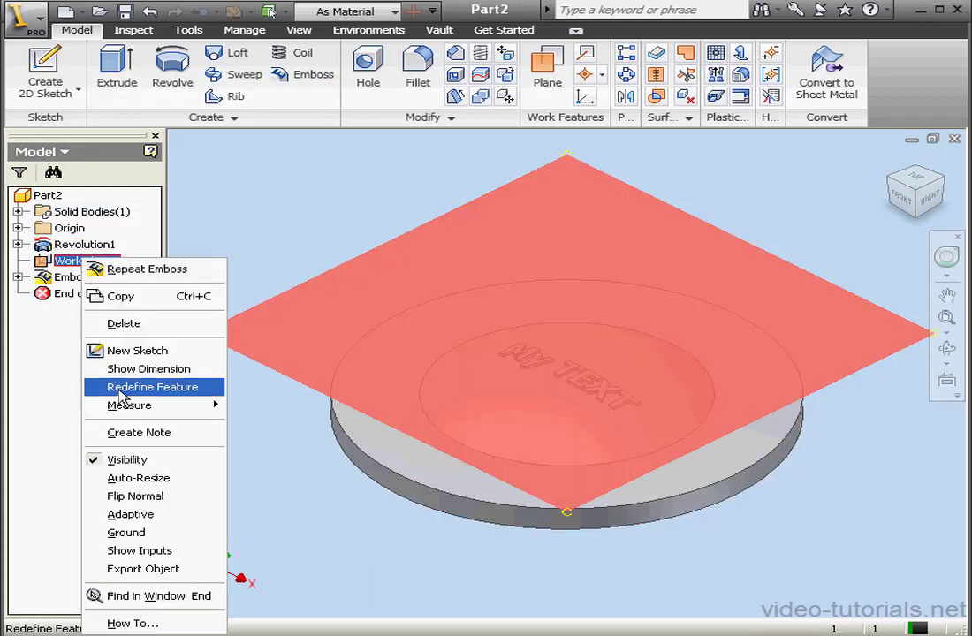
pyautogui.click(126, 459)
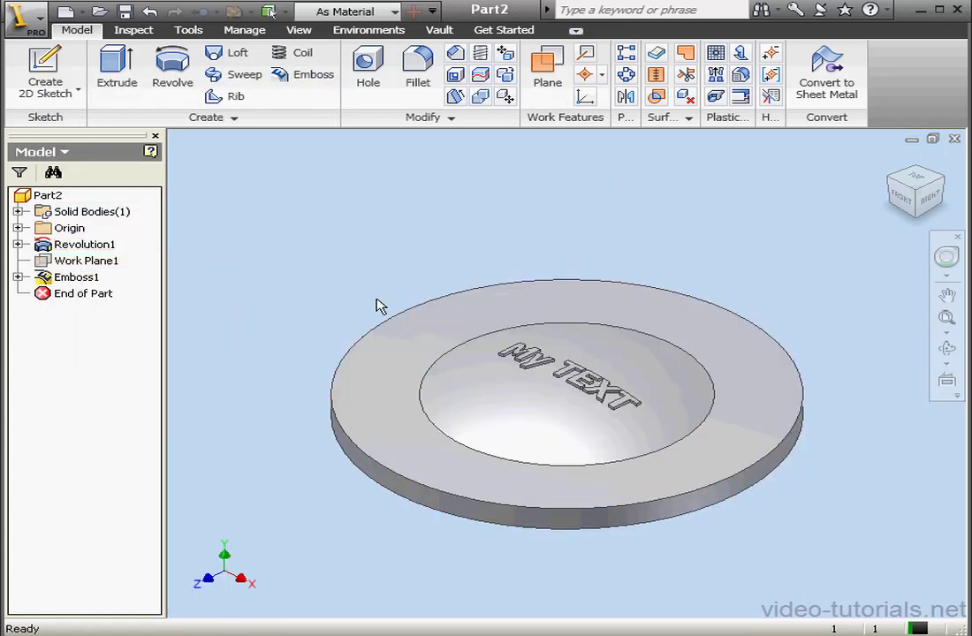
# - Change the text's emboss feature to Engrave from Face
pyautogui.doubleClick(76, 281)
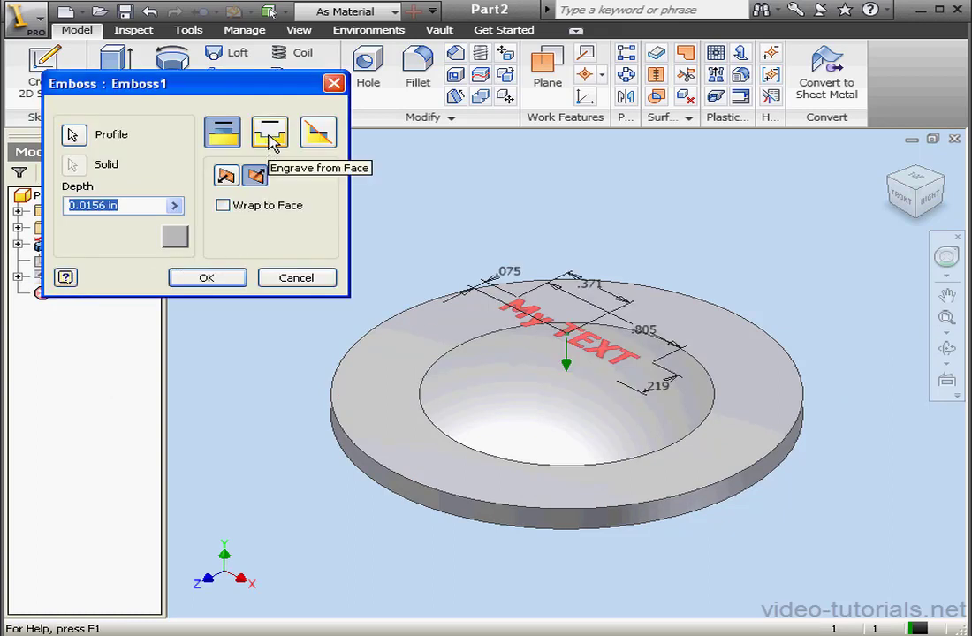
pyautogui.click(268, 135)
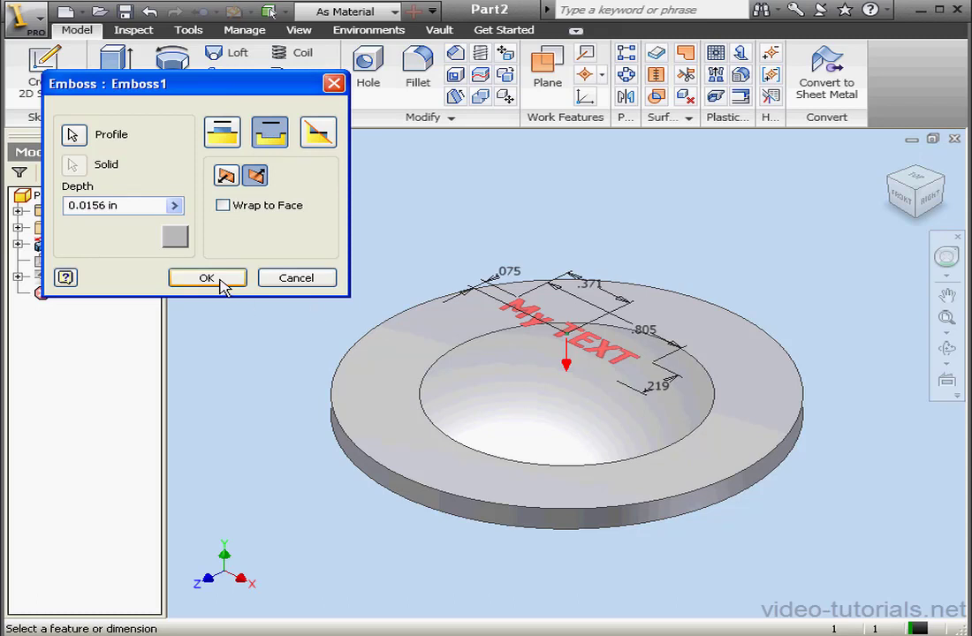
pyautogui.press('Return')
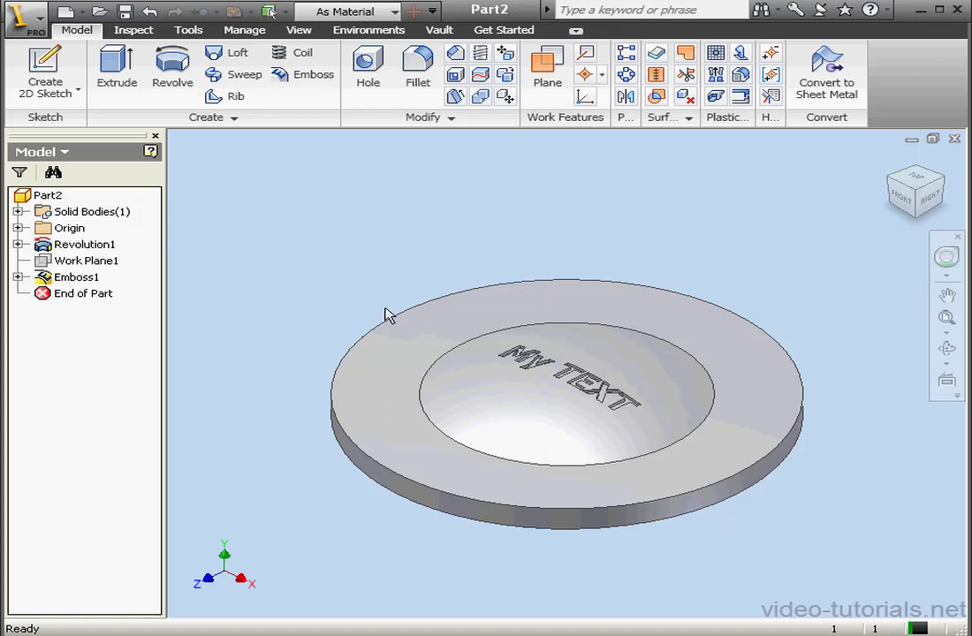
# - Reopen the text sketch in a top view and delete all four dimensions that size and position the text box
pyautogui.click(18, 276)
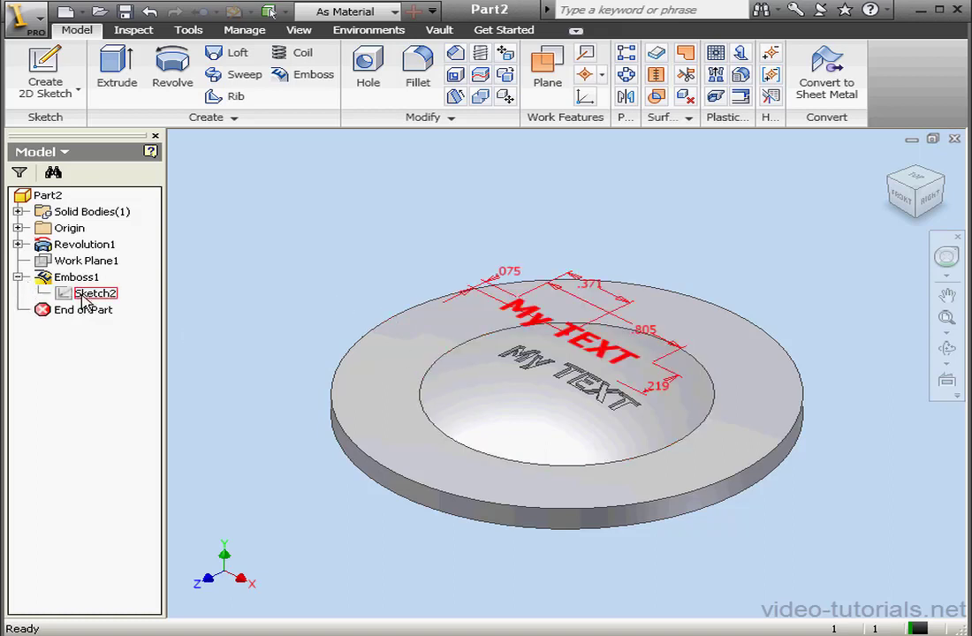
pyautogui.doubleClick(93, 294)
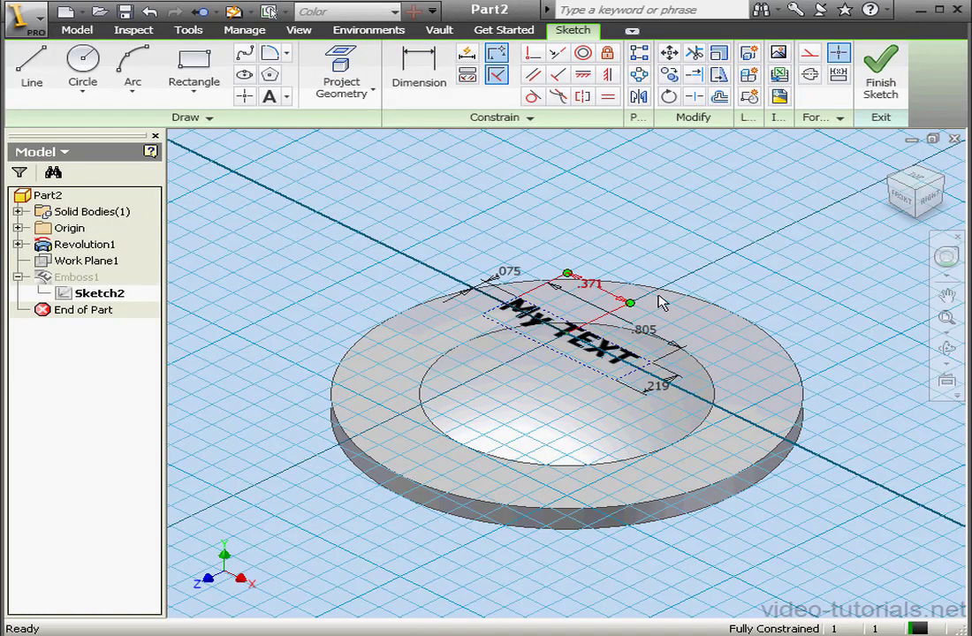
pyautogui.click(919, 174)
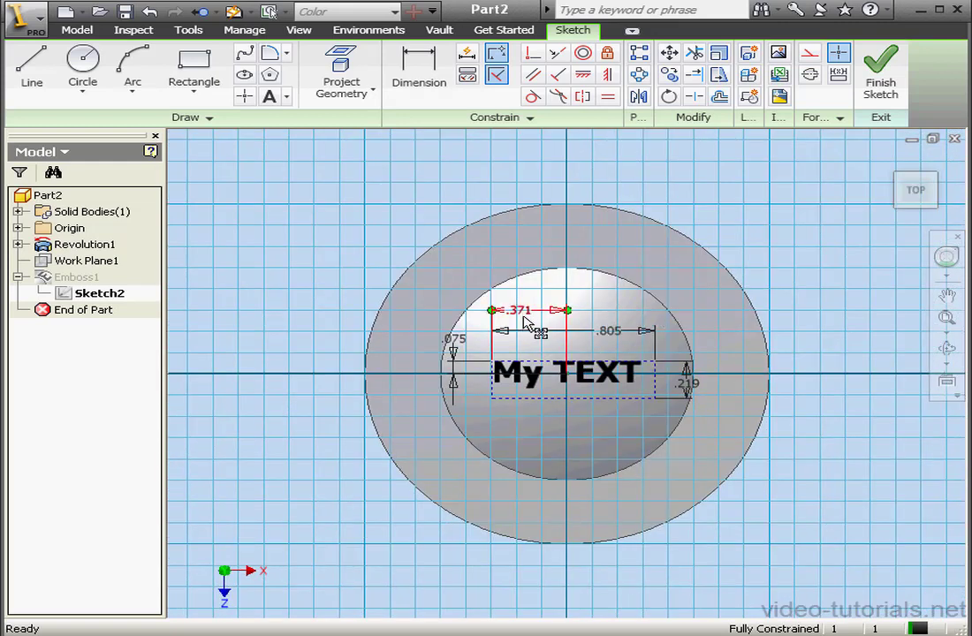
pyautogui.click(526, 319)
pyautogui.press('Delete')
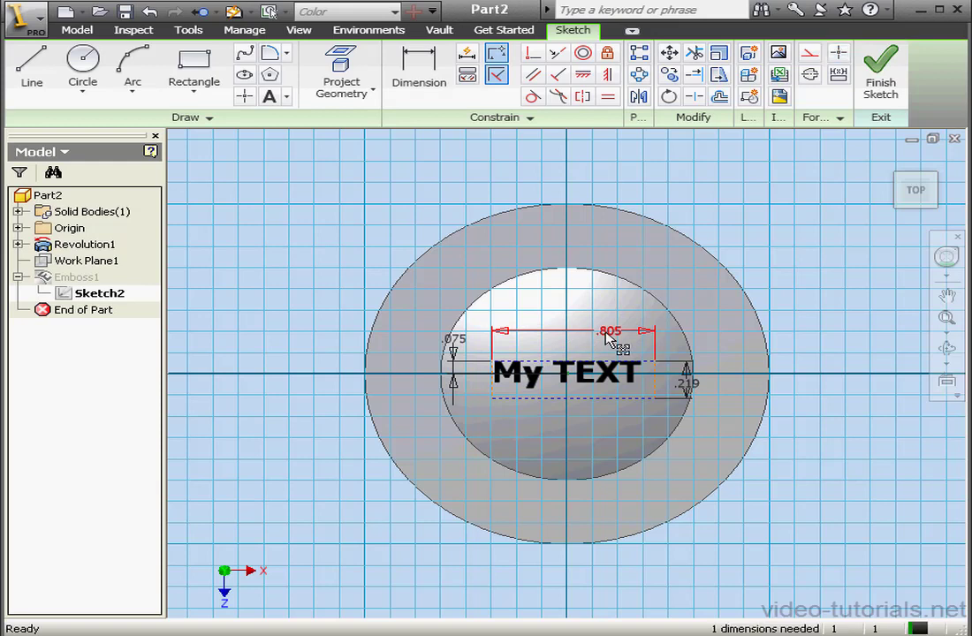
pyautogui.click(609, 332)
pyautogui.press('Delete')
pyautogui.click(688, 383)
pyautogui.press('Delete')
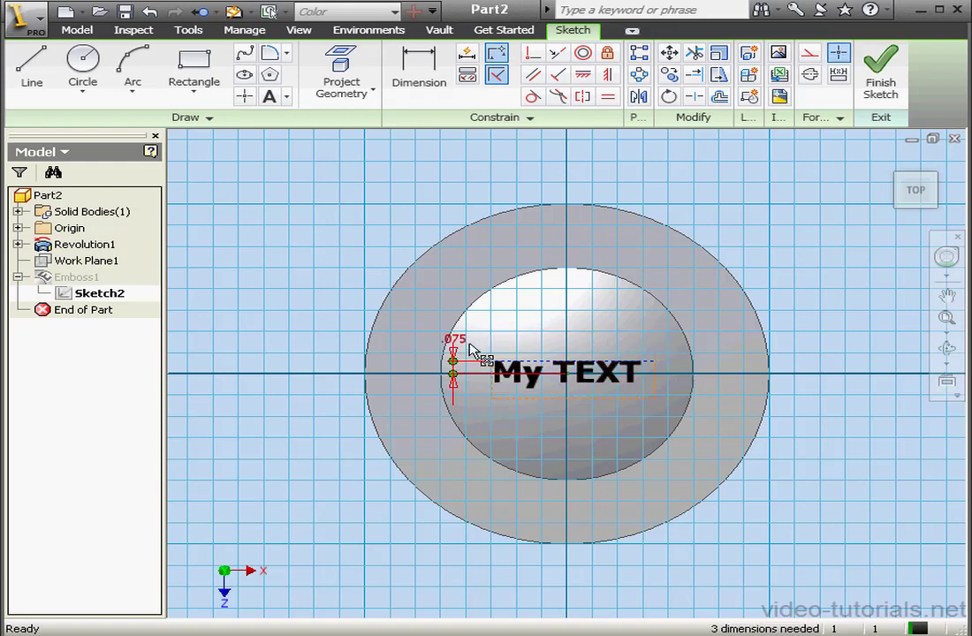
pyautogui.click(456, 340)
pyautogui.press('Delete')
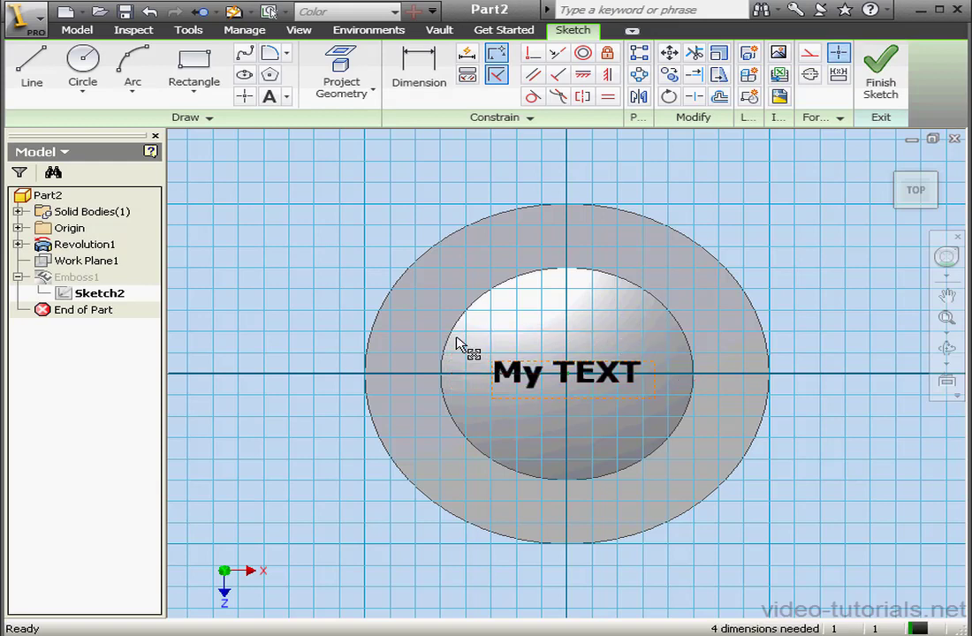
# - Edit the "My TEXT" sketch text and set its size to 0.250 in
pyautogui.rightClick(537, 373)
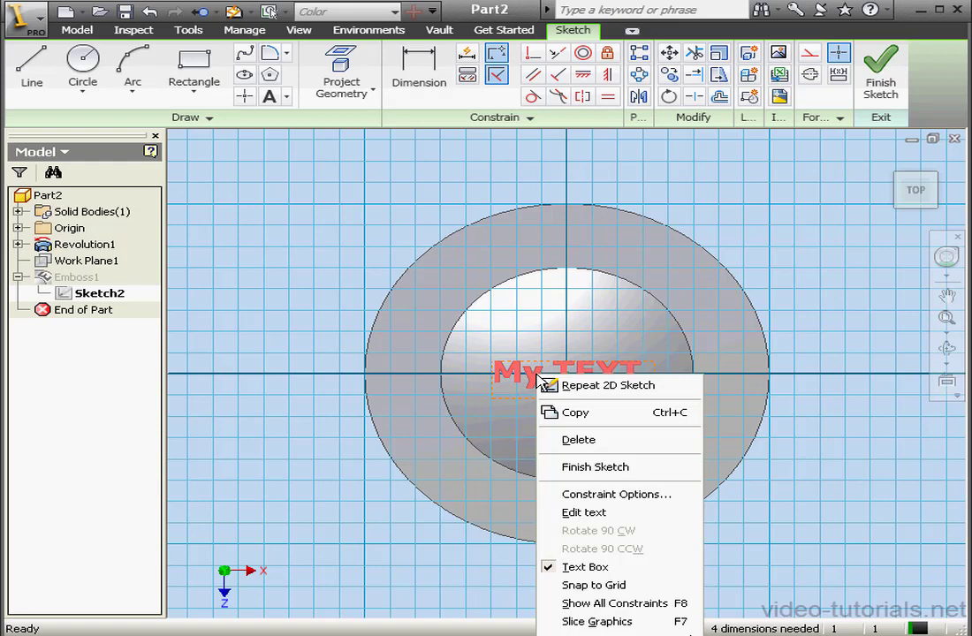
pyautogui.click(612, 514)
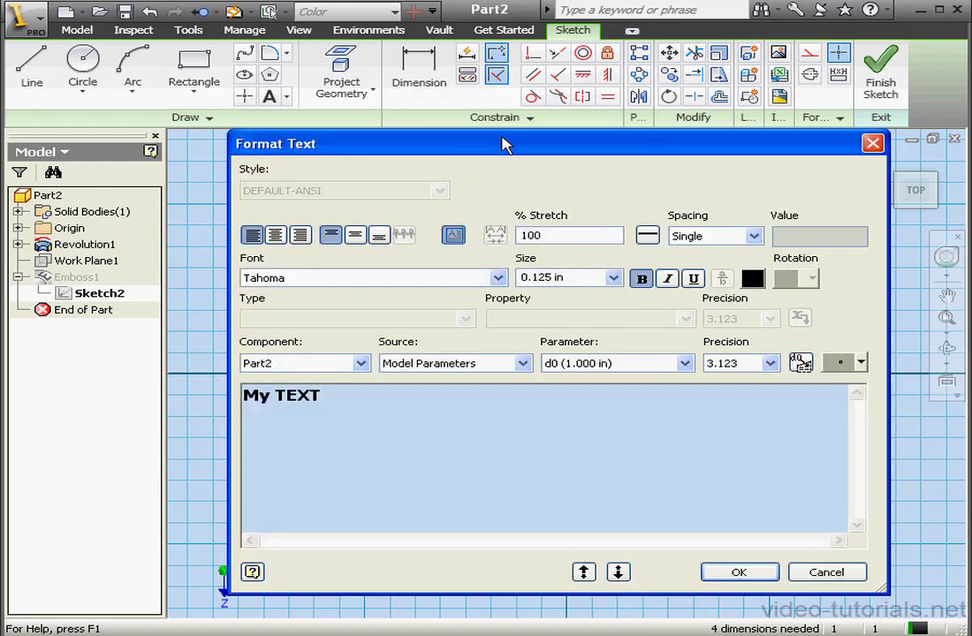
pyautogui.moveTo(504, 144); pyautogui.dragTo(504, 133)
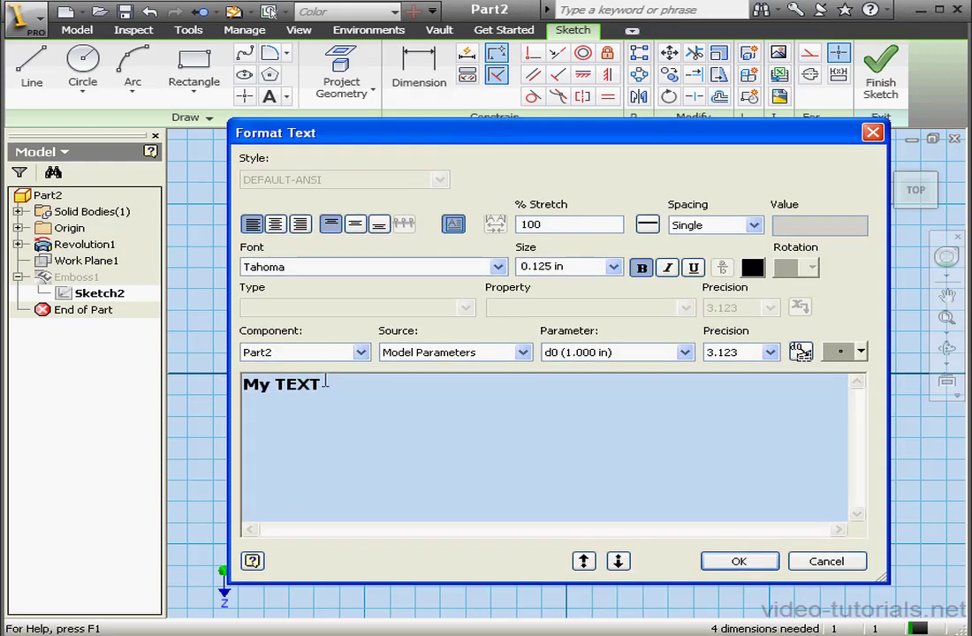
pyautogui.hotkey('shift', 'Left')
pyautogui.hotkey('shift', 'Left')
pyautogui.hotkey('shift', 'Left')
pyautogui.hotkey('shift', 'Left')
pyautogui.hotkey('shift', 'Left')
pyautogui.hotkey('shift', 'Left')
pyautogui.hotkey('shift', 'Left')
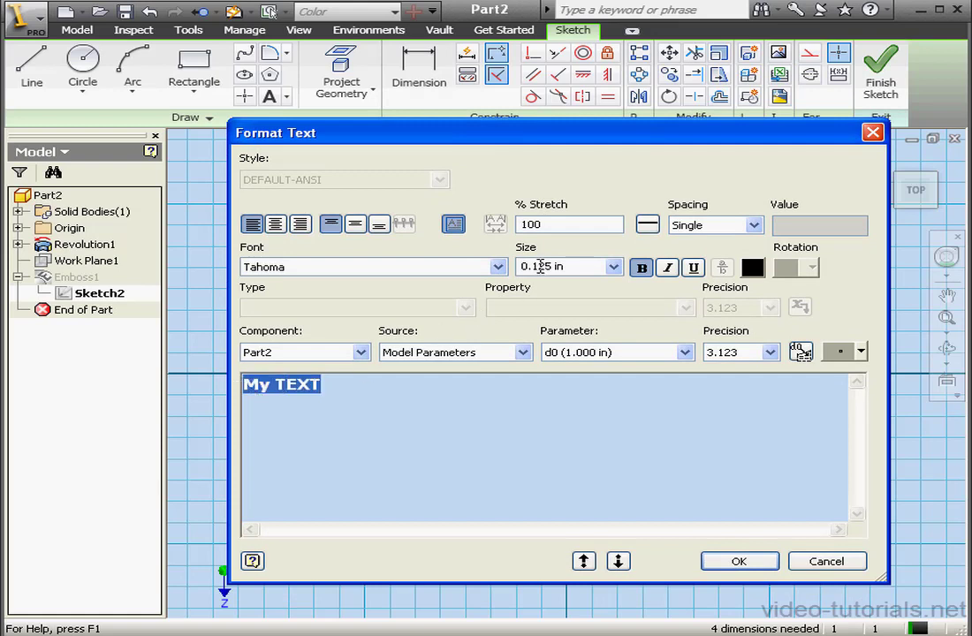
pyautogui.doubleClick(541, 266)
pyautogui.click(539, 265)
pyautogui.press('BackSpace')
pyautogui.click(590, 224)
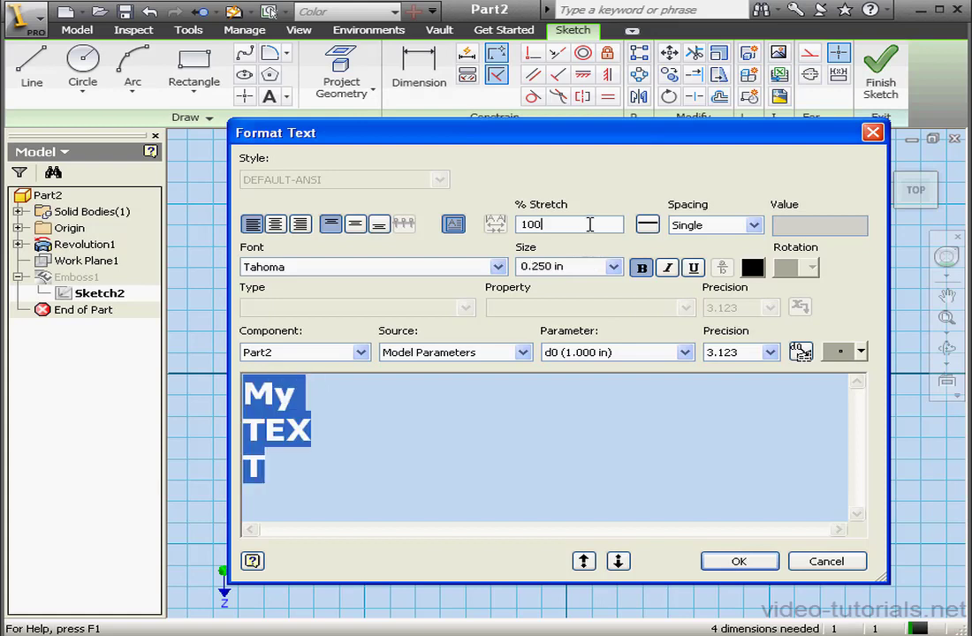
pyautogui.click(738, 561)
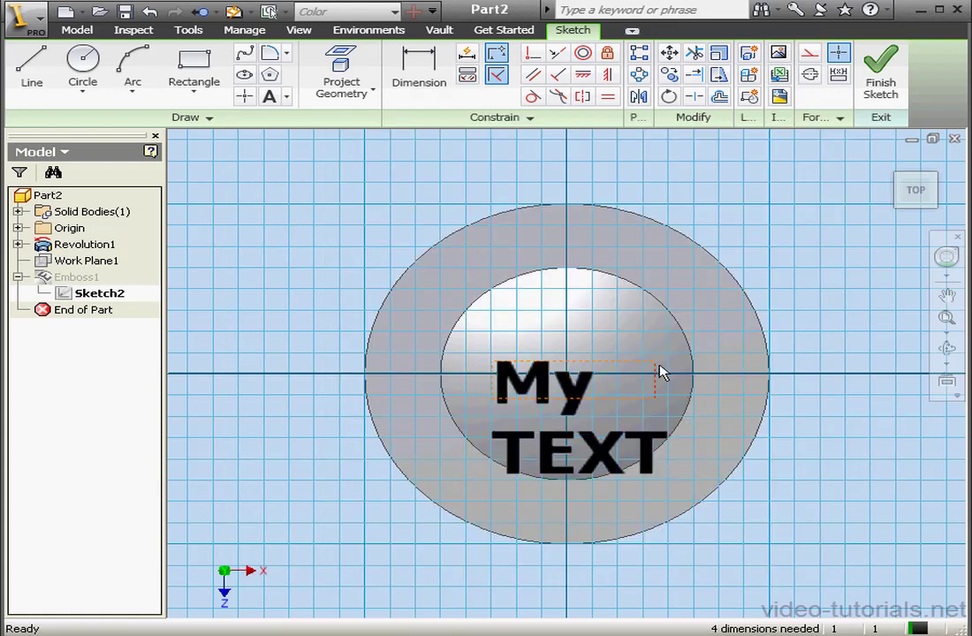
# - Enlarge the text box so "My TEXT" fits on one line, centre it over the dome and finish the sketch
pyautogui.moveTo(654, 363); pyautogui.dragTo(793, 328)
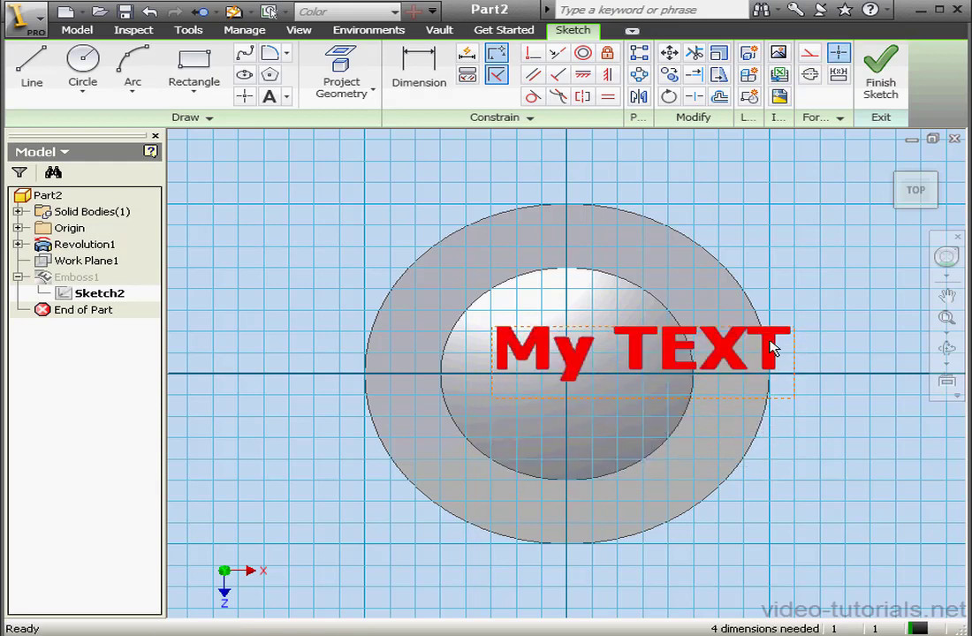
pyautogui.moveTo(642, 360); pyautogui.dragTo(566, 377)
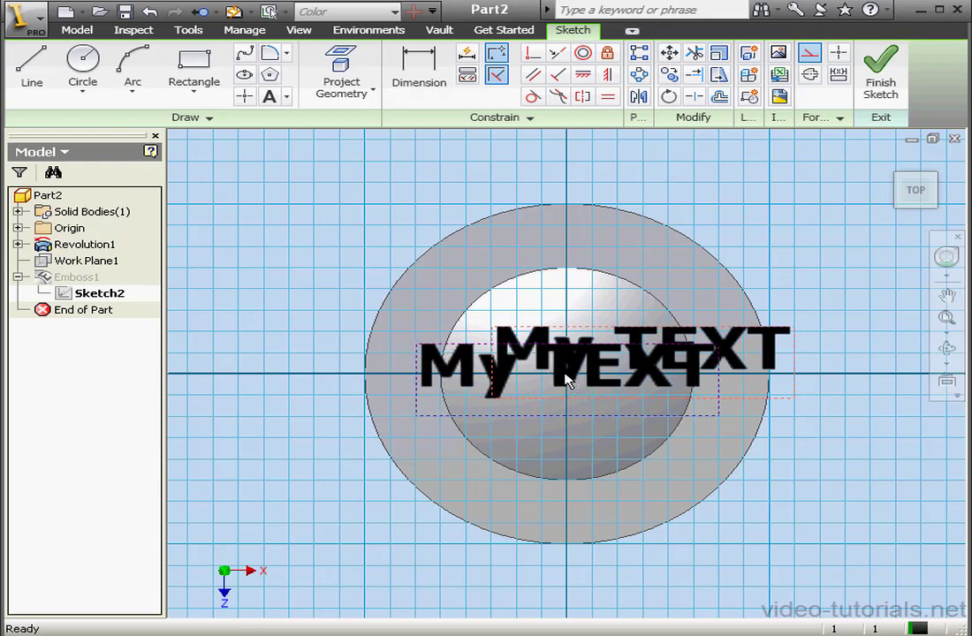
pyautogui.click(882, 88)
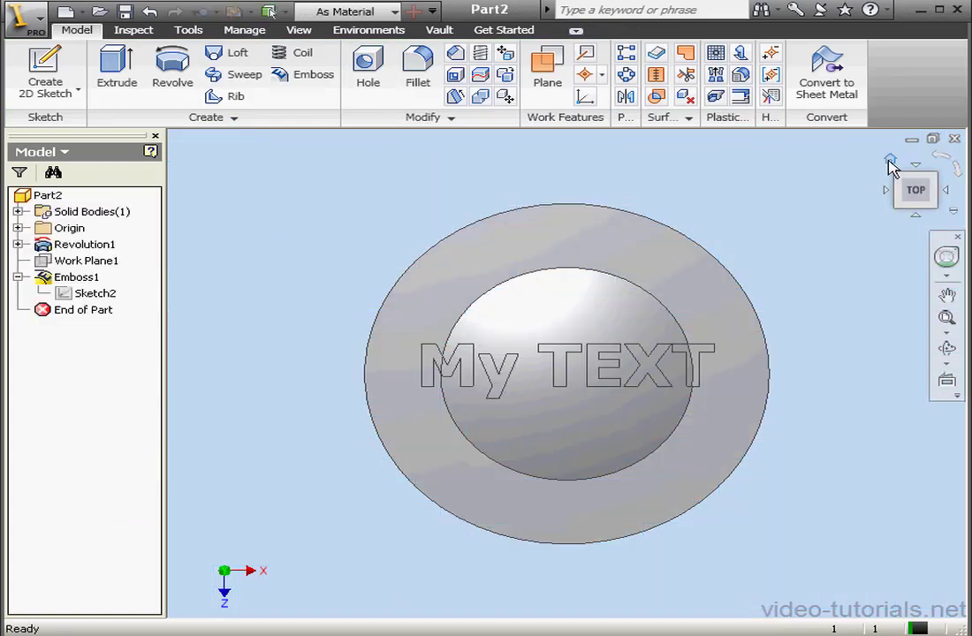
# - Switch the text feature back to Emboss from Face
pyautogui.click(891, 165)
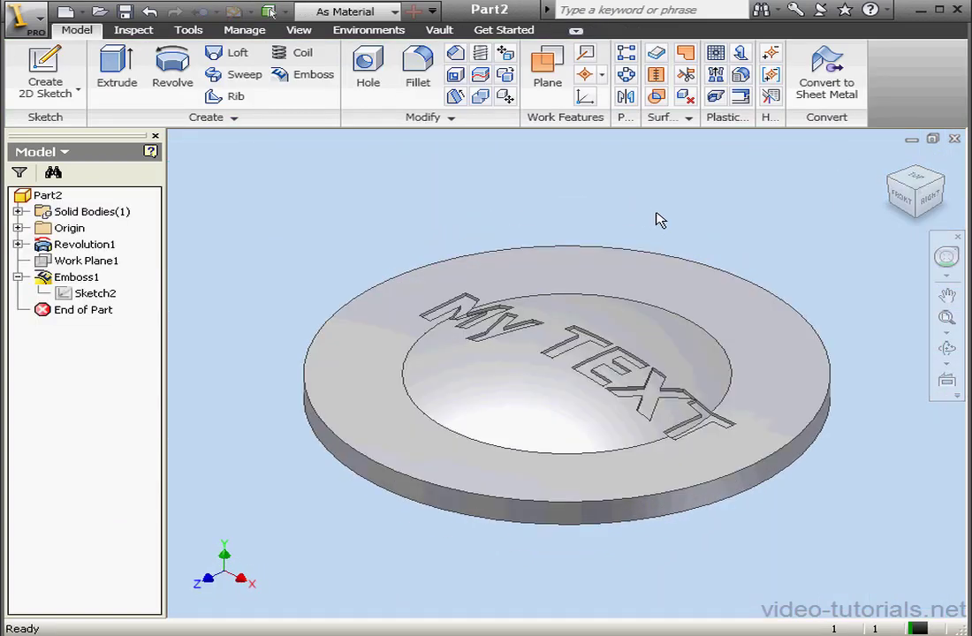
pyautogui.doubleClick(76, 277)
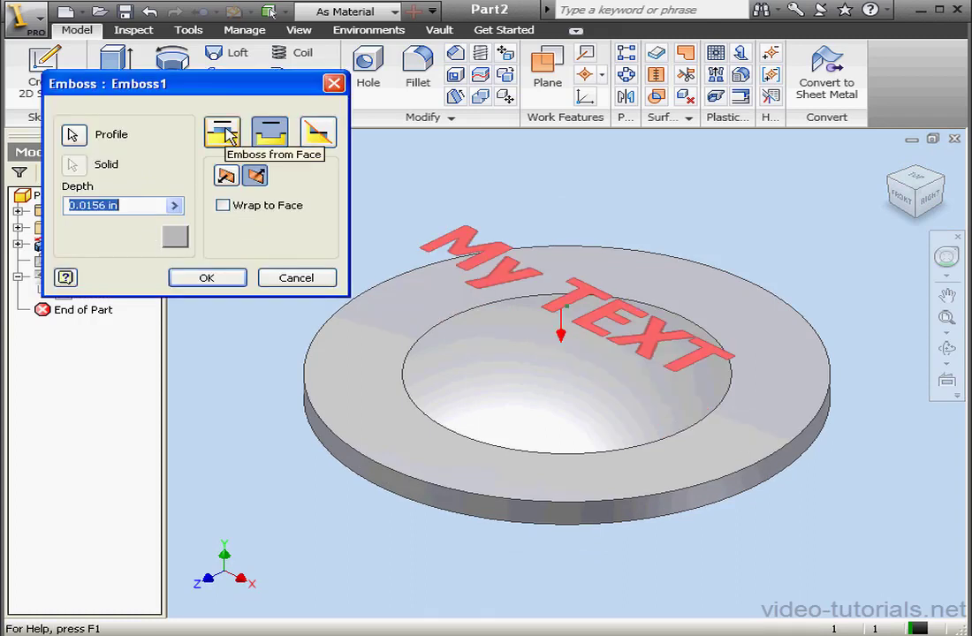
pyautogui.click(206, 276)
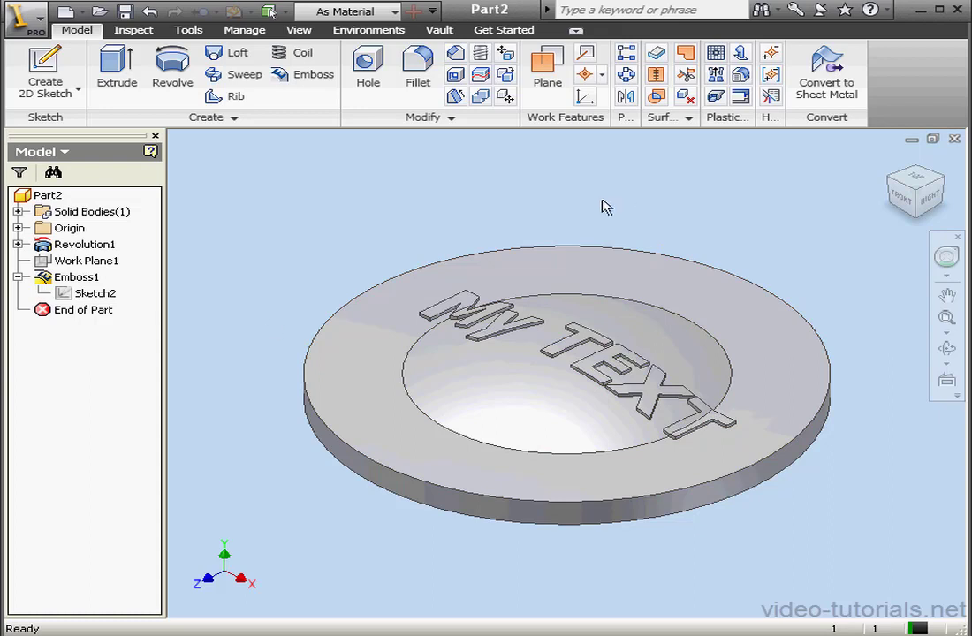
# - Change the text feature to Emboss/Engrave from Plane, with the direction pointing down toward the dome
pyautogui.doubleClick(78, 278)
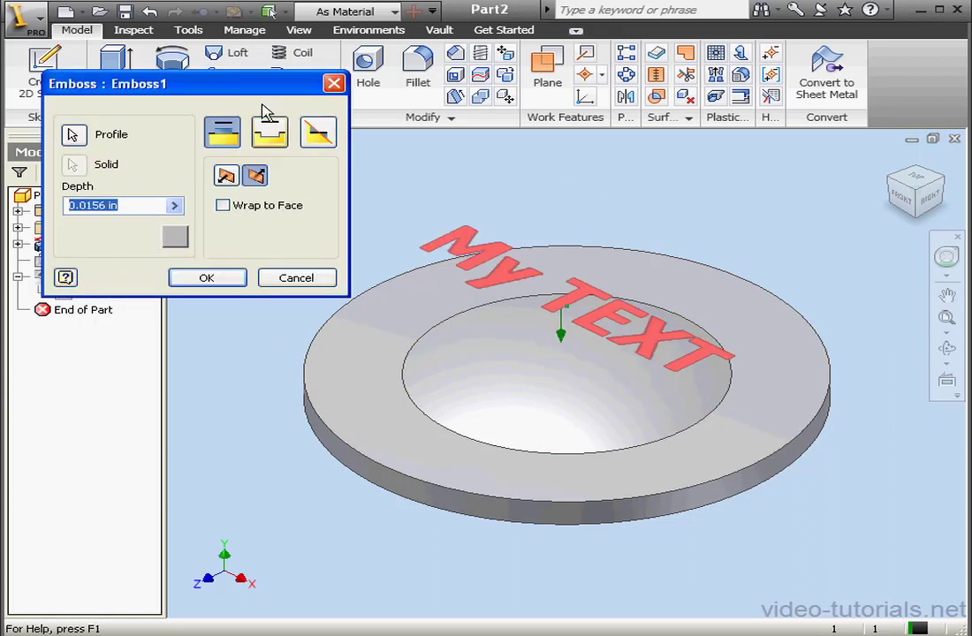
pyautogui.moveTo(262, 90); pyautogui.dragTo(247, 71)
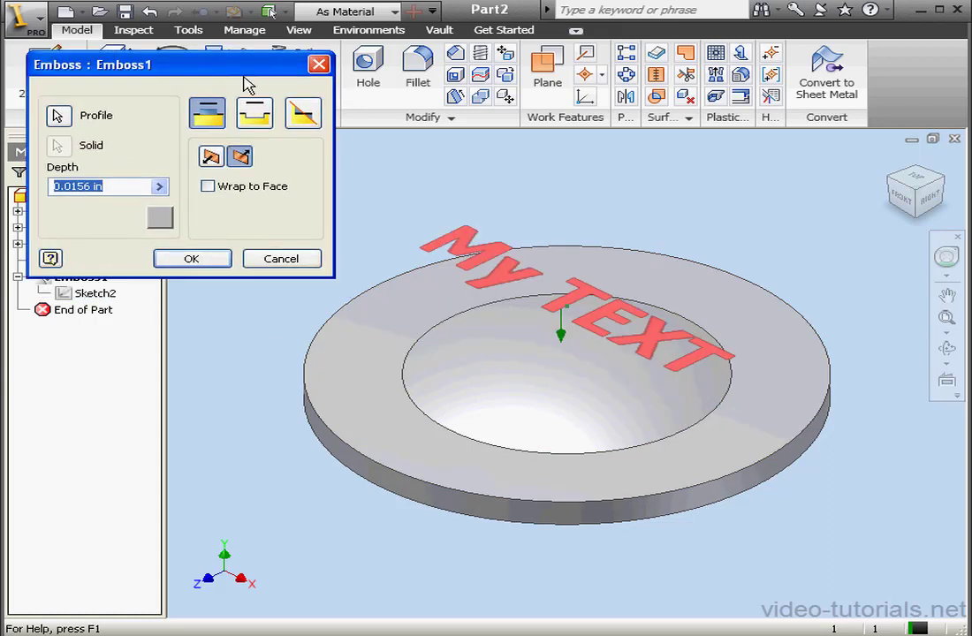
pyautogui.click(308, 123)
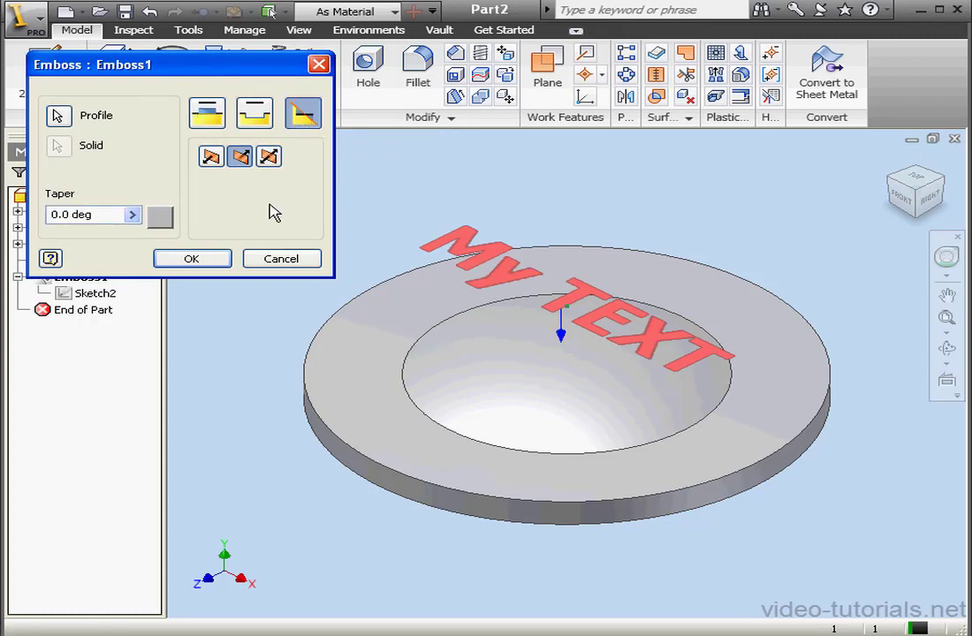
pyautogui.click(215, 258)
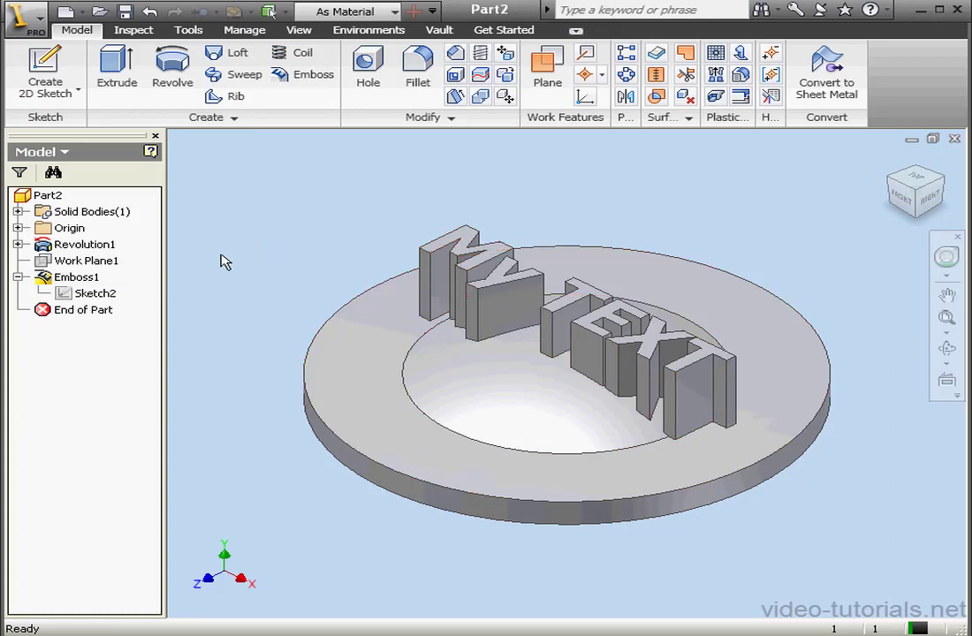
# - Set the work plane's offset dimension to 0.0625 in
pyautogui.click(75, 261)
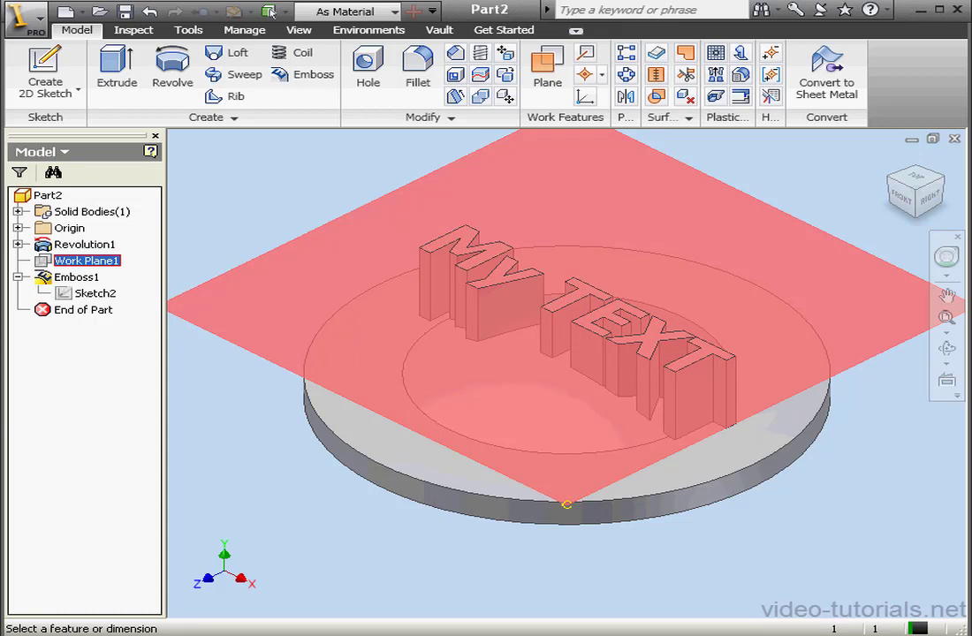
pyautogui.moveTo(233, 221); pyautogui.dragTo(328, 208)
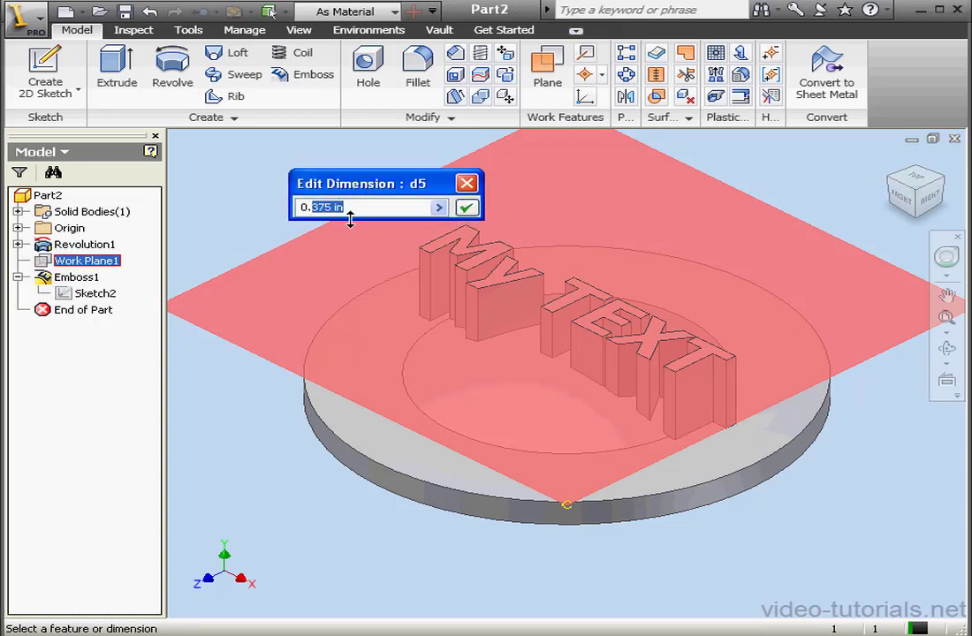
pyautogui.write('0.0625')
pyautogui.click(465, 207)
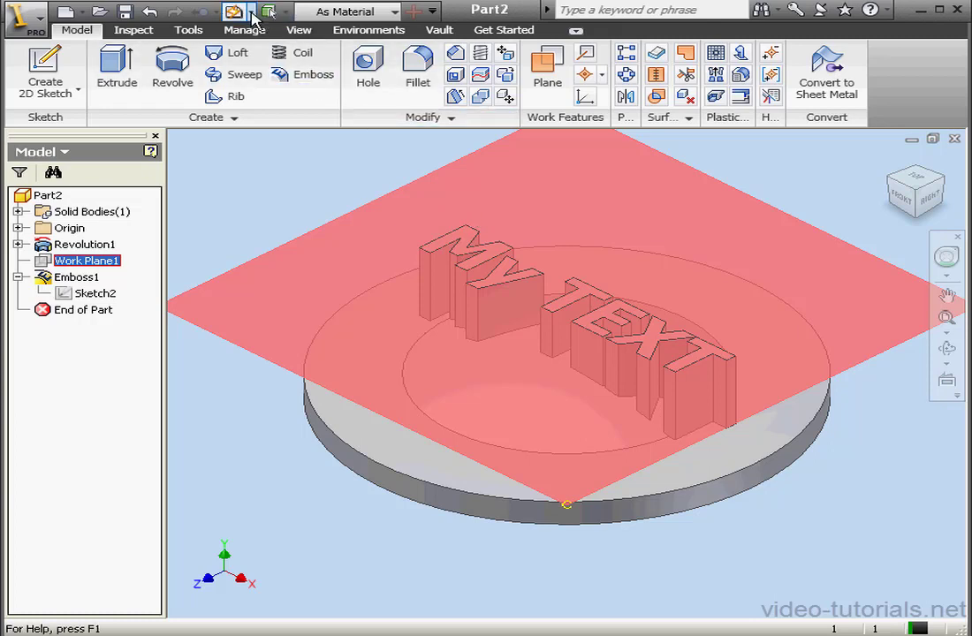
# - Update the part for the new plane offset and set the text feature's Emboss/Engrave from Plane to act in both directions
pyautogui.click(250, 12)
pyautogui.click(265, 41)
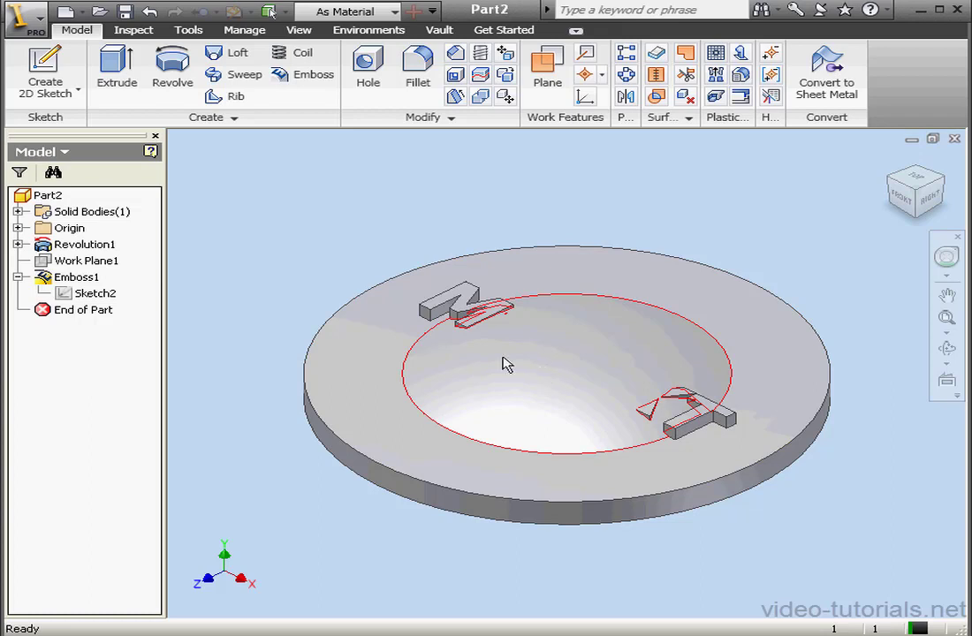
pyautogui.doubleClick(80, 277)
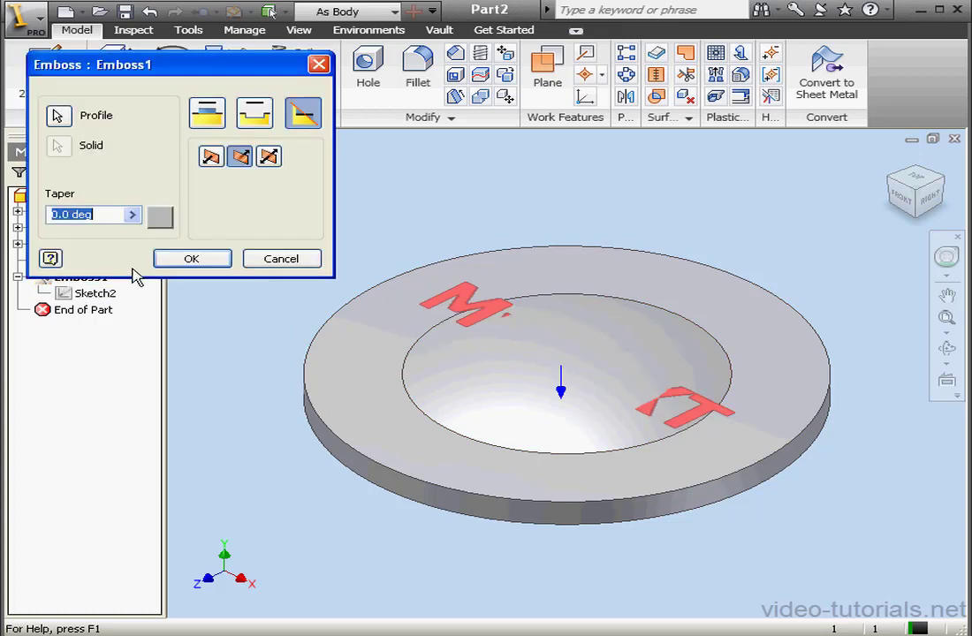
pyautogui.click(268, 156)
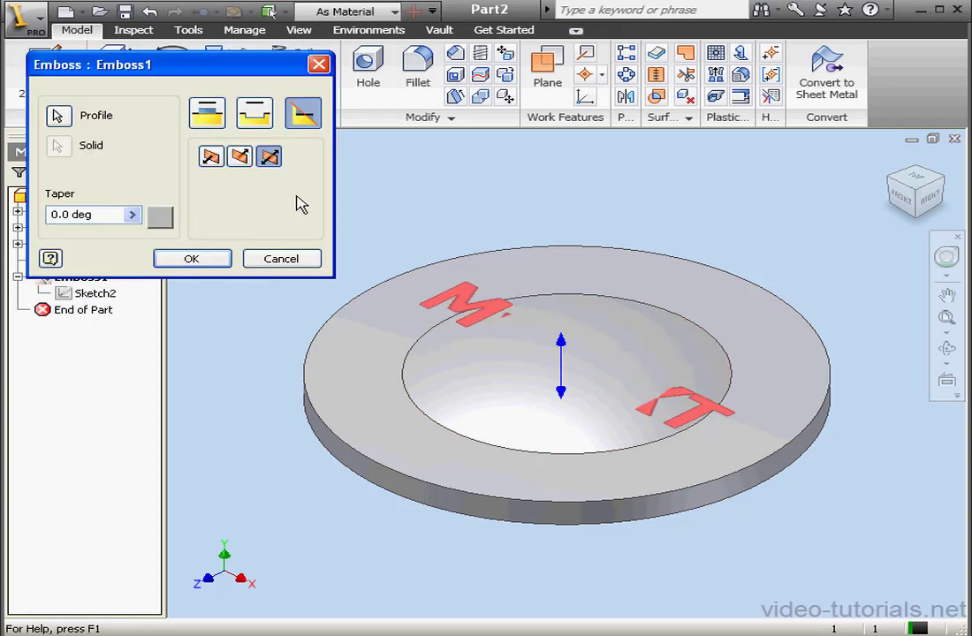
pyautogui.click(214, 258)
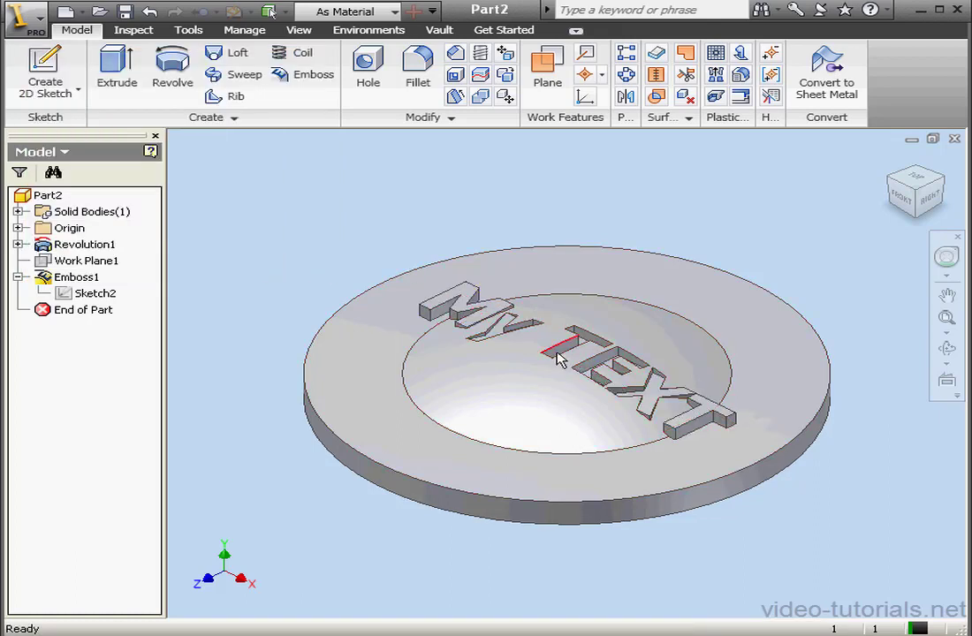
pyautogui.click(906, 201)
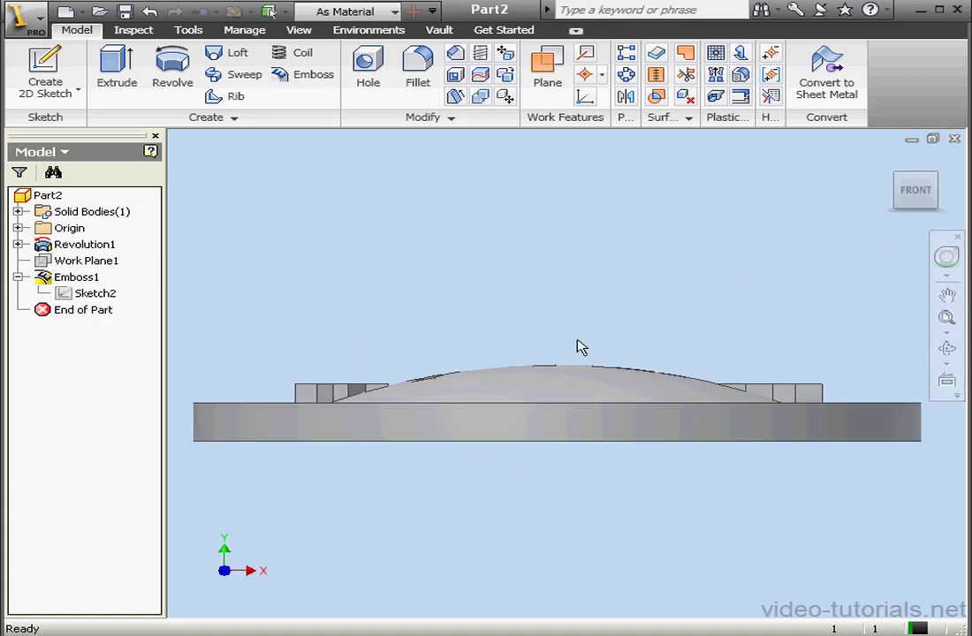
pyautogui.scroll(-3, 580, 346)
pyautogui.moveTo(564, 391); pyautogui.dragTo(590, 331, button='middle')
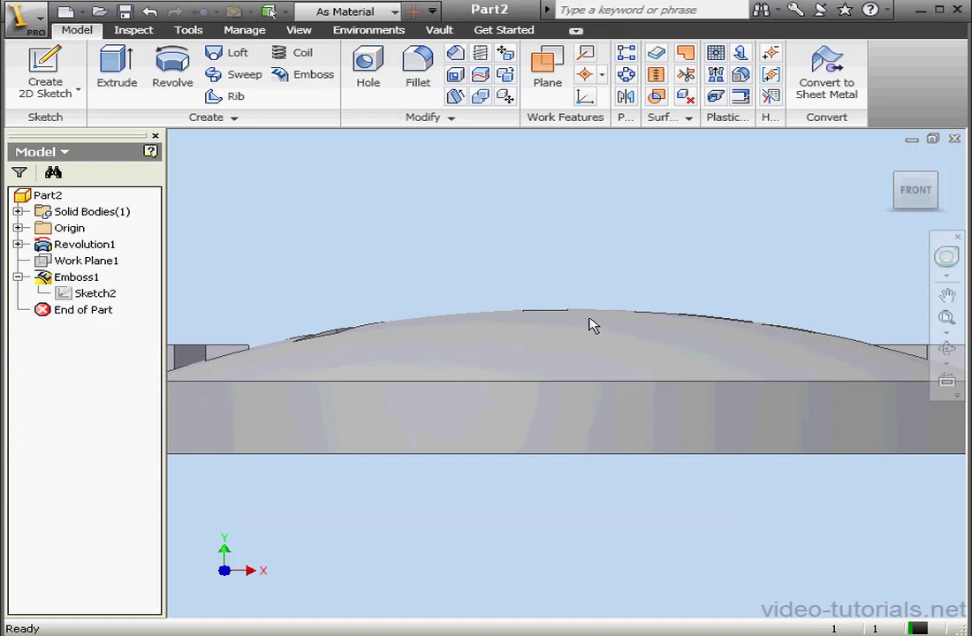
pyautogui.scroll(2, 591, 324)
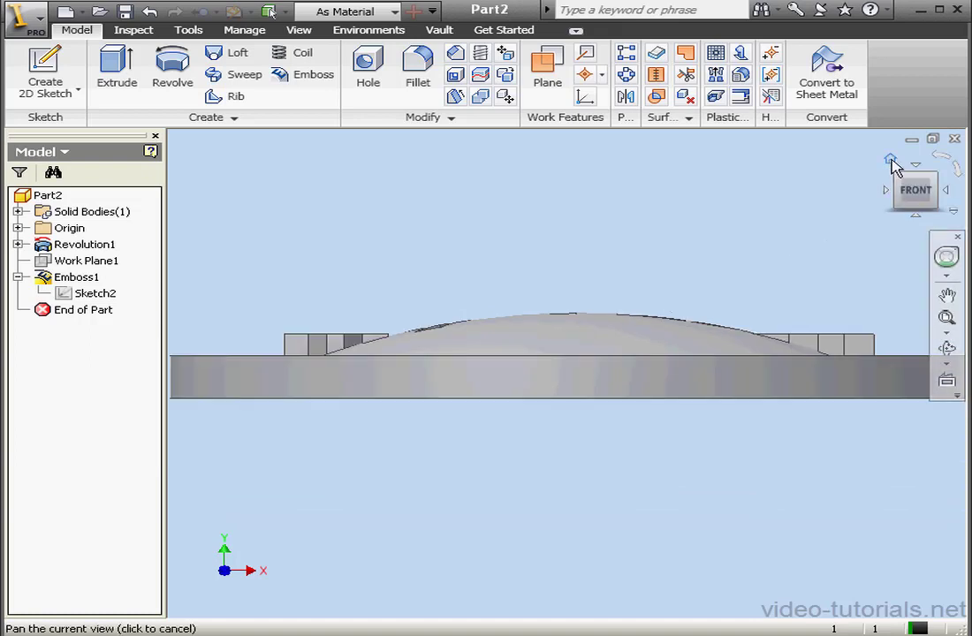
pyautogui.click(890, 159)
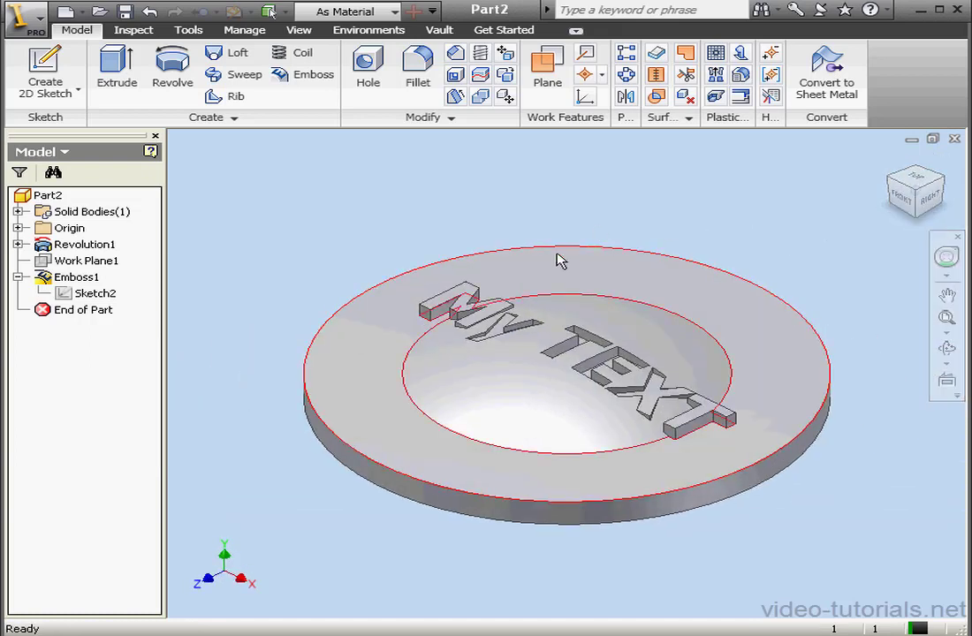
# - Start a new sketch on the origin XY plane and view it squarely from the front
pyautogui.click(56, 79)
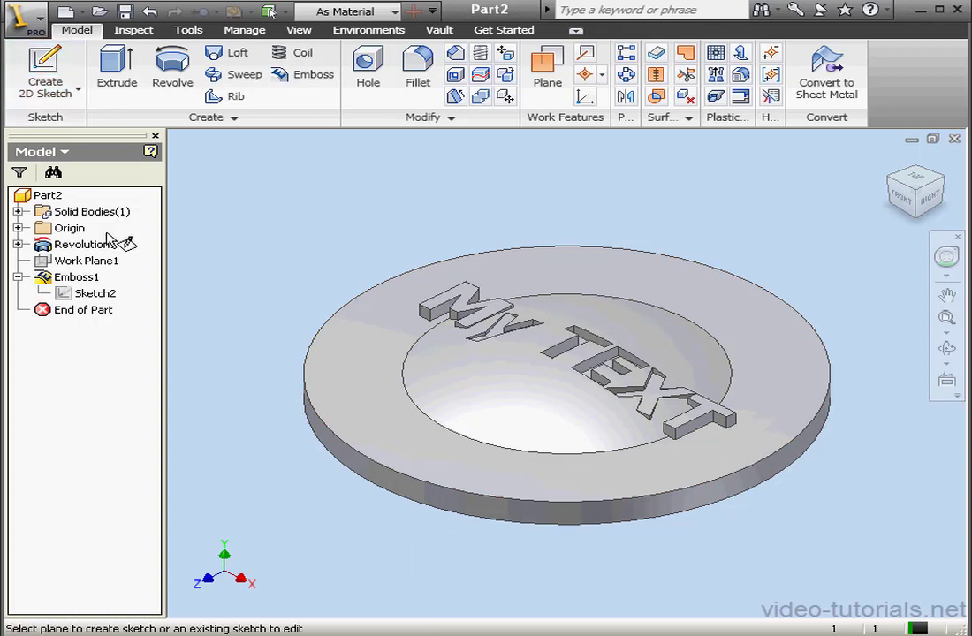
pyautogui.click(17, 228)
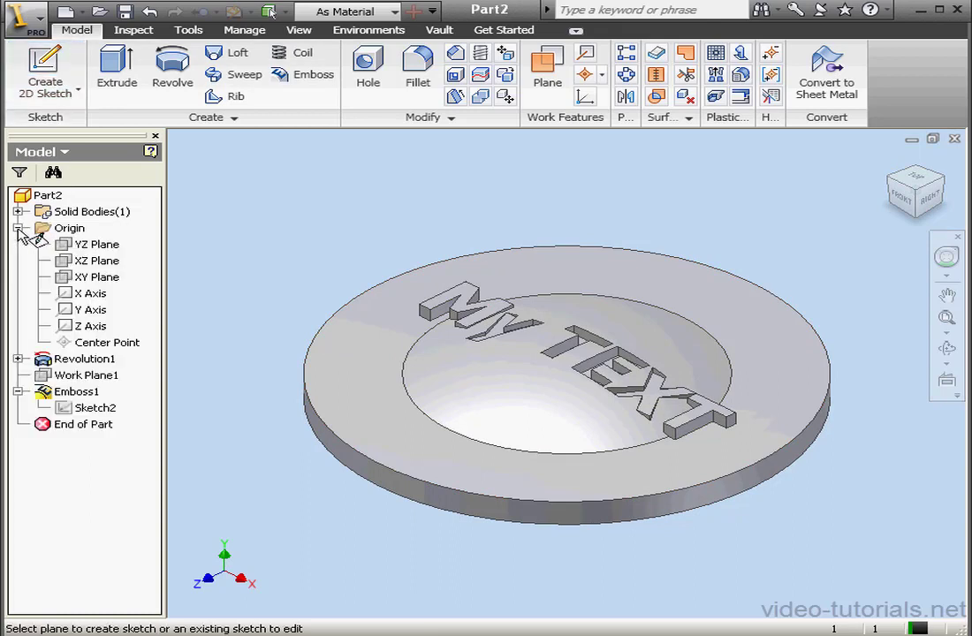
pyautogui.click(102, 277)
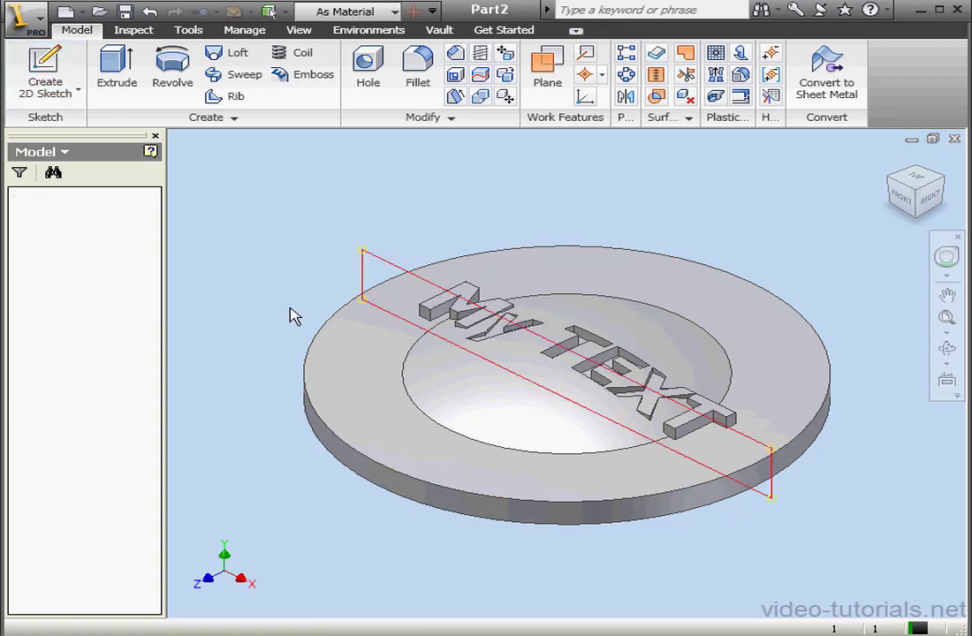
pyautogui.click(904, 211)
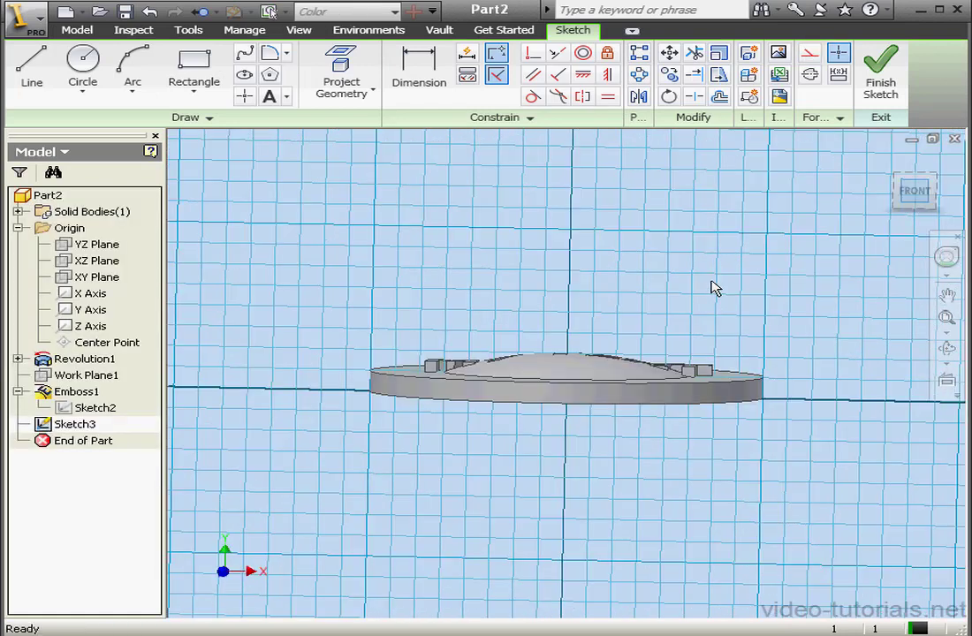
pyautogui.moveTo(582, 419); pyautogui.dragTo(598, 341, button='middle')
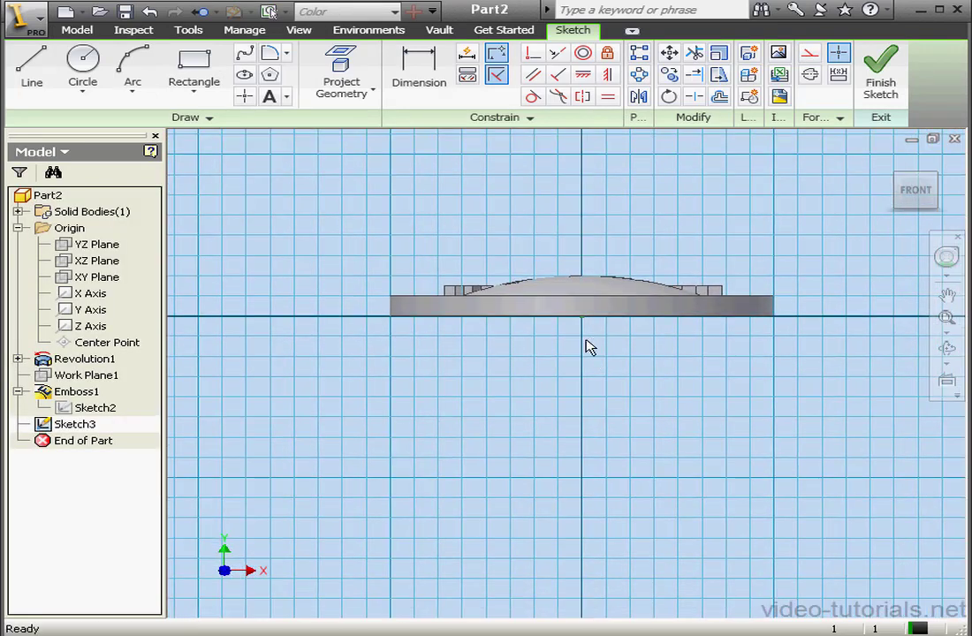
# - Sketch a closed bent-strip profile below the disc, with a sloped upper segment about 0.9 in long and a horizontal half, and finish the sketch
pyautogui.click(32, 69)
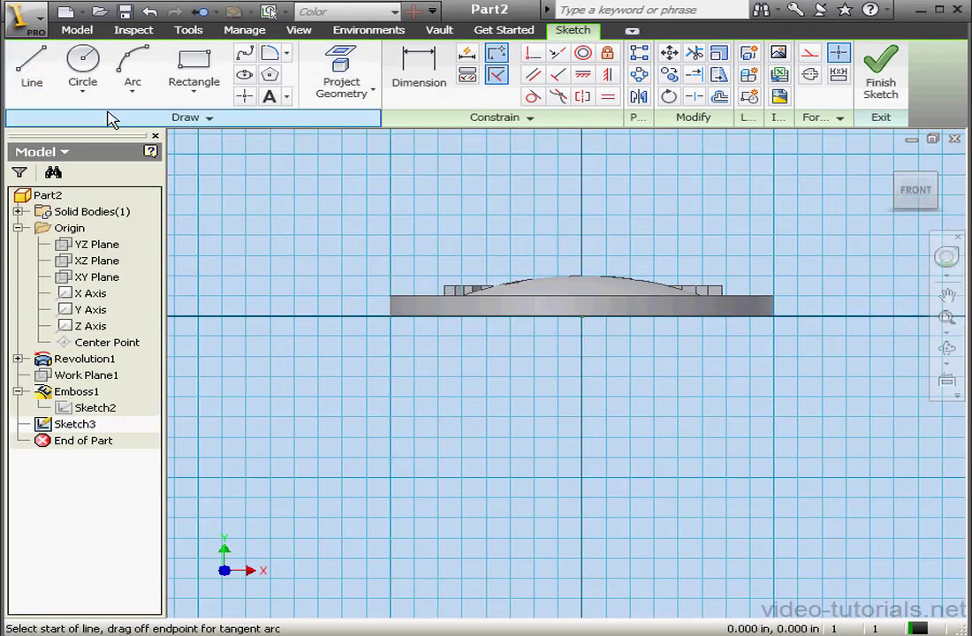
pyautogui.click(414, 415)
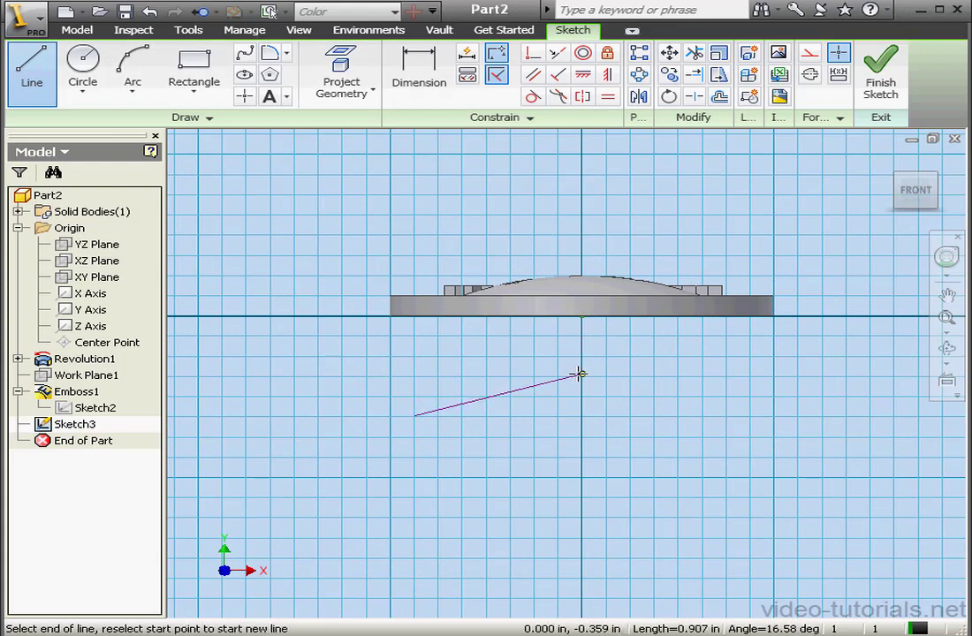
pyautogui.click(581, 374)
pyautogui.click(751, 374)
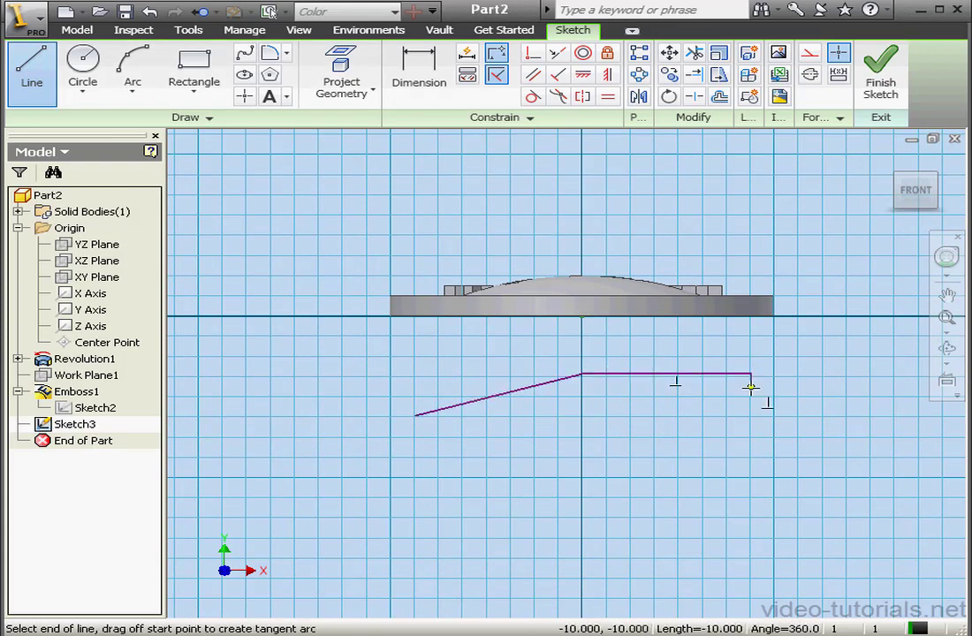
pyautogui.click(751, 394)
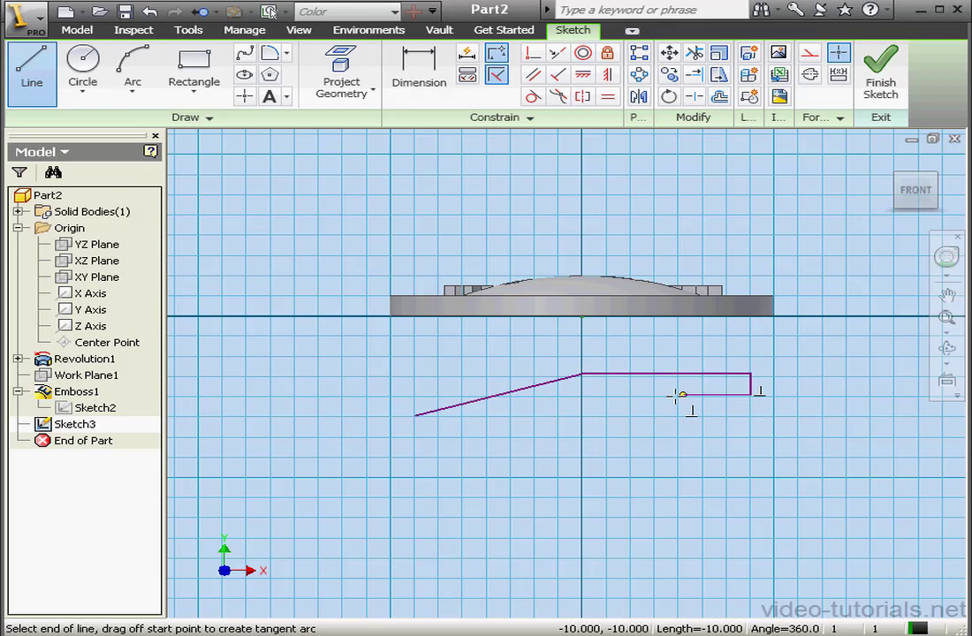
pyautogui.click(581, 394)
pyautogui.click(421, 433)
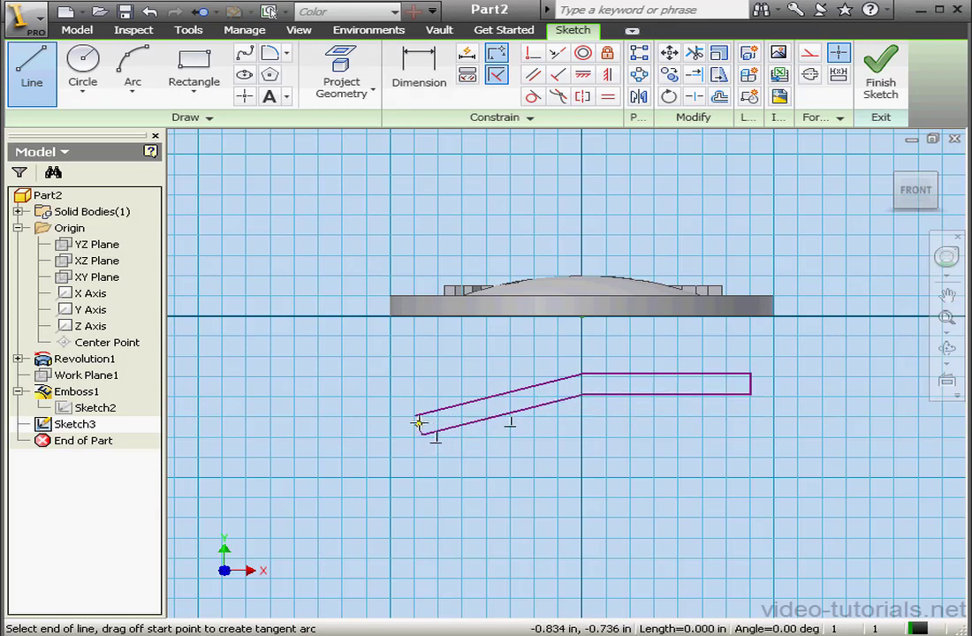
pyautogui.click(415, 415)
pyautogui.rightClick(438, 373)
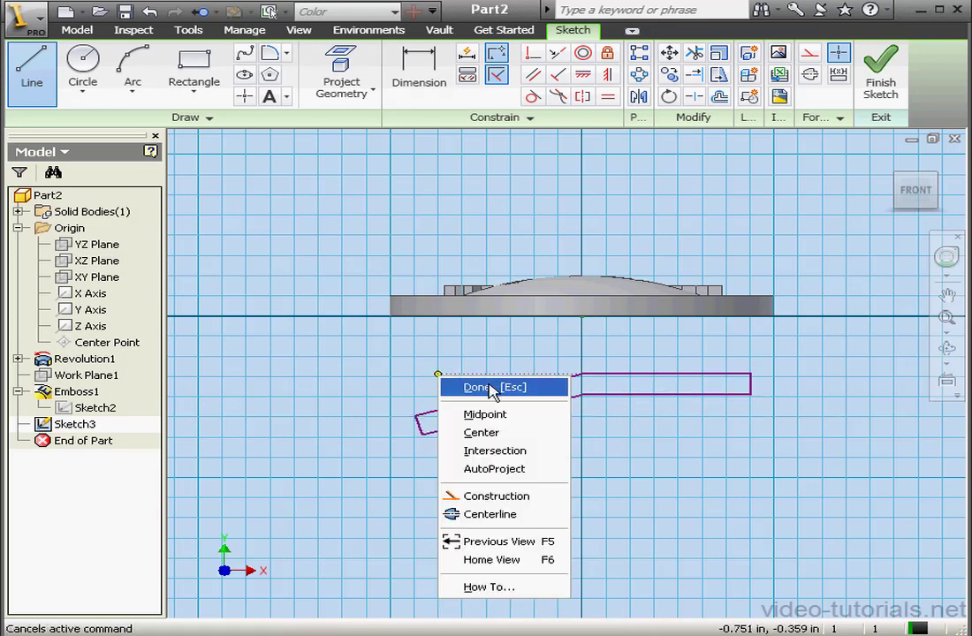
pyautogui.click(492, 387)
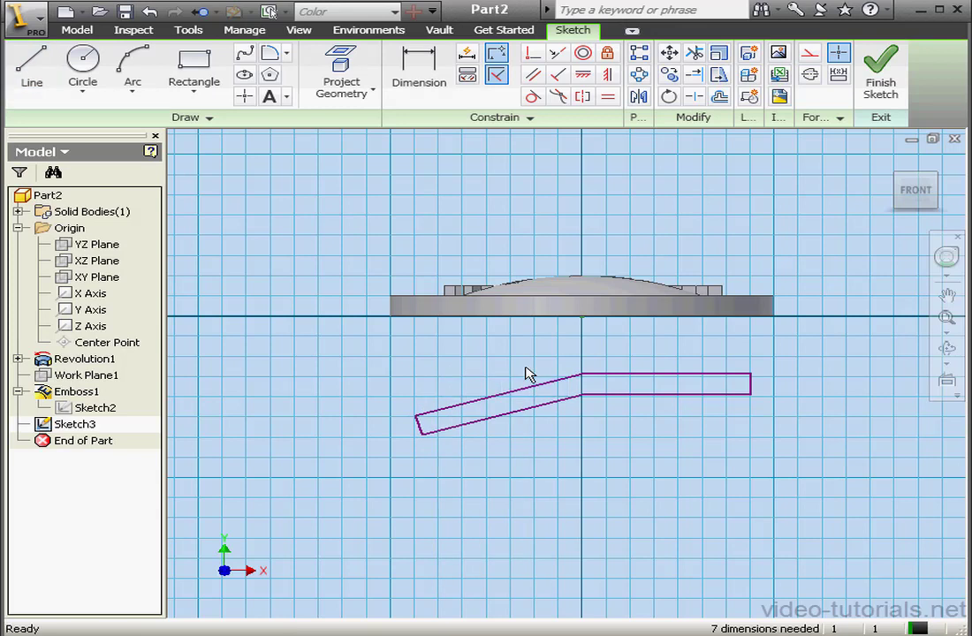
pyautogui.click(879, 80)
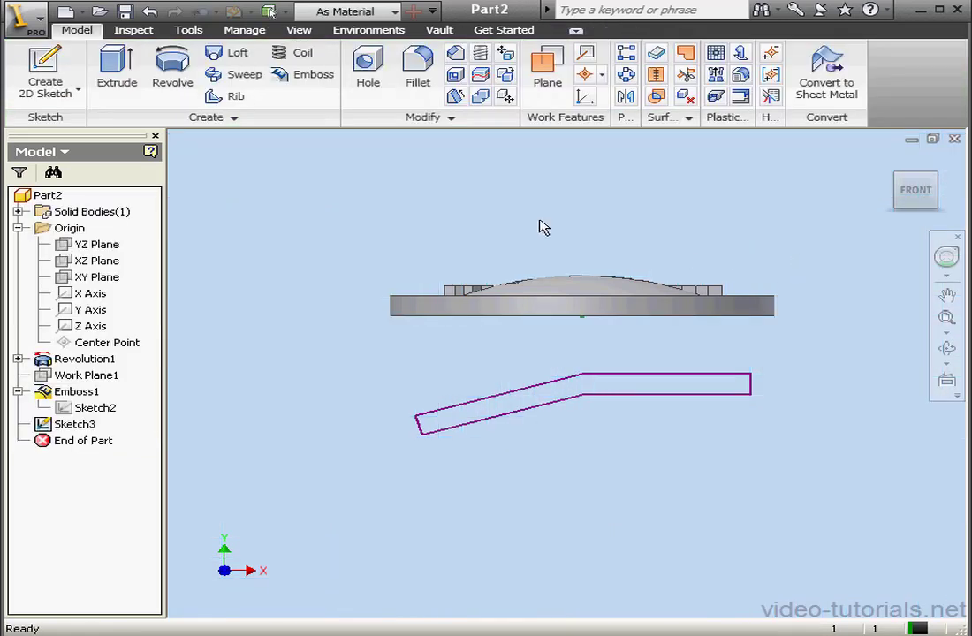
# - Extrude the bent-strip profile 1 in, symmetrically about the sketch plane, joined to the part
pyautogui.click(132, 84)
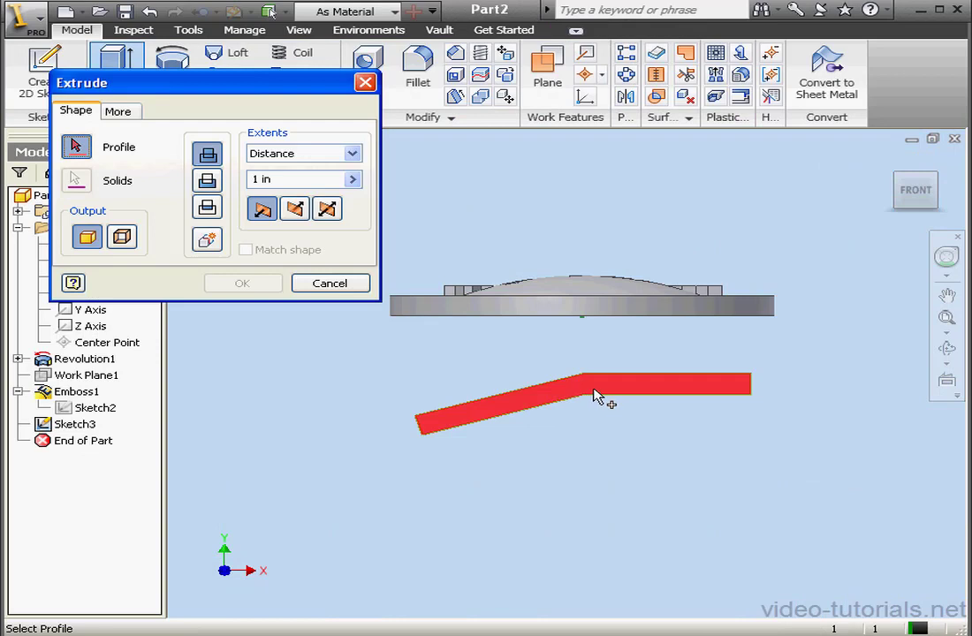
pyautogui.click(597, 397)
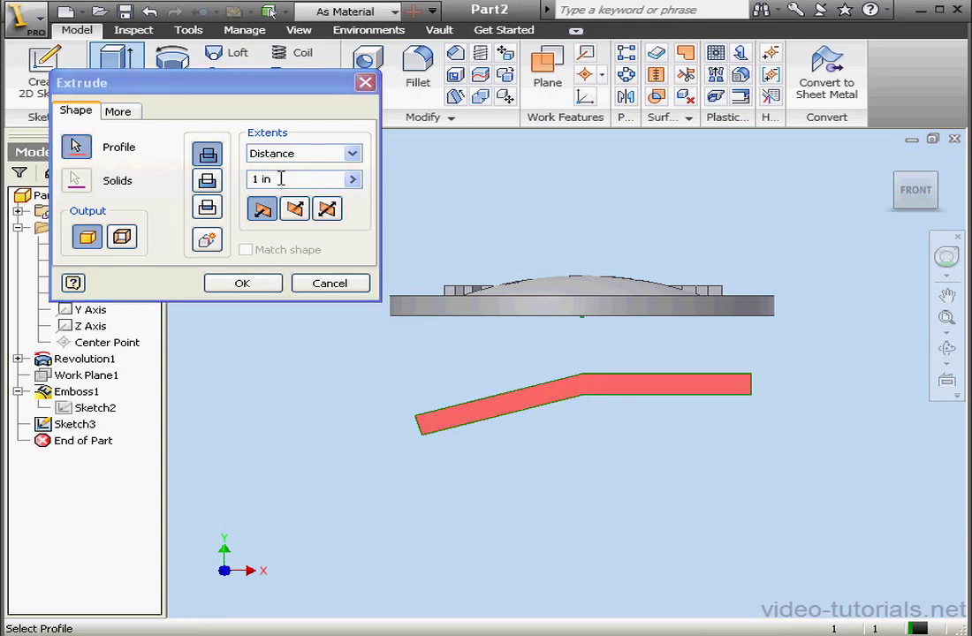
pyautogui.click(327, 210)
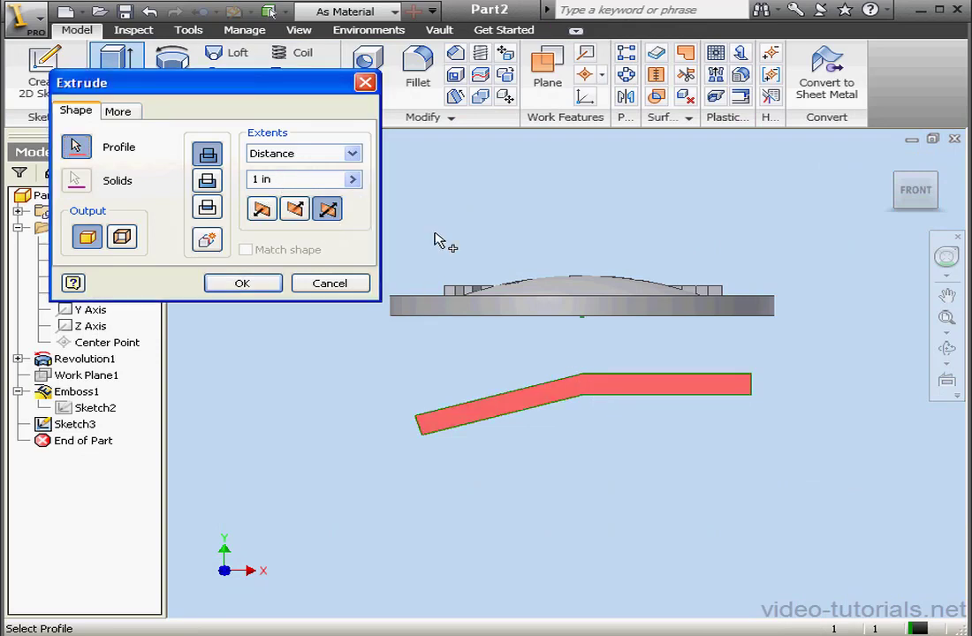
pyautogui.click(269, 283)
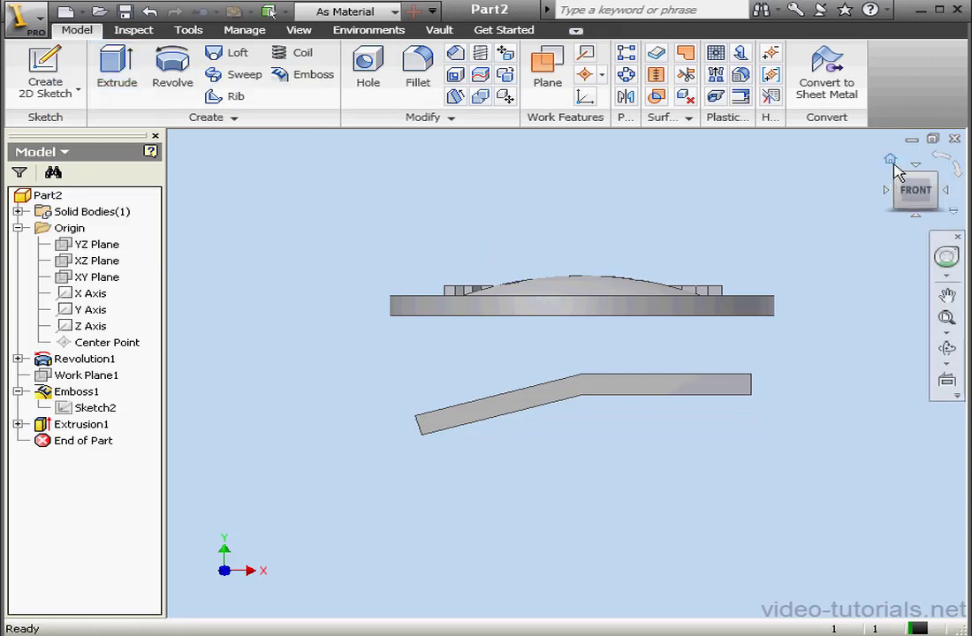
# - Reorder the bent plate's extrusion so that it comes before the text emboss in the feature history
pyautogui.click(890, 161)
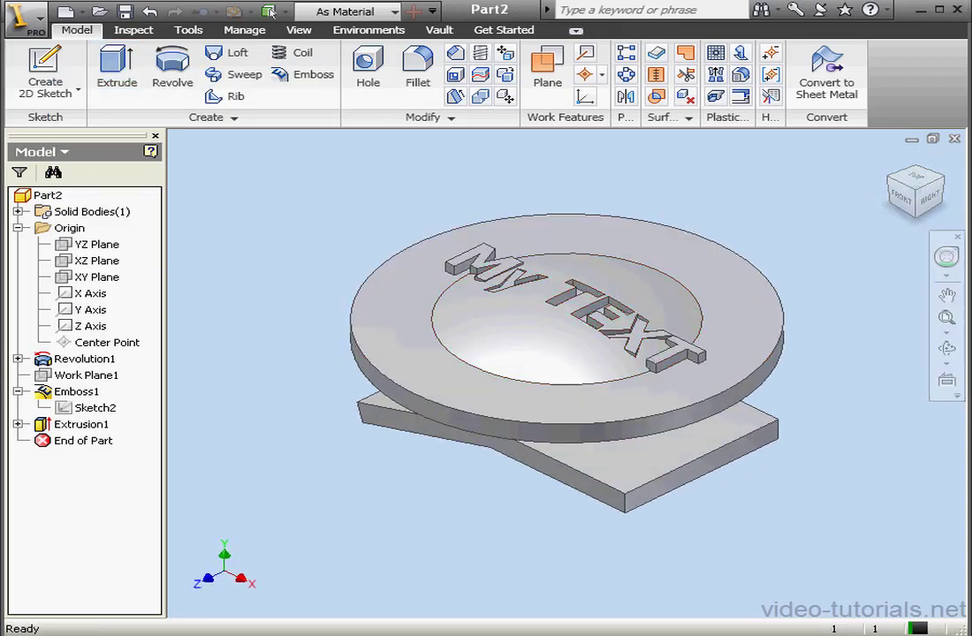
pyautogui.click(945, 348)
pyautogui.moveTo(534, 384); pyautogui.dragTo(614, 376)
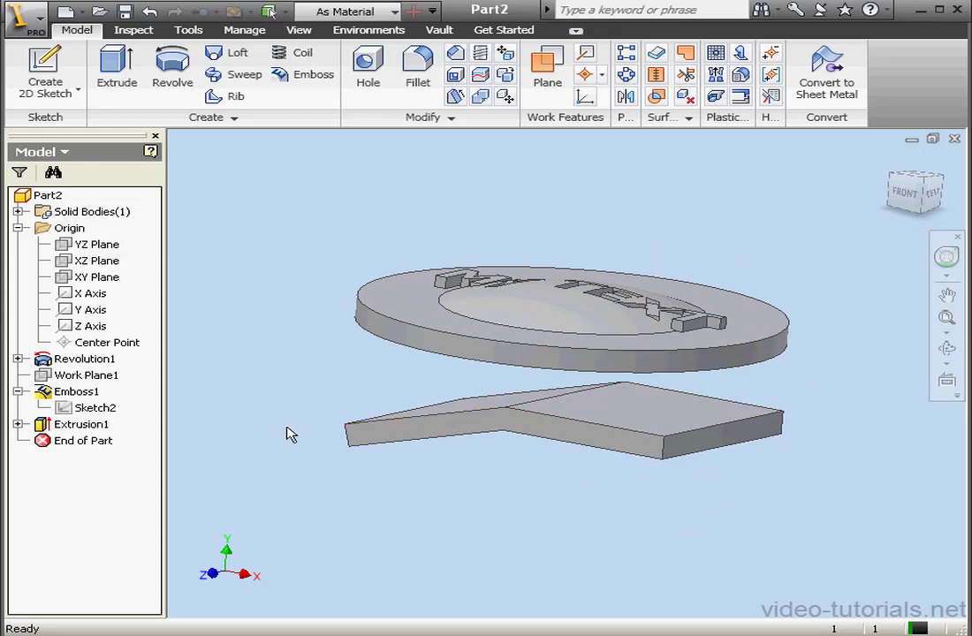
pyautogui.moveTo(106, 425); pyautogui.dragTo(93, 394)
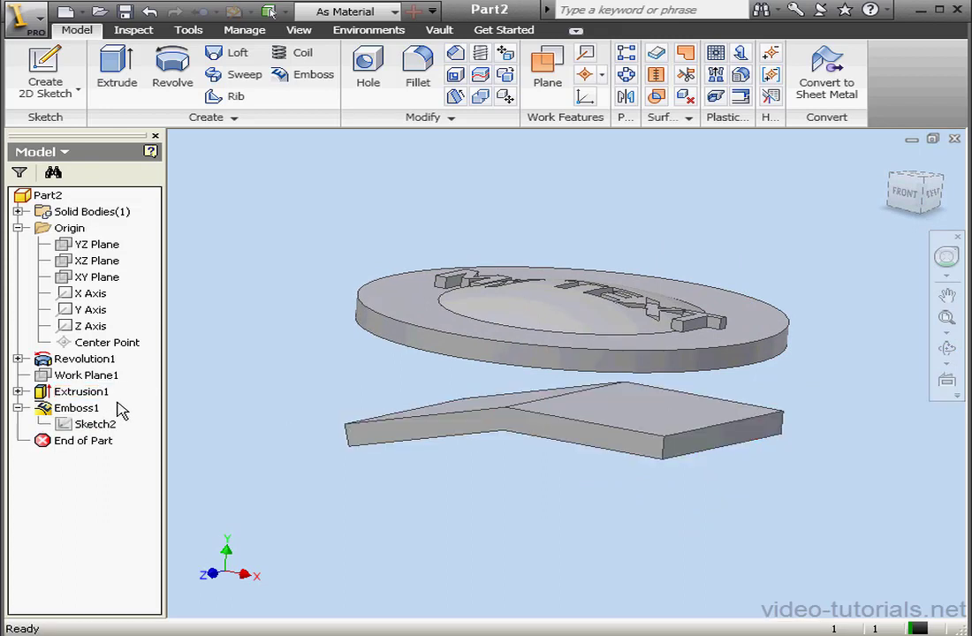
# - Change the text emboss to Emboss from Face, reverse its direction, and try wrapping it to the bent plate's horizontal upper face
pyautogui.doubleClick(88, 408)
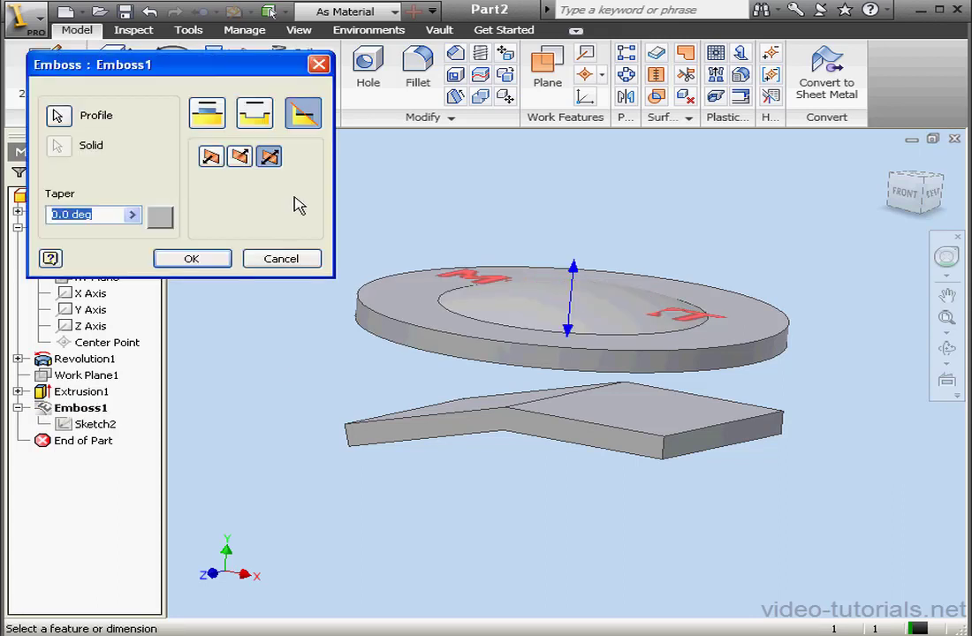
pyautogui.click(199, 114)
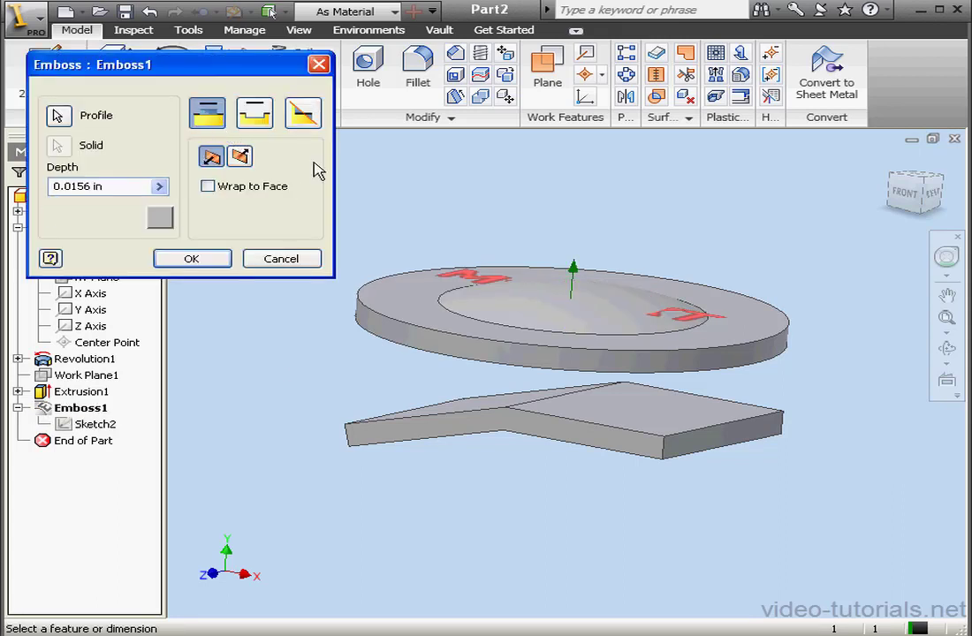
pyautogui.click(239, 156)
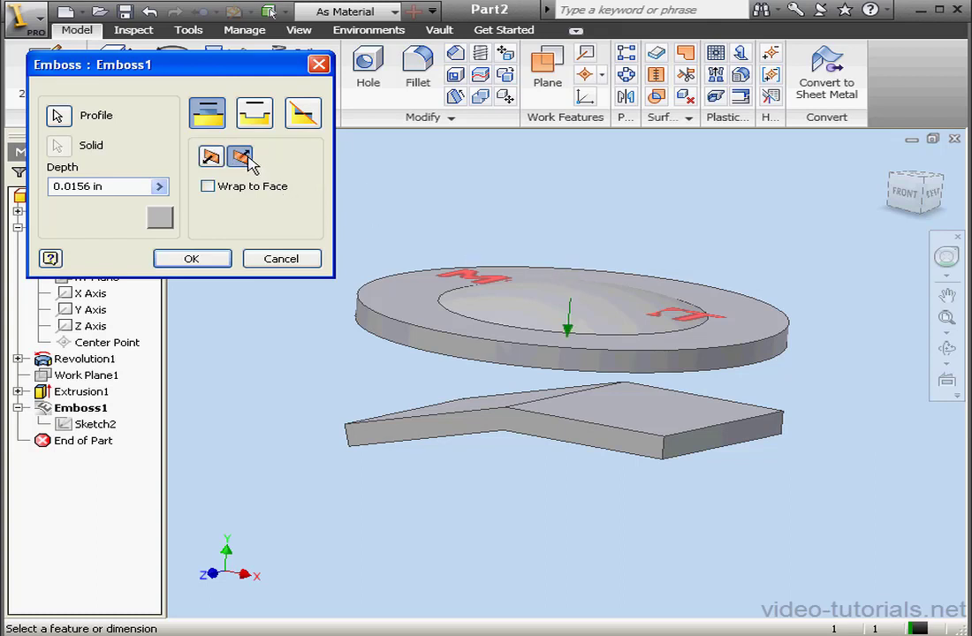
pyautogui.click(209, 186)
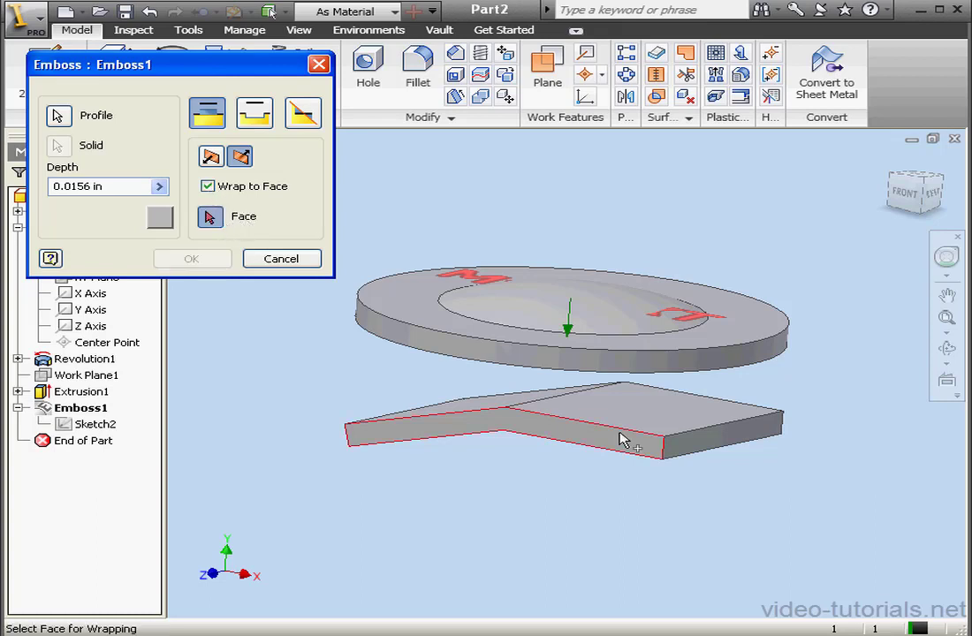
pyautogui.click(658, 424)
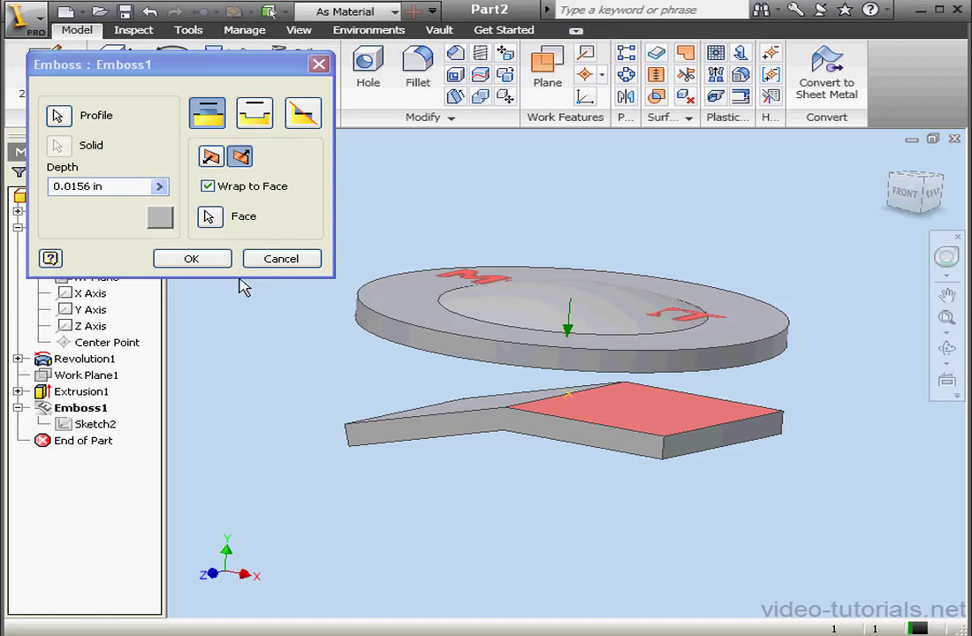
pyautogui.click(191, 258)
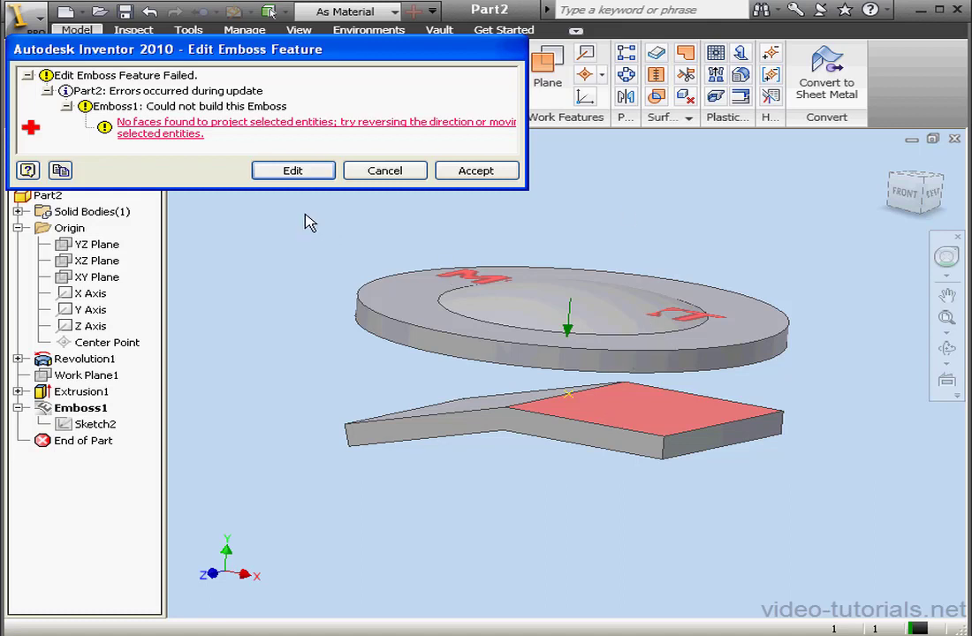
pyautogui.click(307, 172)
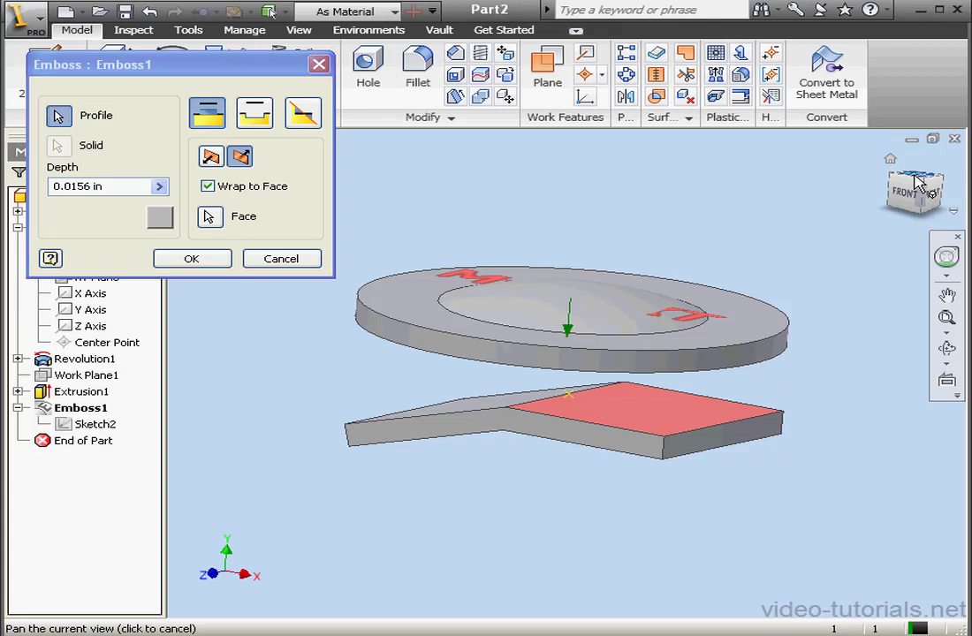
# - Reselect the wrap face as the disc's flat underside, apply the text emboss, and view it from below
pyautogui.click(921, 179)
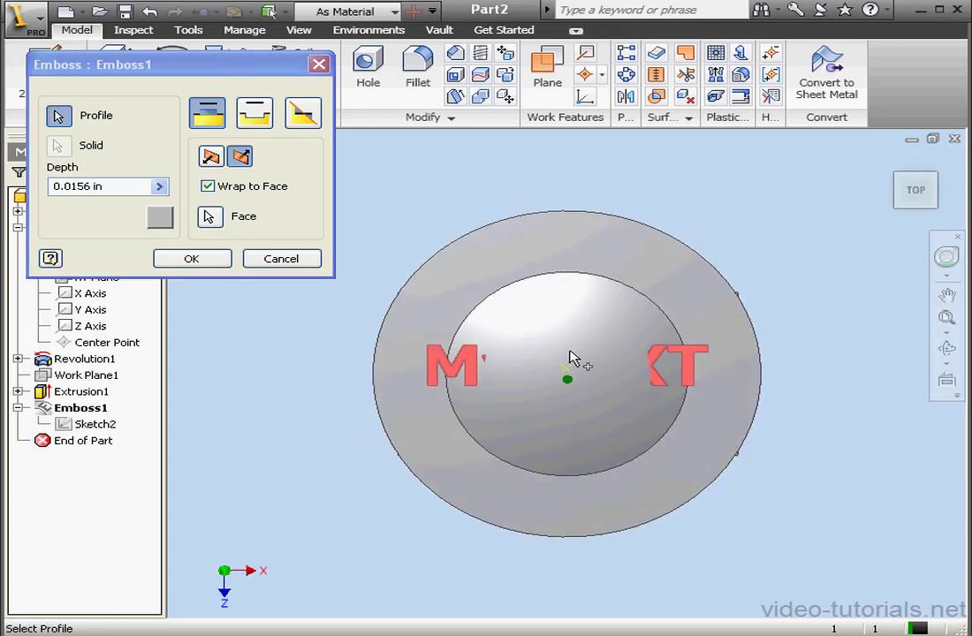
pyautogui.press('F6')
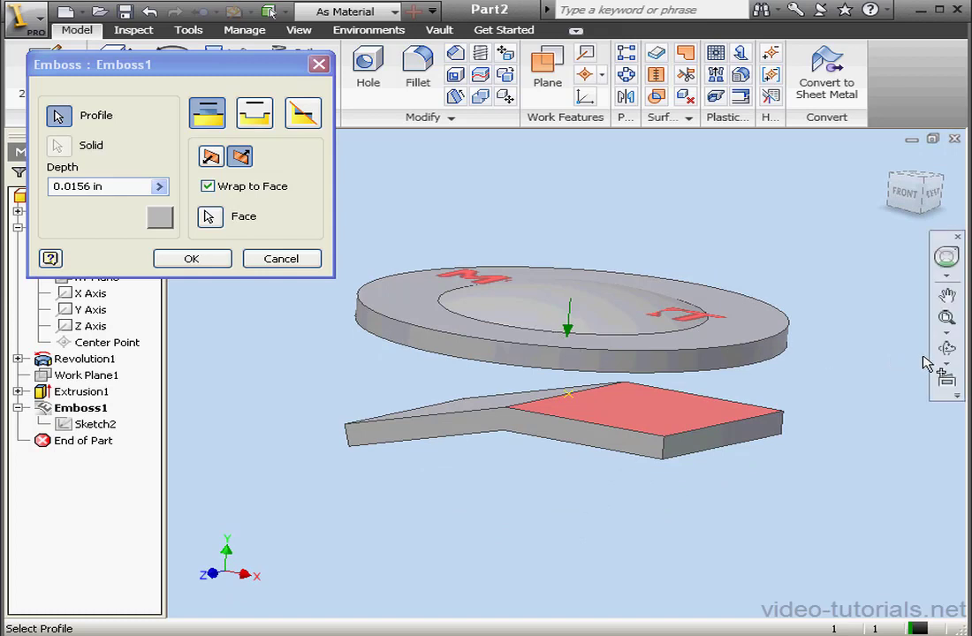
pyautogui.click(946, 348)
pyautogui.moveTo(519, 336); pyautogui.dragTo(570, 340)
pyautogui.click(210, 218)
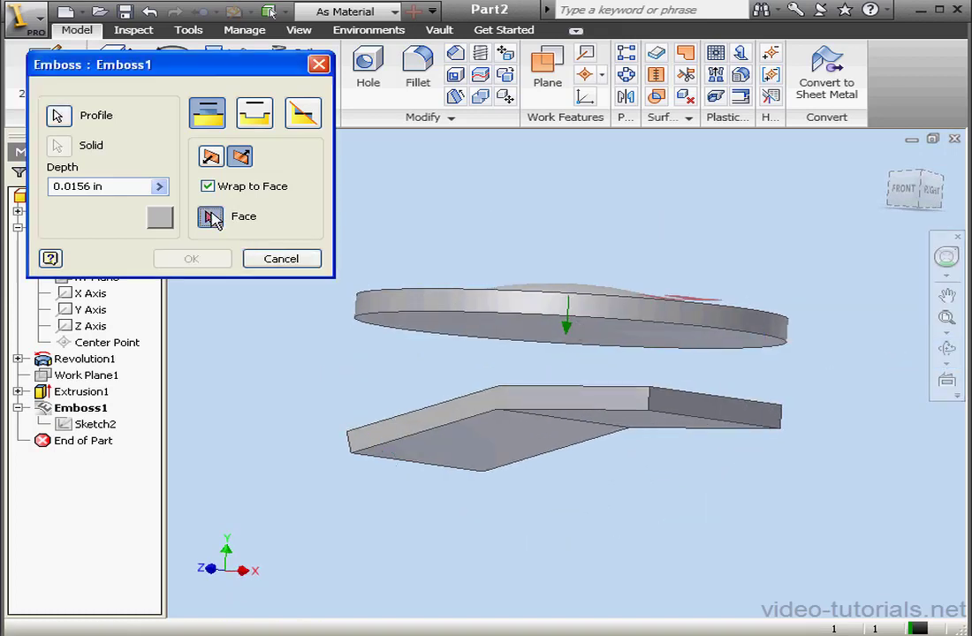
pyautogui.click(618, 336)
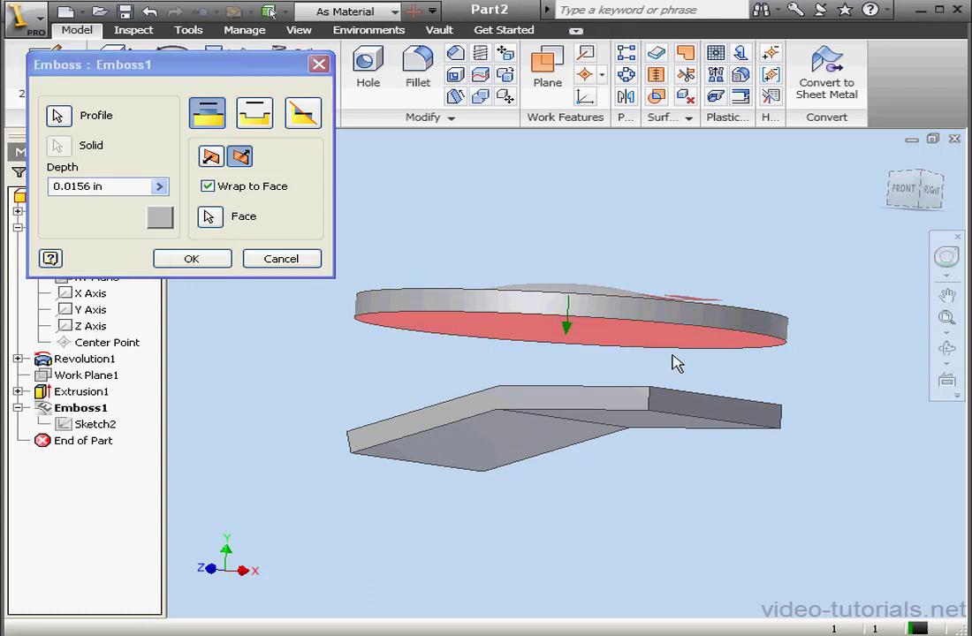
pyautogui.click(191, 259)
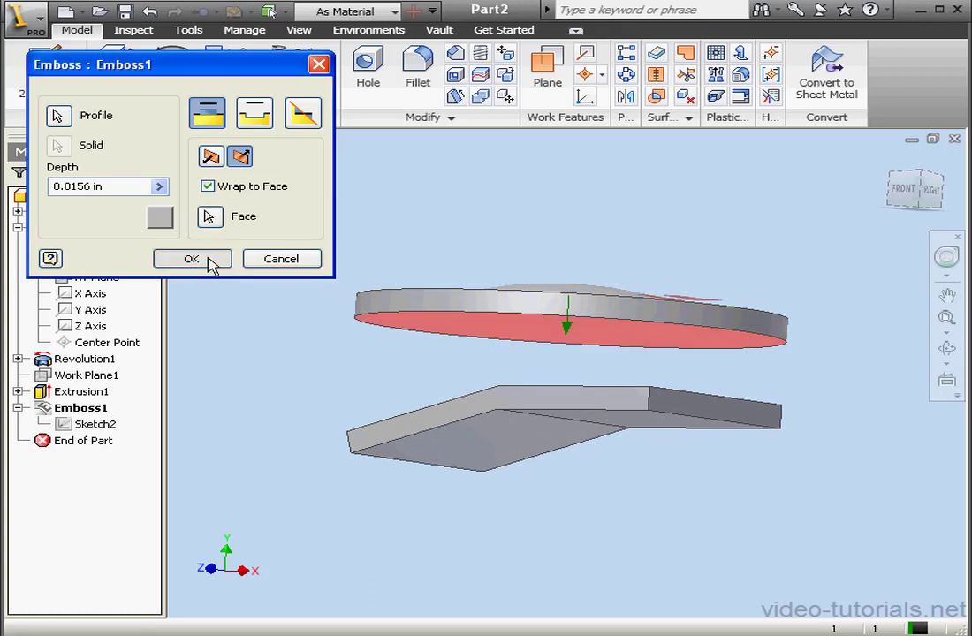
pyautogui.click(946, 349)
pyautogui.moveTo(539, 291); pyautogui.dragTo(715, 289)
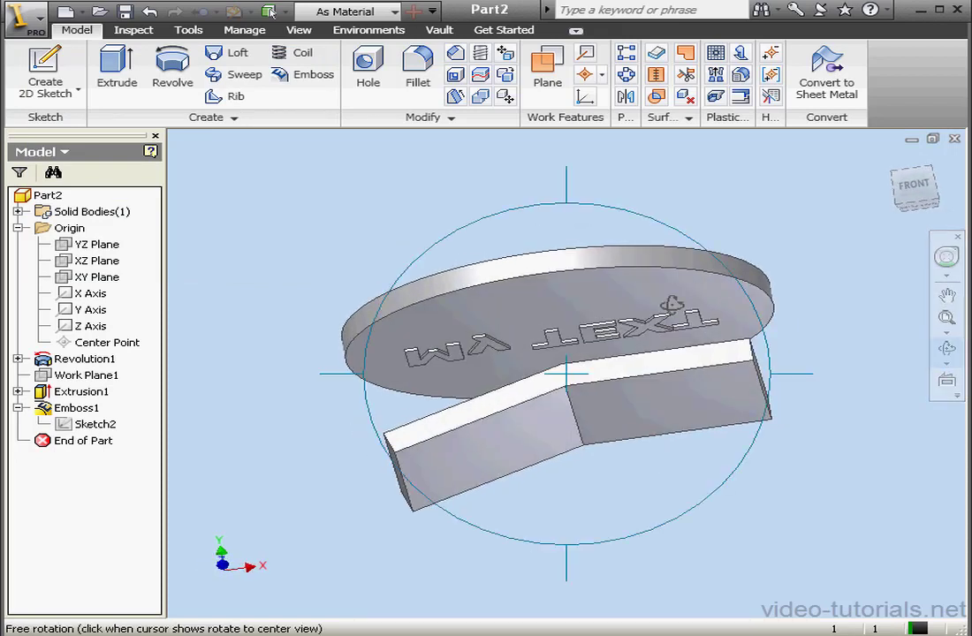
# - Edit the bent plate's sketch in front view and delete the three lines of its sloped half
pyautogui.click(18, 391)
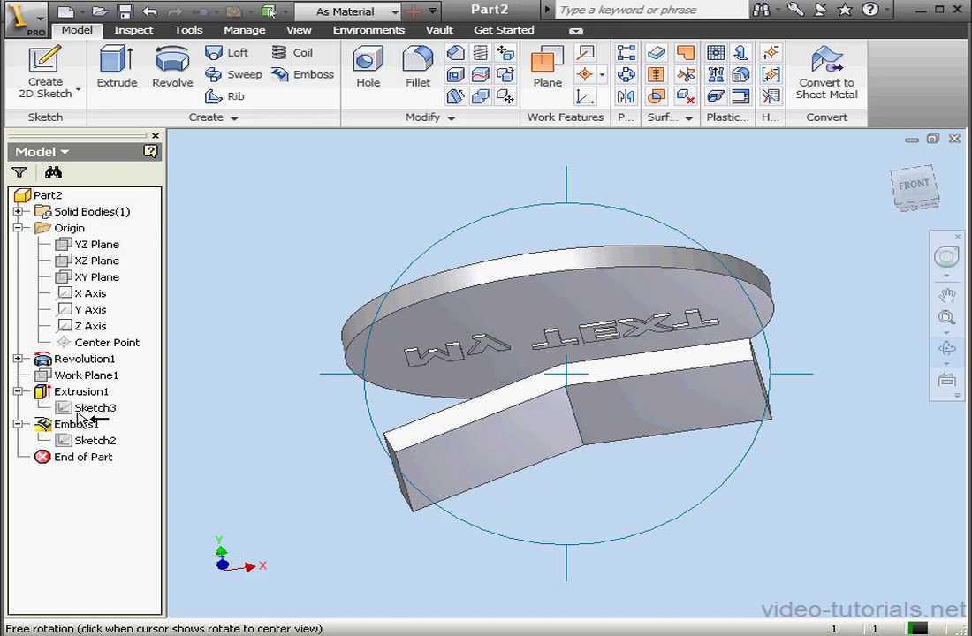
pyautogui.click(950, 350)
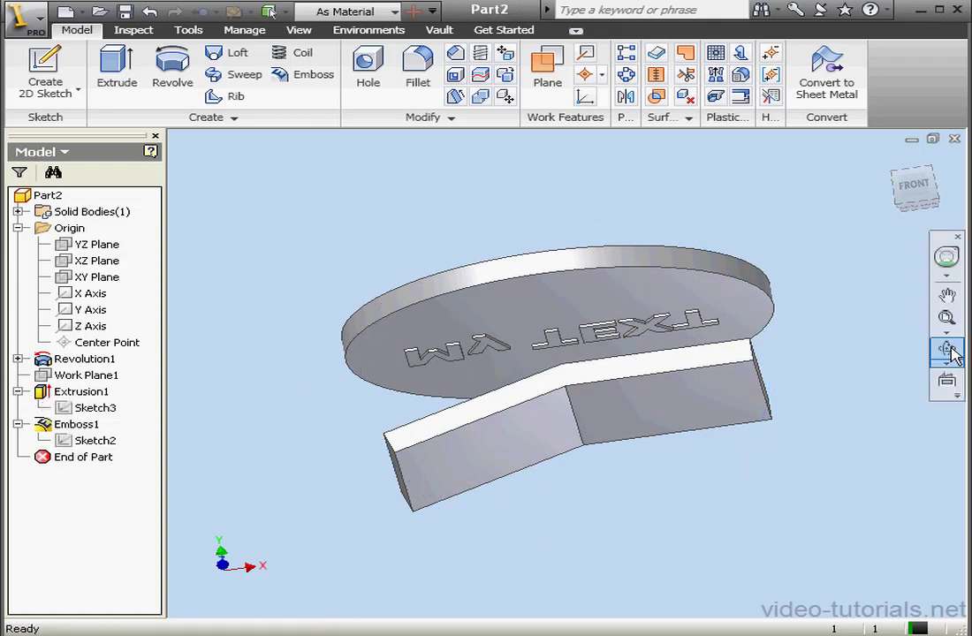
pyautogui.doubleClick(73, 408)
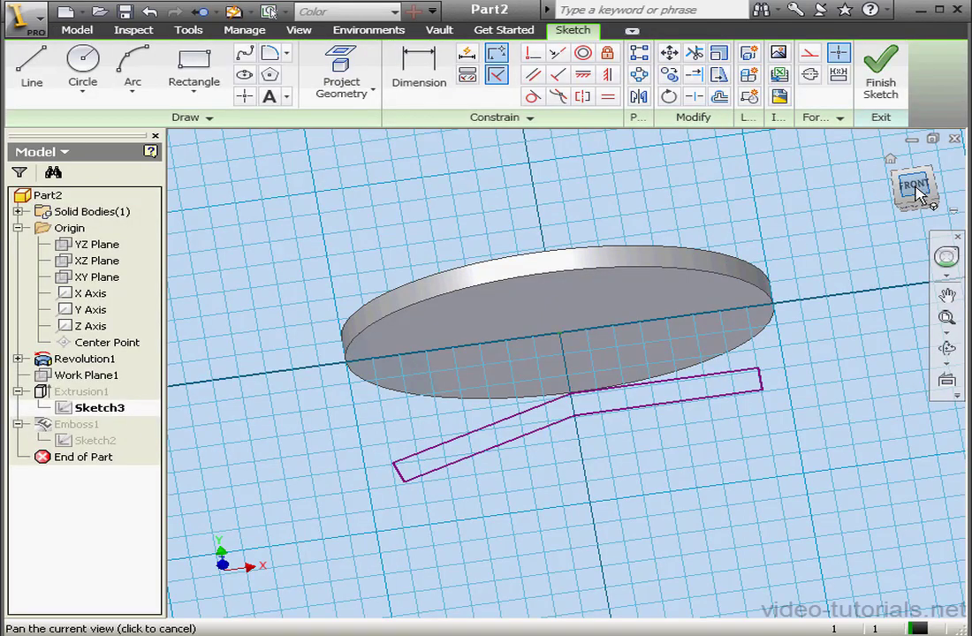
pyautogui.click(915, 187)
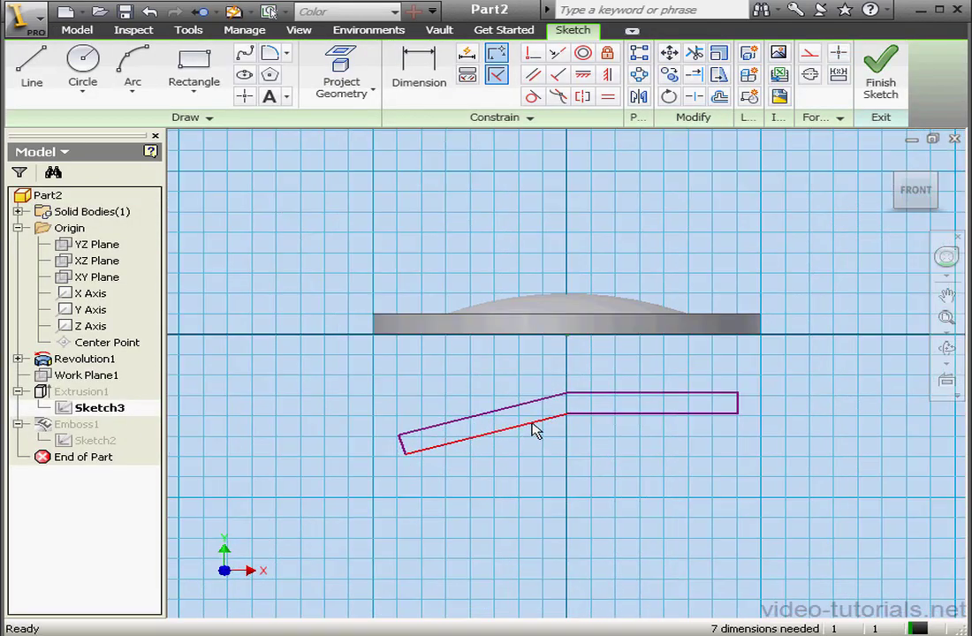
pyautogui.click(534, 430)
pyautogui.press('Delete')
pyautogui.click(523, 410)
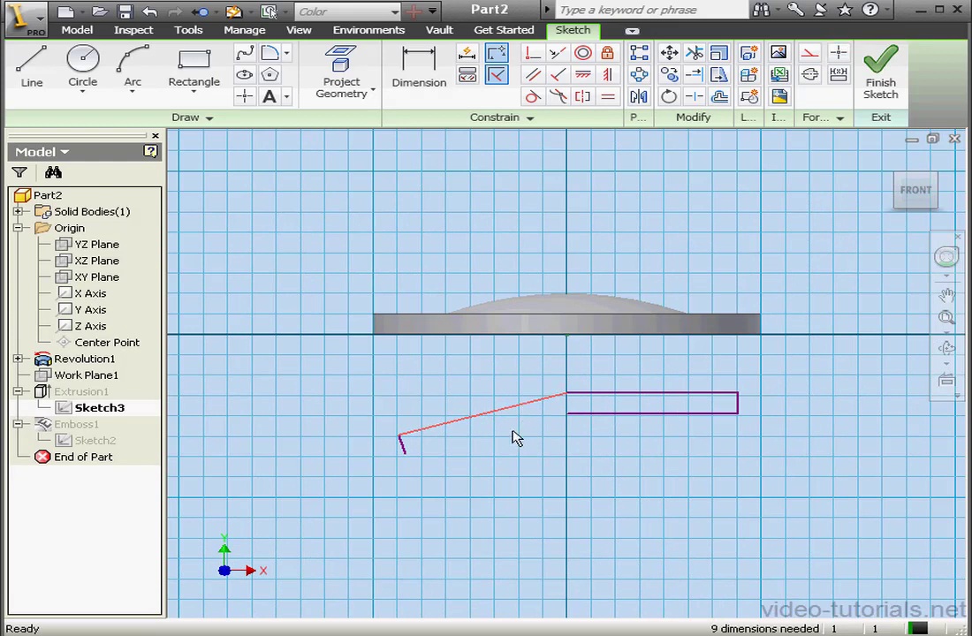
pyautogui.press('Delete')
pyautogui.click(405, 450)
pyautogui.press('Delete')
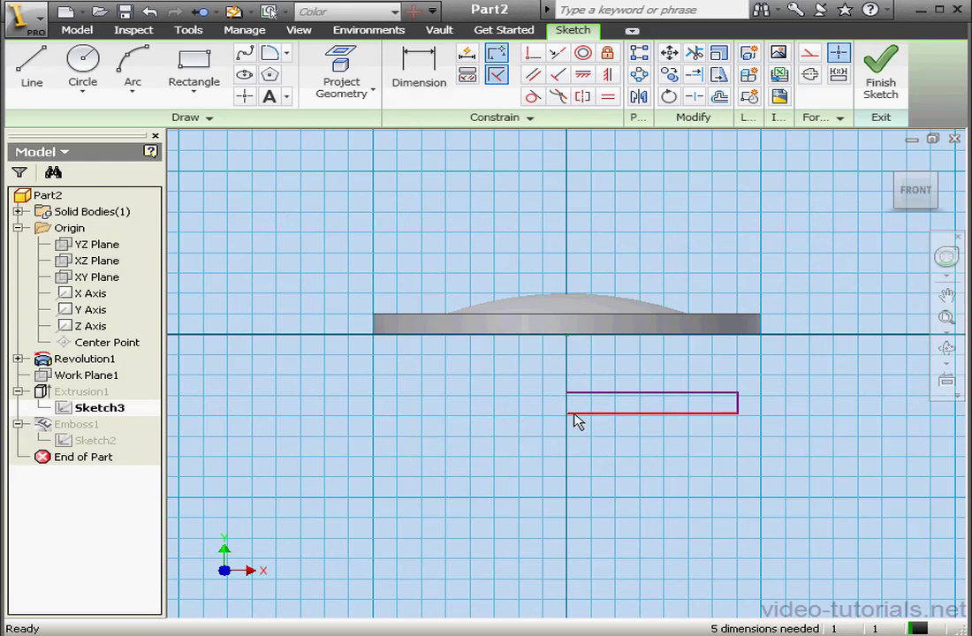
# - Stretch both open horizontal lines to the disc's far edge, close the profile with a vertical end line, and finish the sketch
pyautogui.moveTo(567, 414); pyautogui.dragTo(375, 411)
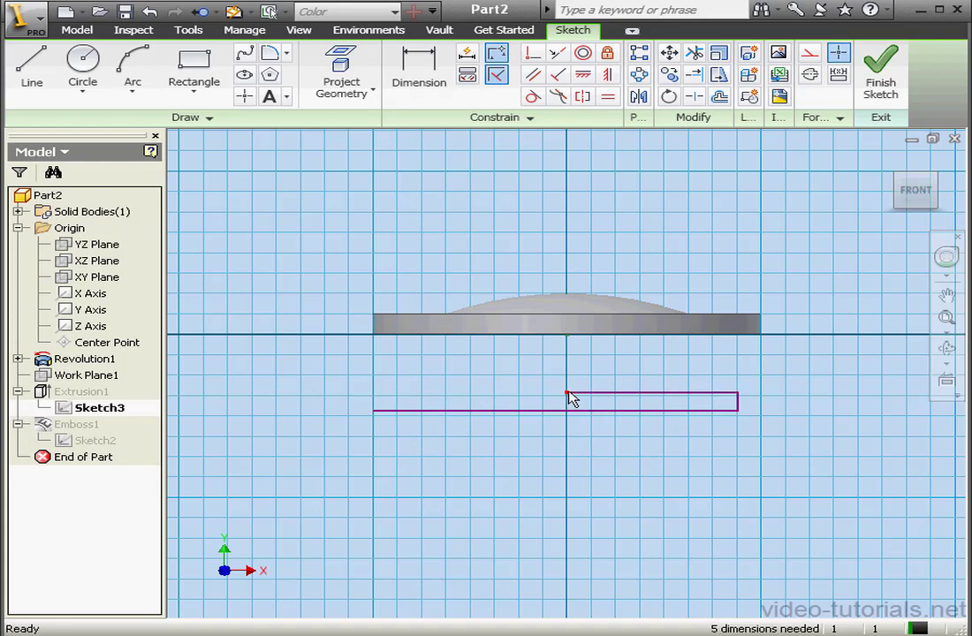
pyautogui.moveTo(565, 392); pyautogui.dragTo(374, 392)
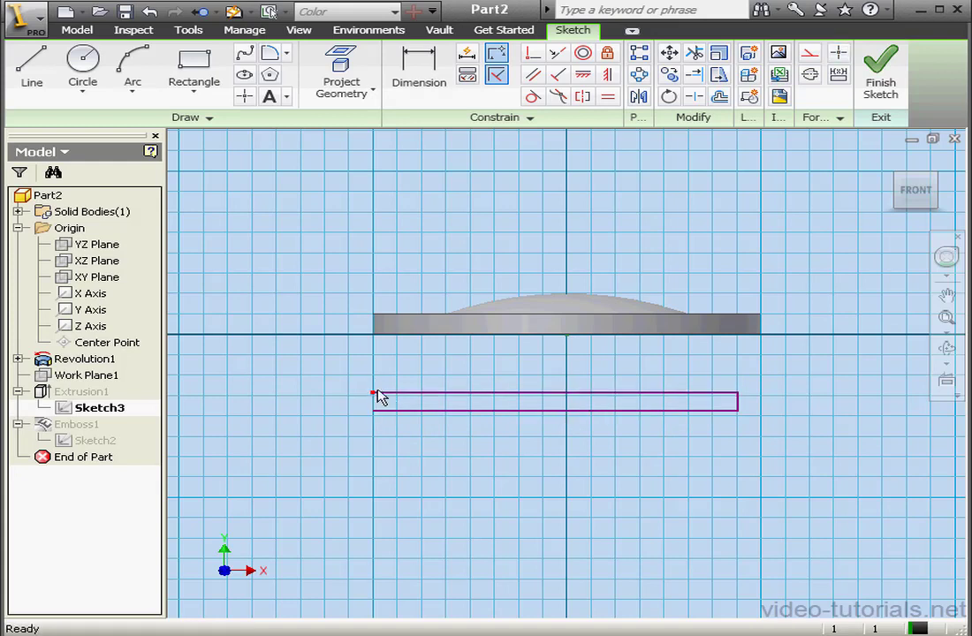
pyautogui.click(32, 66)
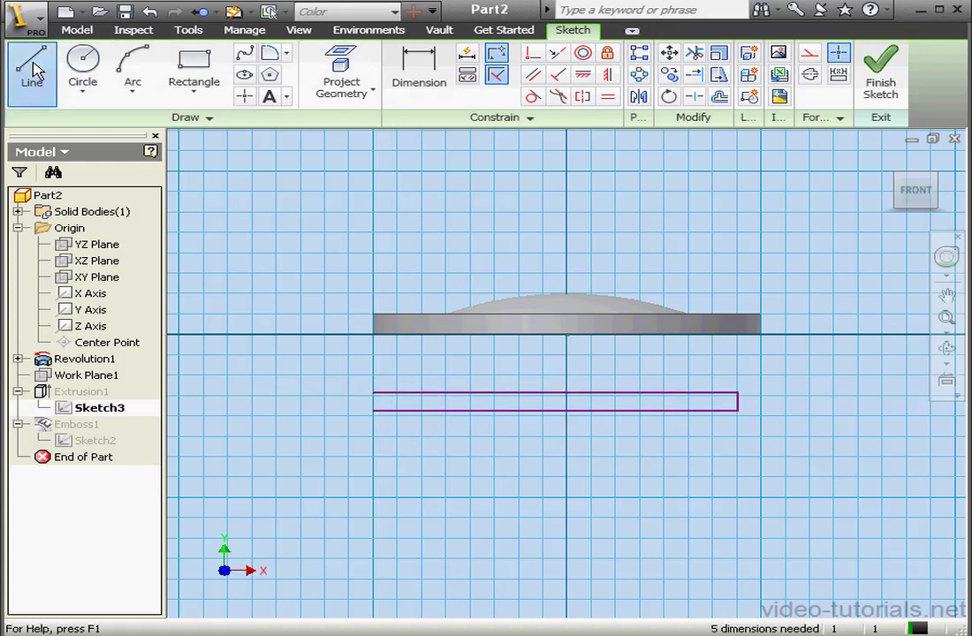
pyautogui.click(373, 402)
pyautogui.click(373, 392)
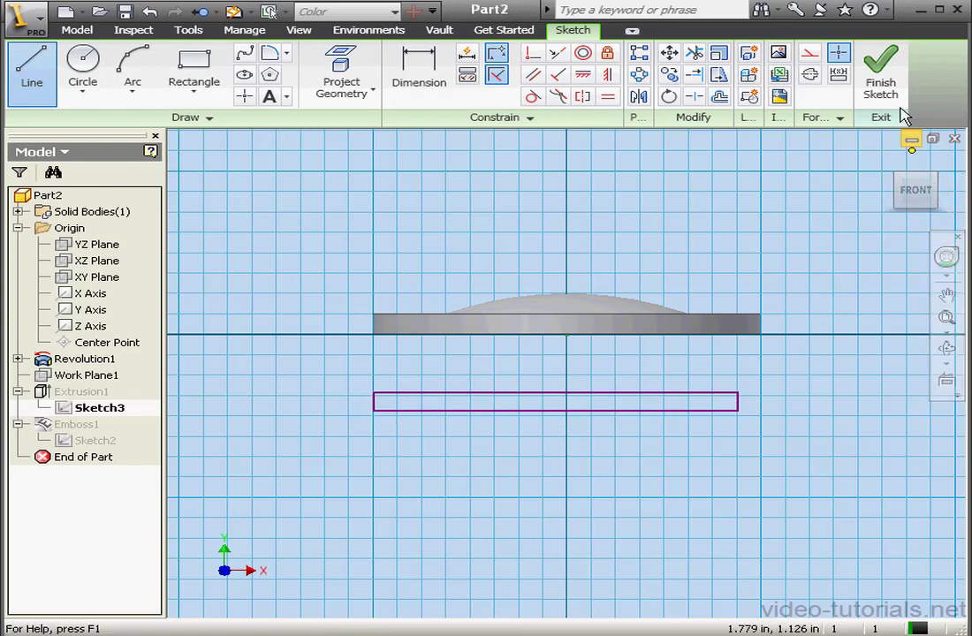
pyautogui.click(881, 80)
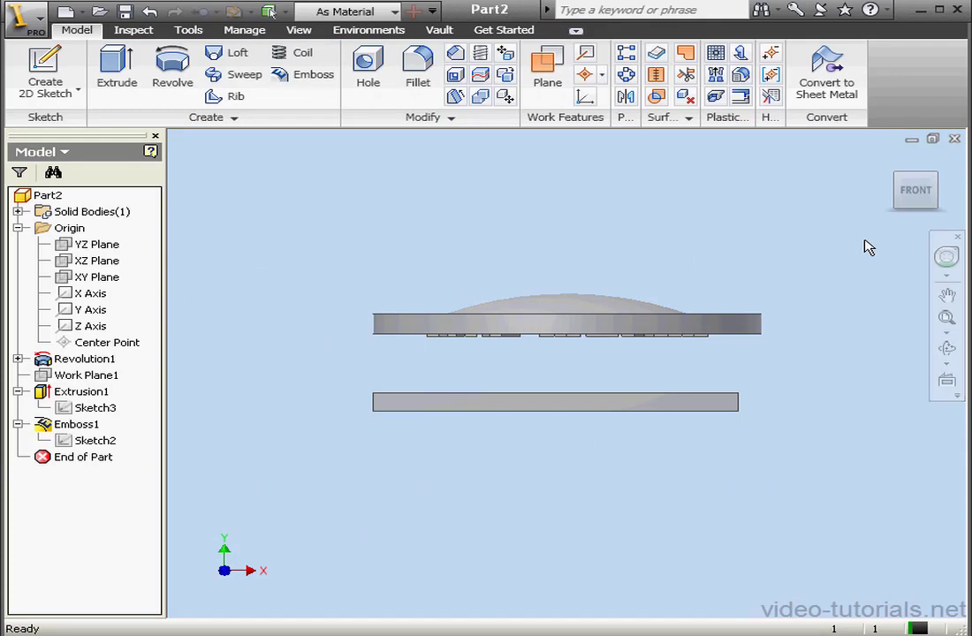
# - Edit the text emboss so it wraps to the flat plate's upper face, and inspect the raised text
pyautogui.doubleClick(75, 425)
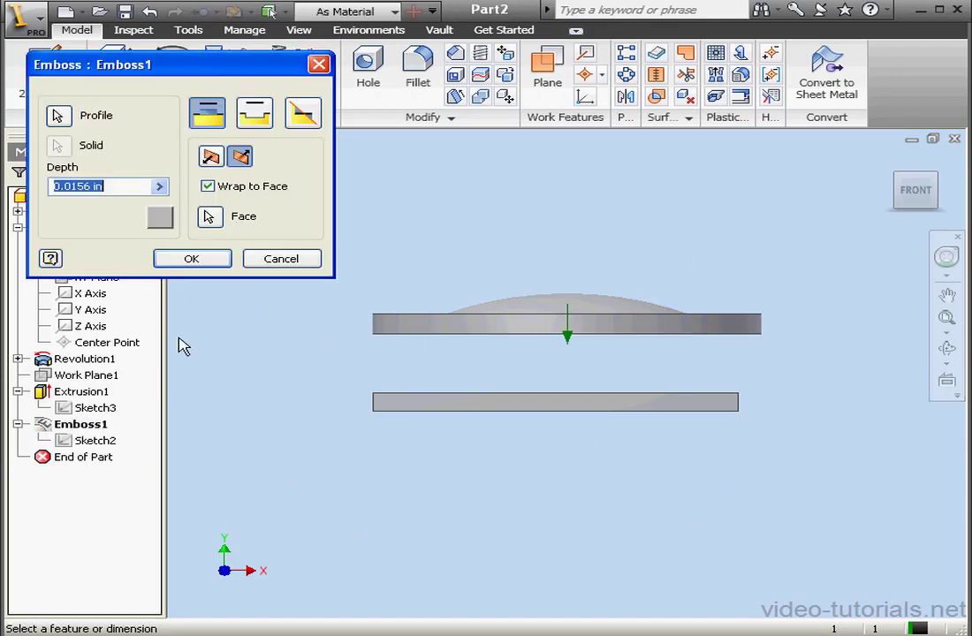
pyautogui.click(945, 349)
pyautogui.moveTo(640, 356); pyautogui.dragTo(575, 360)
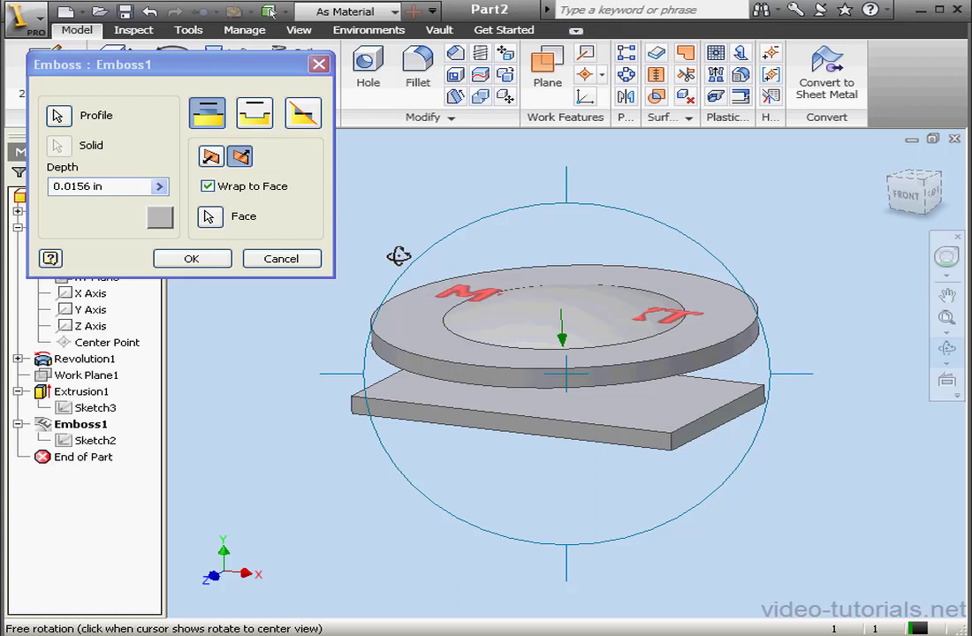
pyautogui.click(943, 353)
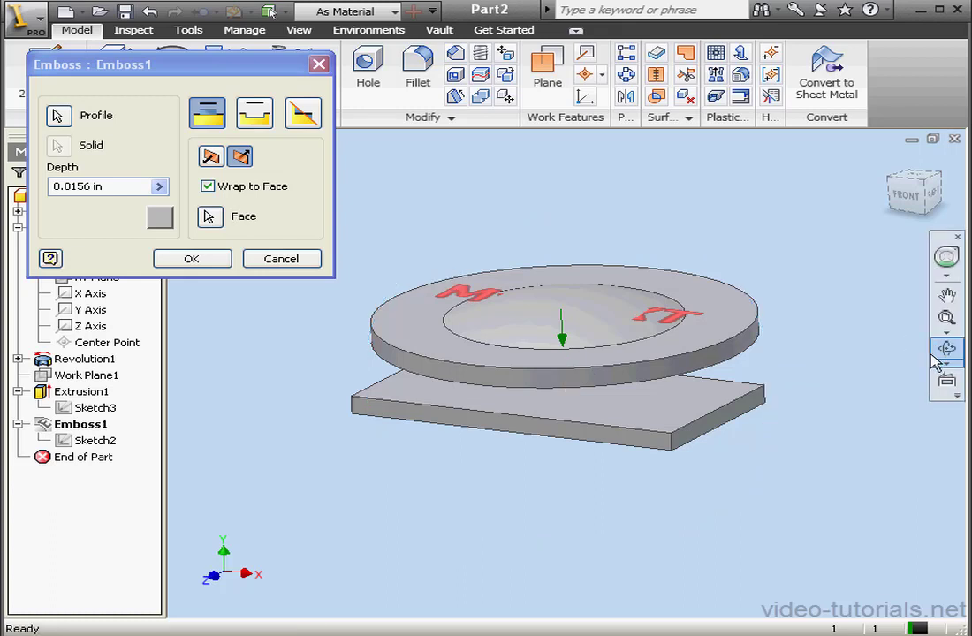
pyautogui.click(212, 219)
pyautogui.click(637, 411)
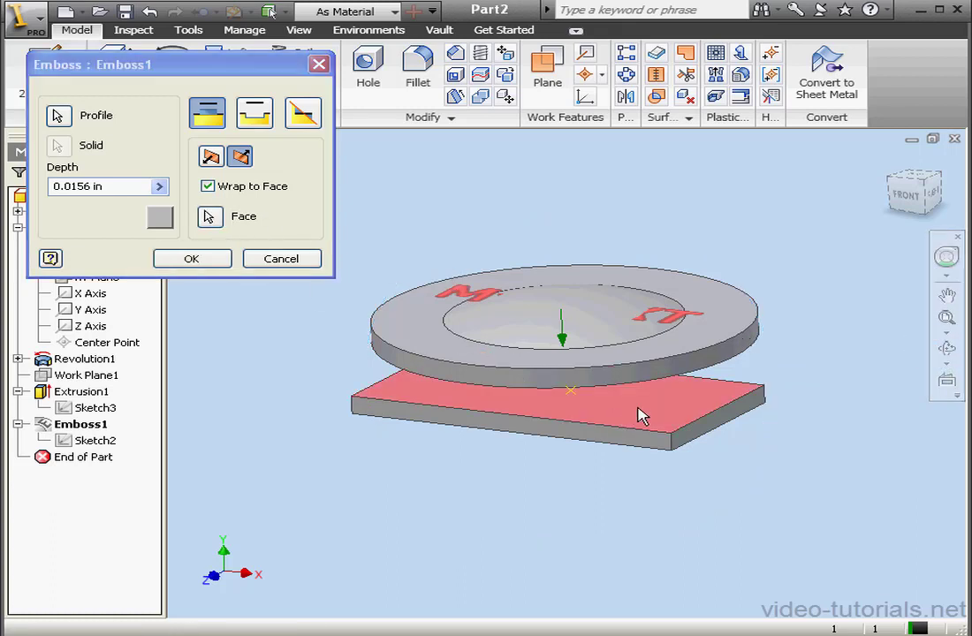
pyautogui.click(221, 260)
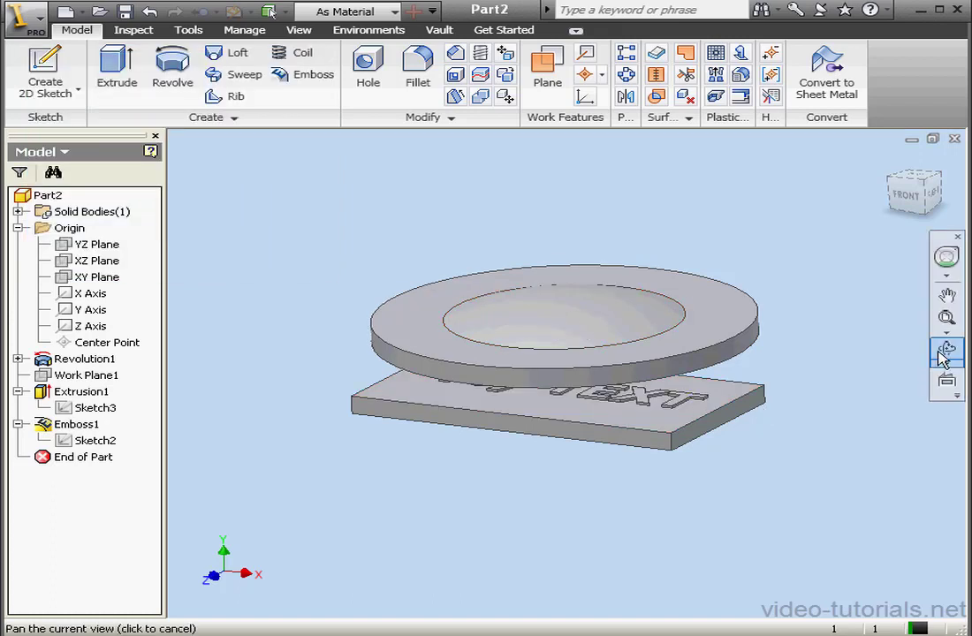
pyautogui.click(943, 353)
pyautogui.moveTo(512, 333); pyautogui.dragTo(611, 365)
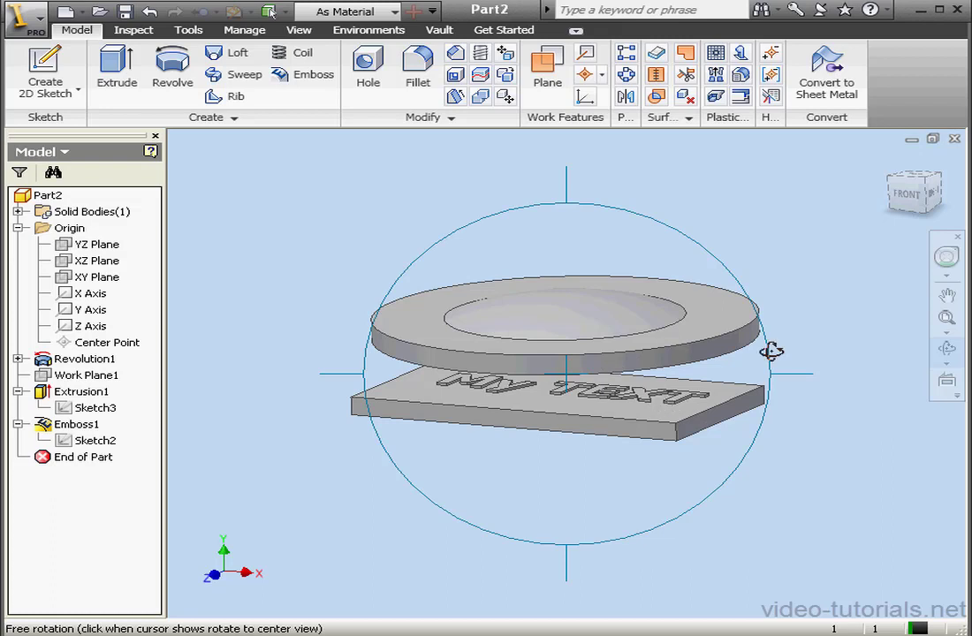
pyautogui.click(945, 349)
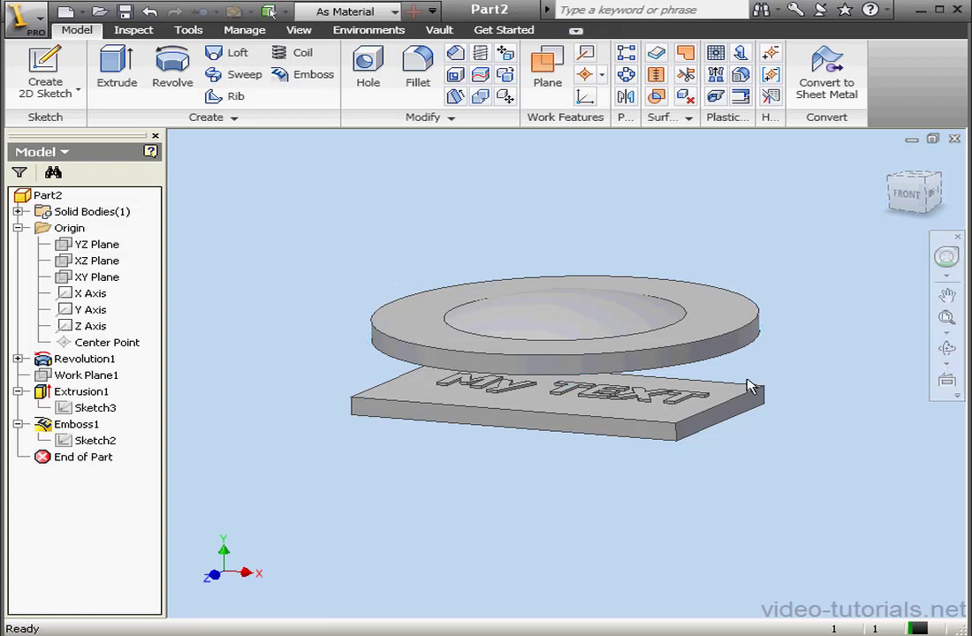